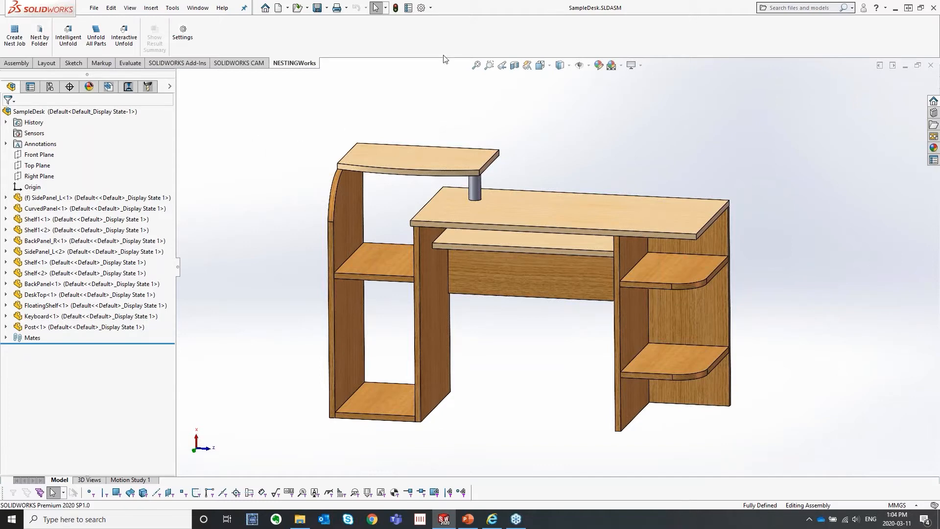
# Check the add-ins list to verify that NESTINGWorks 2020 is enabled as active and at start-up.
pyautogui.click(431, 7)
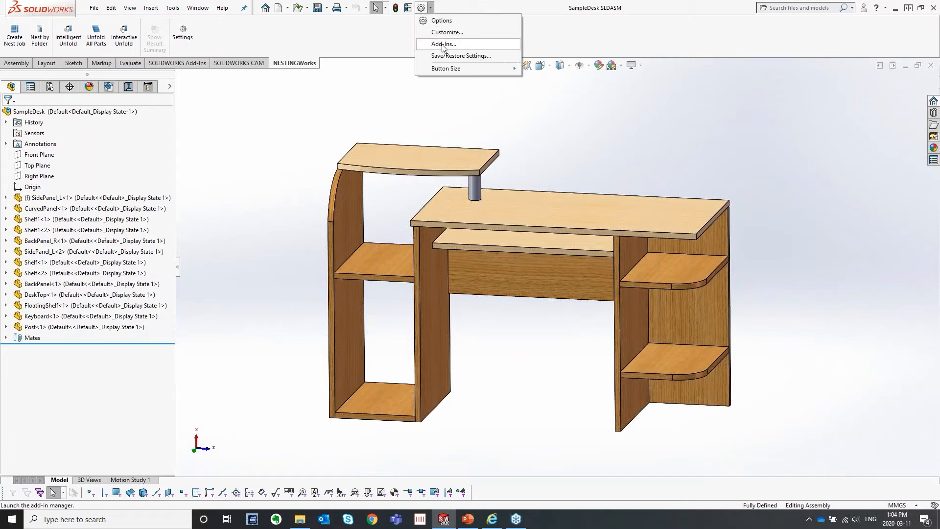
pyautogui.click(278, 135)
pyautogui.click(172, 8)
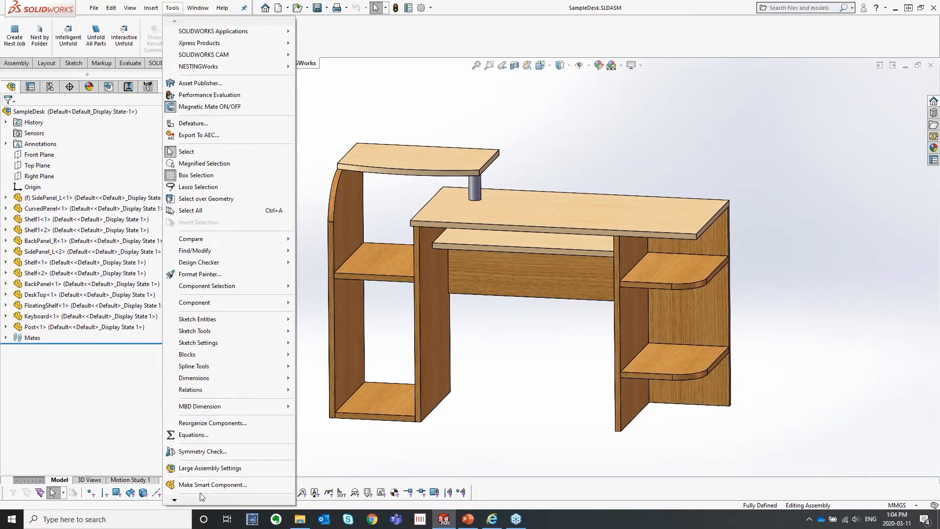
pyautogui.moveTo(200, 498)
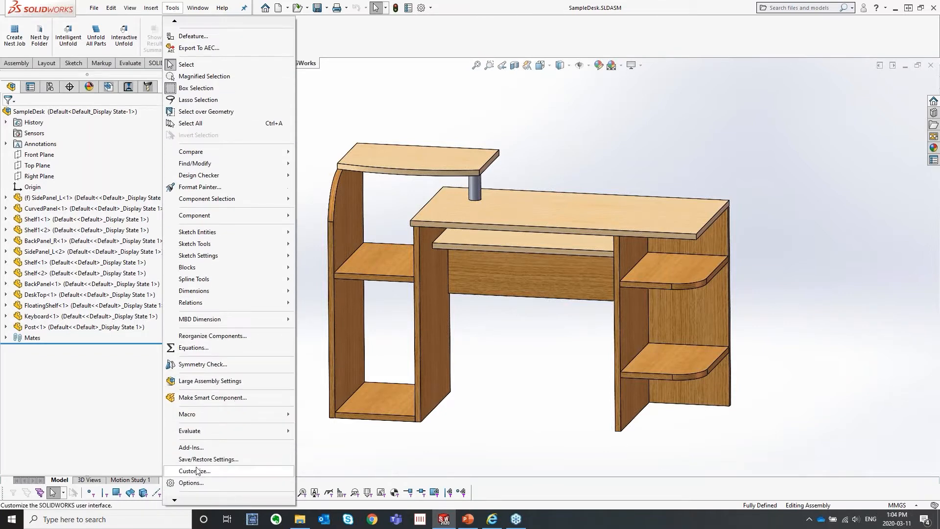
pyautogui.click(465, 113)
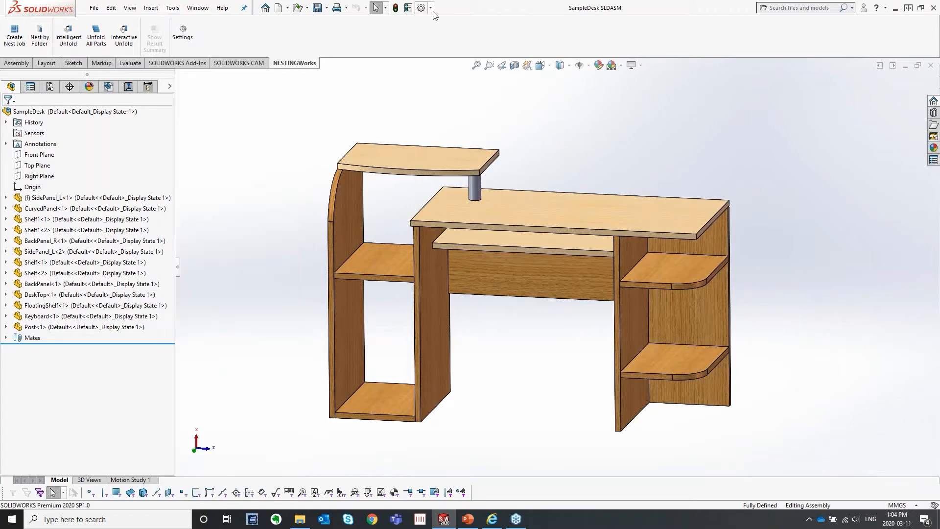
pyautogui.click(430, 8)
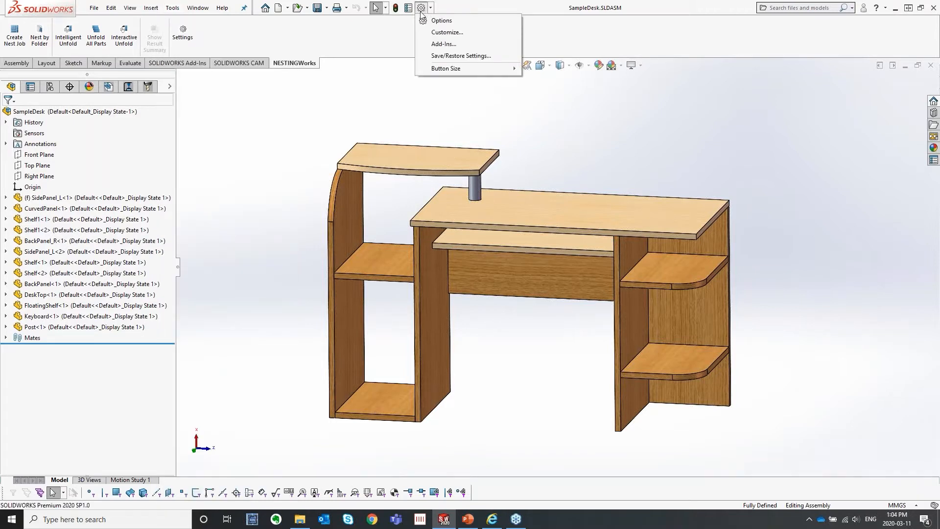
pyautogui.click(446, 44)
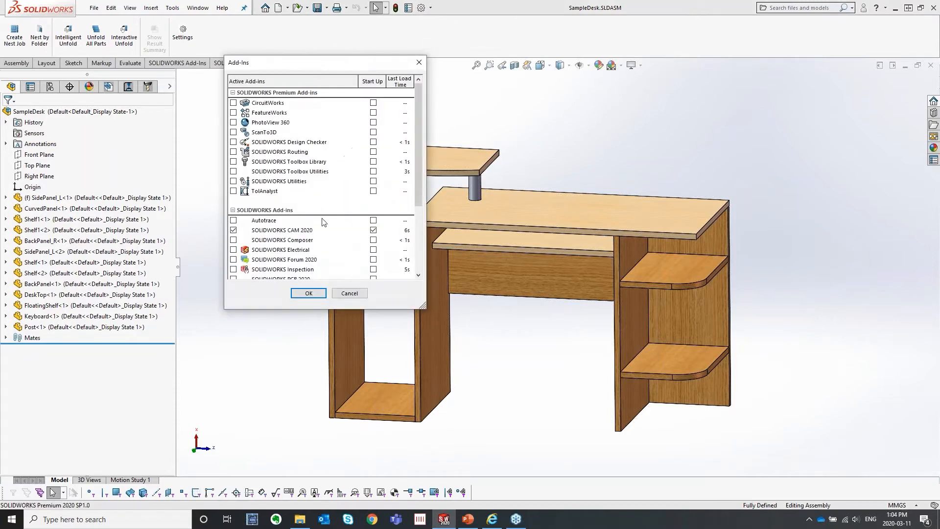
pyautogui.scroll(-5, 320, 256)
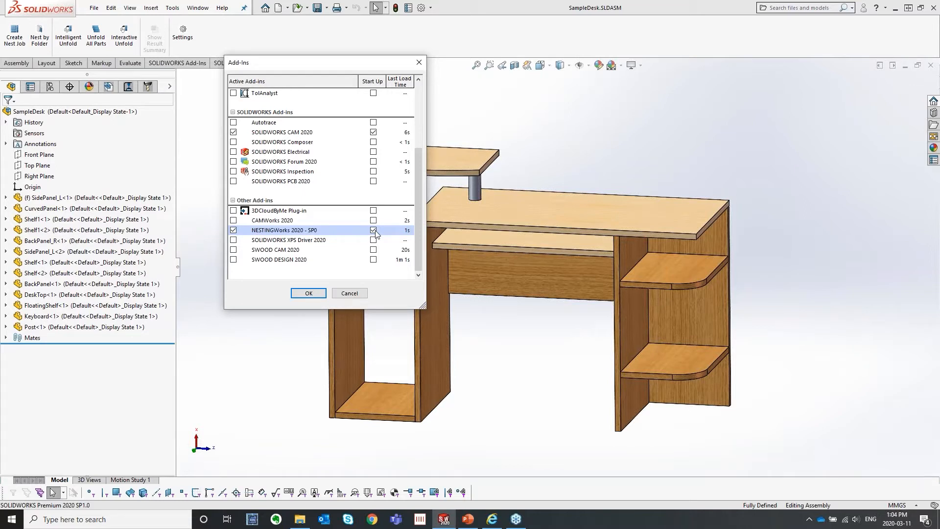
pyautogui.click(308, 293)
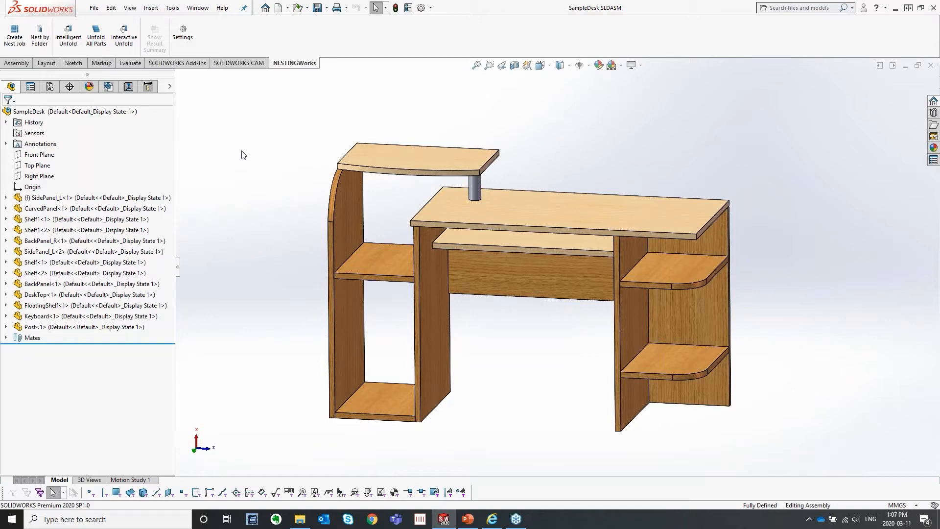
# Start a nest job for the SampleDesk assembly with filter type All and include every part except Post.
pyautogui.click(15, 45)
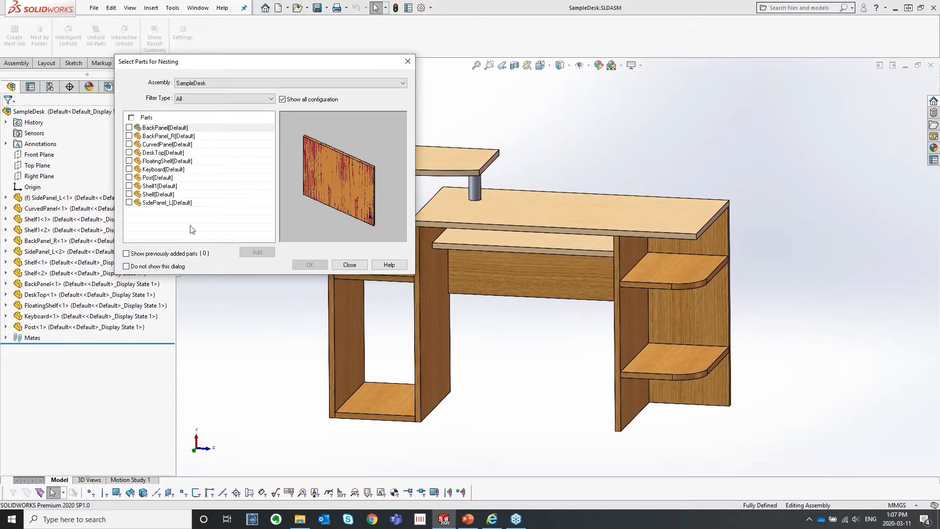
pyautogui.click(216, 84)
pyautogui.click(215, 87)
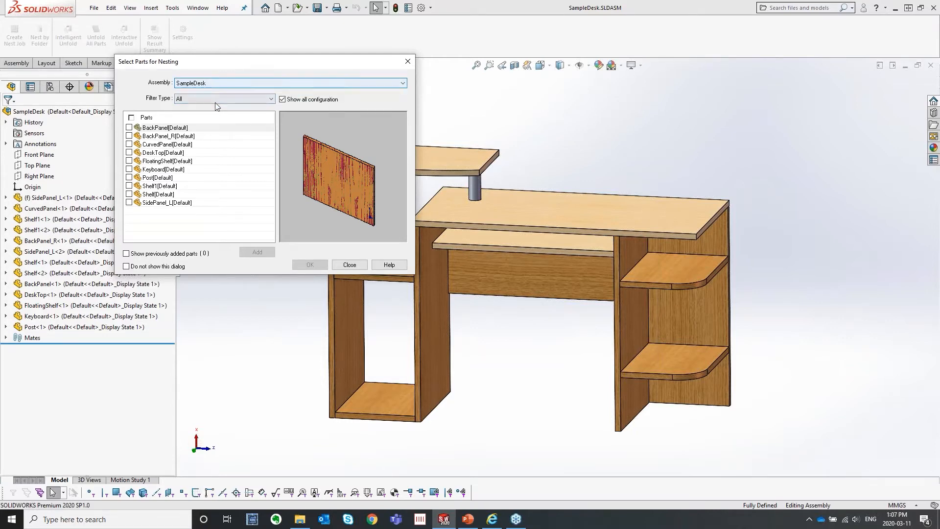
pyautogui.click(216, 98)
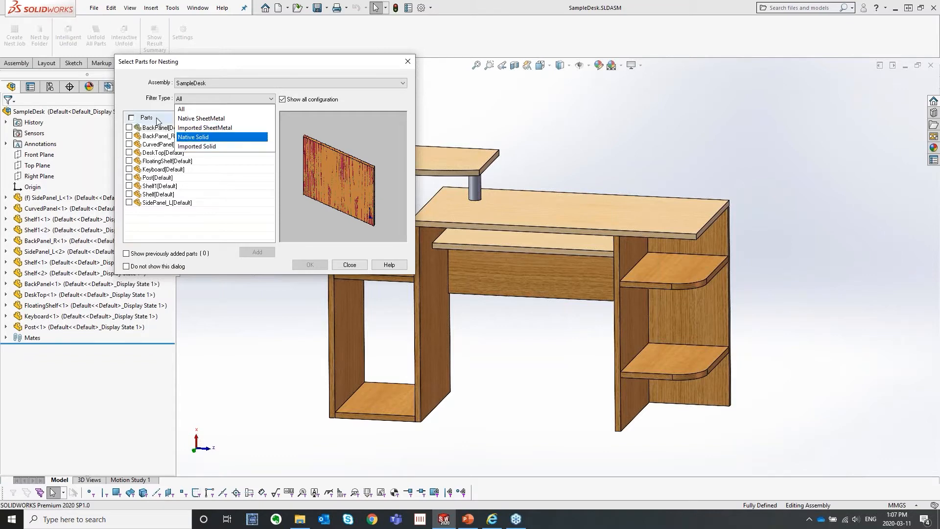
pyautogui.click(132, 92)
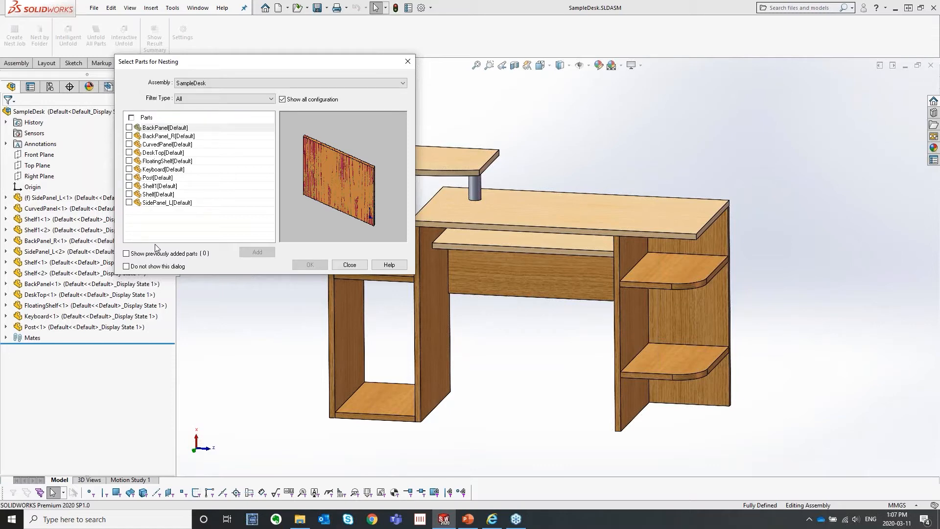
pyautogui.click(131, 118)
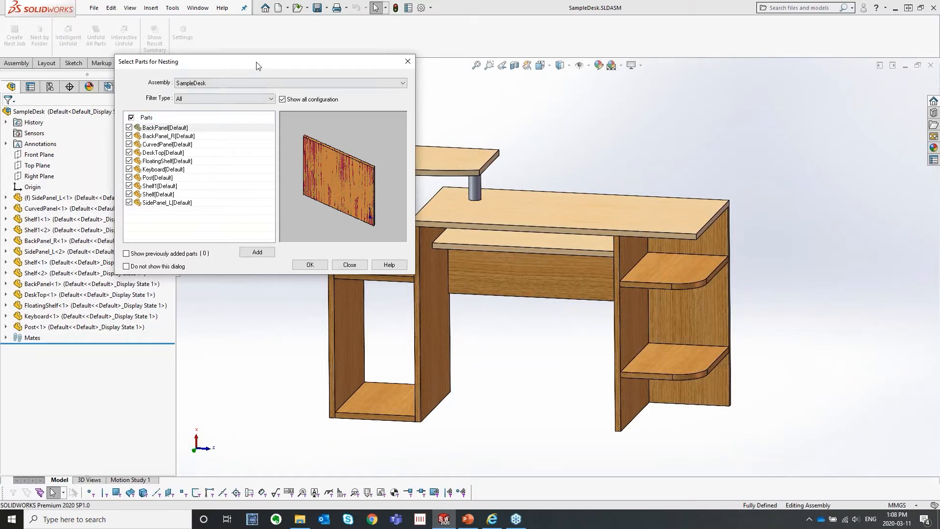
pyautogui.moveTo(258, 65); pyautogui.dragTo(190, 33)
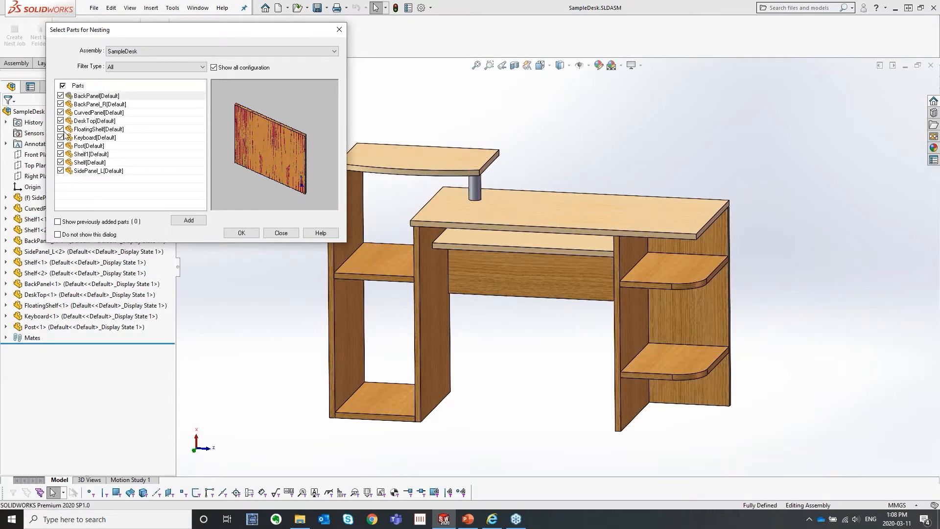
pyautogui.click(61, 146)
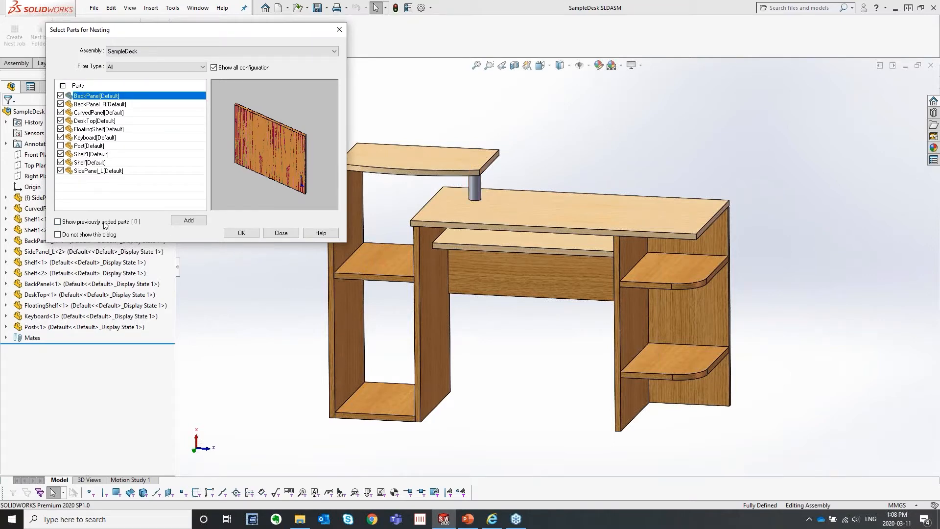
# Preview the Post, Keyboard, FloatingShelf and DeskTop parts and accept the parts selected for nesting.
pyautogui.click(130, 146)
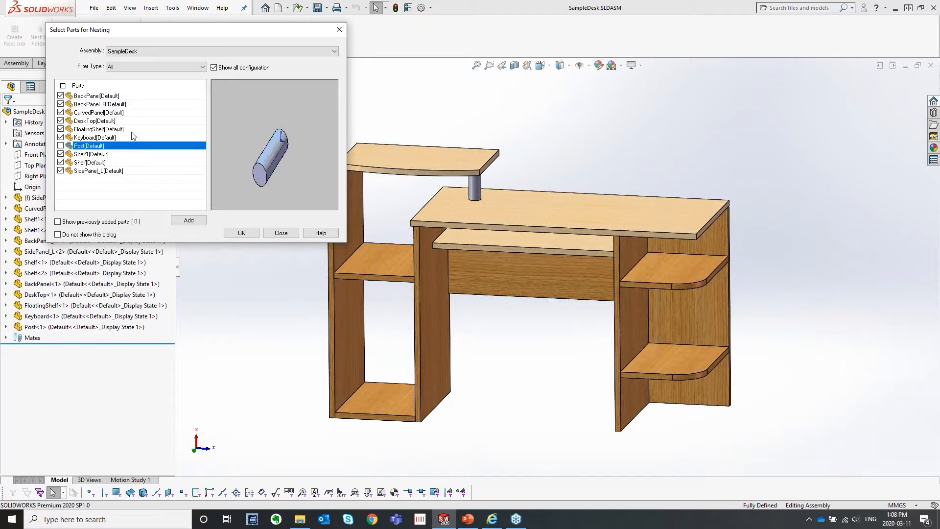
pyautogui.click(132, 137)
pyautogui.click(132, 129)
pyautogui.click(133, 121)
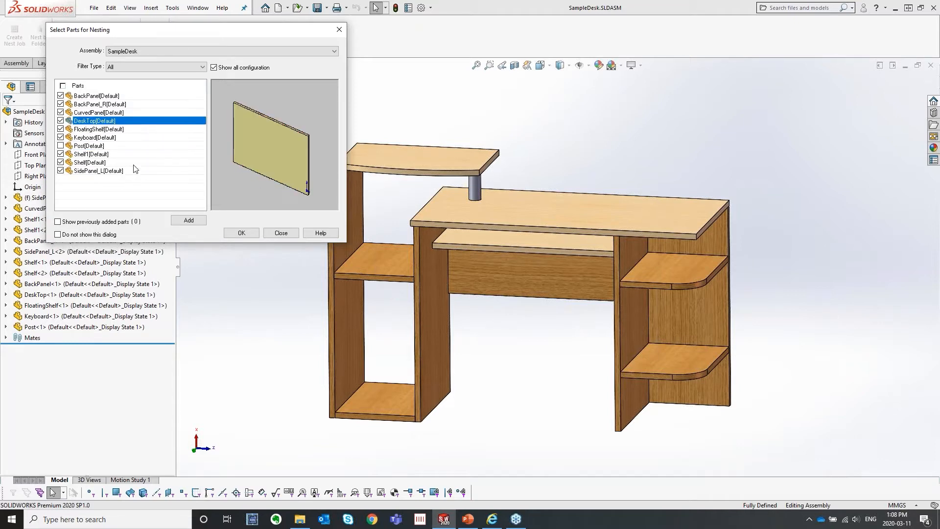
pyautogui.click(131, 146)
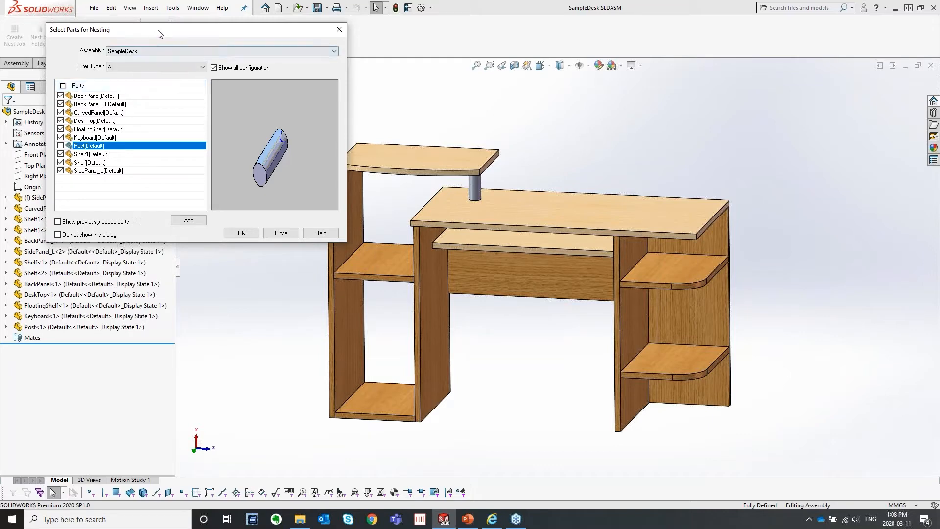
pyautogui.moveTo(158, 32); pyautogui.dragTo(250, 44)
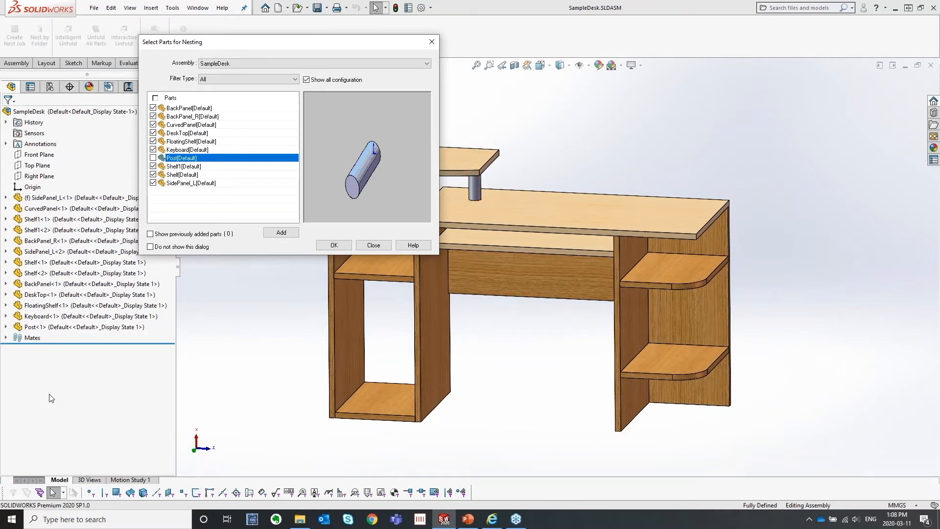
pyautogui.click(333, 245)
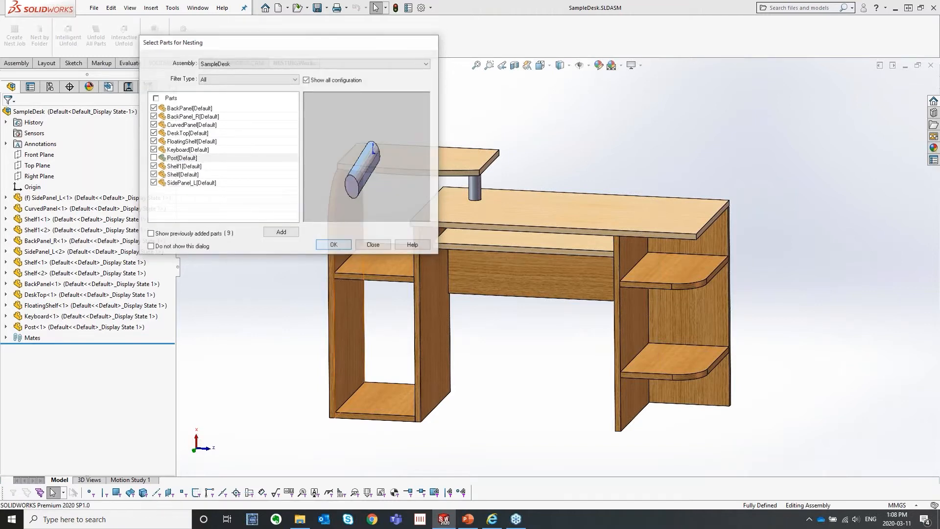
# Inspect the SampleDesk assembly entry and its quantity setting in the nesting job's part data.
pyautogui.moveTo(275, 119); pyautogui.dragTo(270, 45)
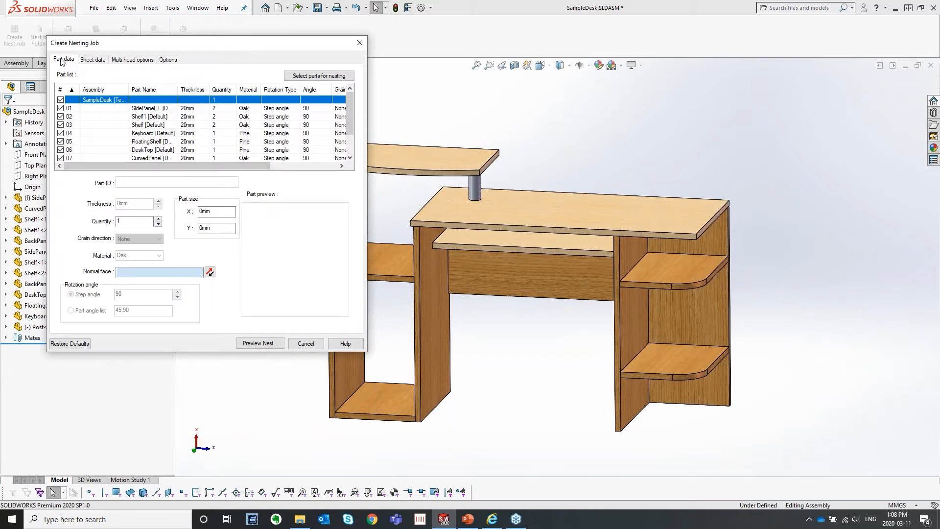
pyautogui.moveTo(84, 46); pyautogui.dragTo(125, 53)
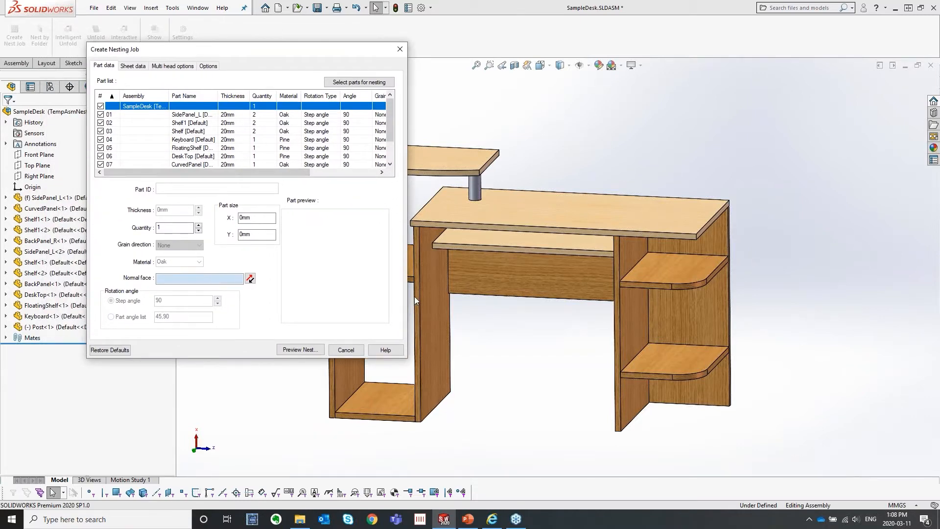
pyautogui.scroll(1, 510, 388)
pyautogui.scroll(-1, 448, 288)
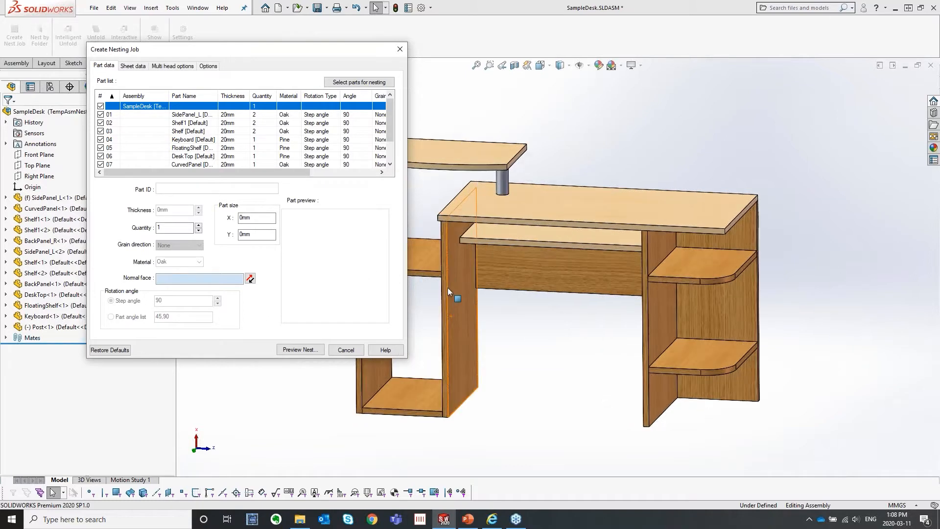
pyautogui.scroll(-1, 447, 287)
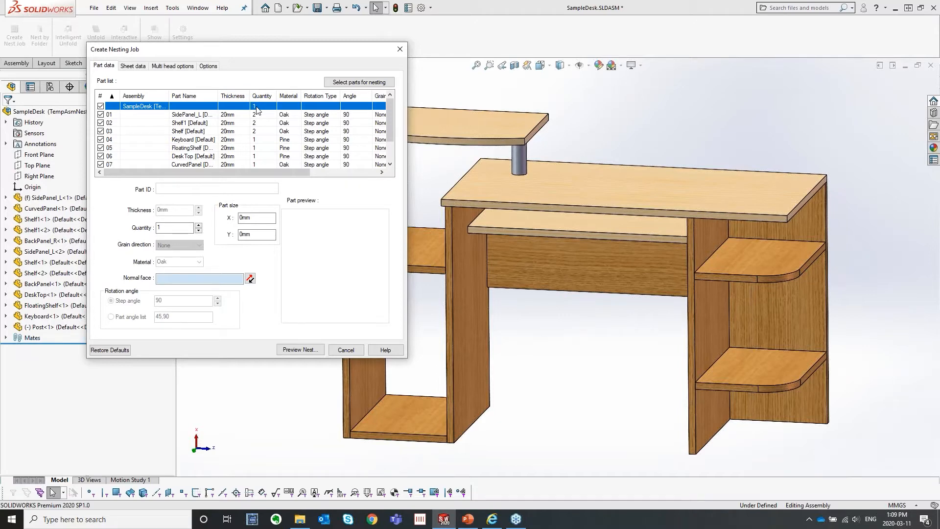
pyautogui.doubleClick(163, 228)
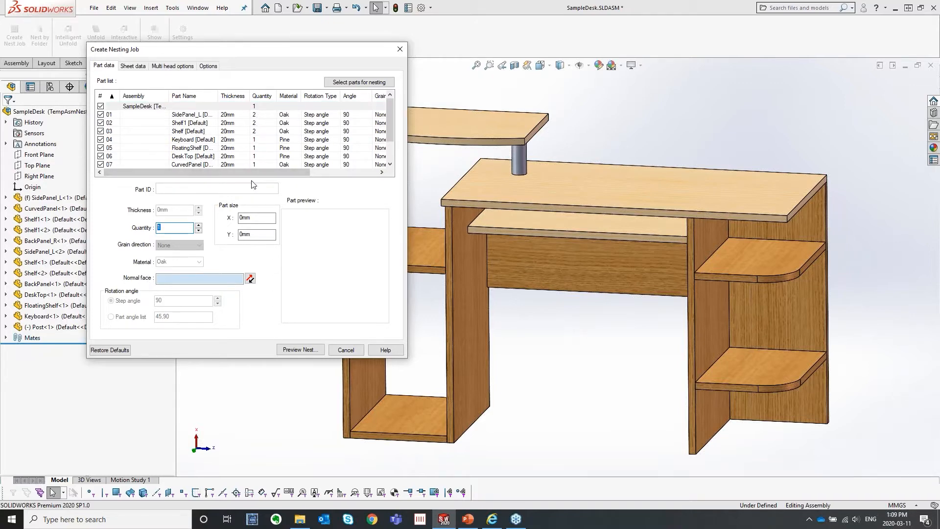
pyautogui.click(148, 107)
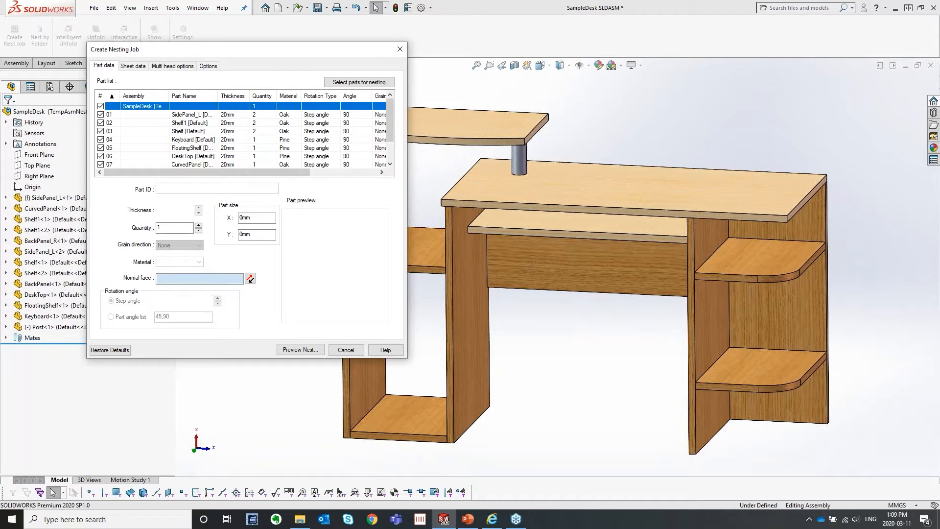
# Review the SidePanel_L part's nesting data and available grain direction options, and cancel the nesting job.
pyautogui.click(192, 115)
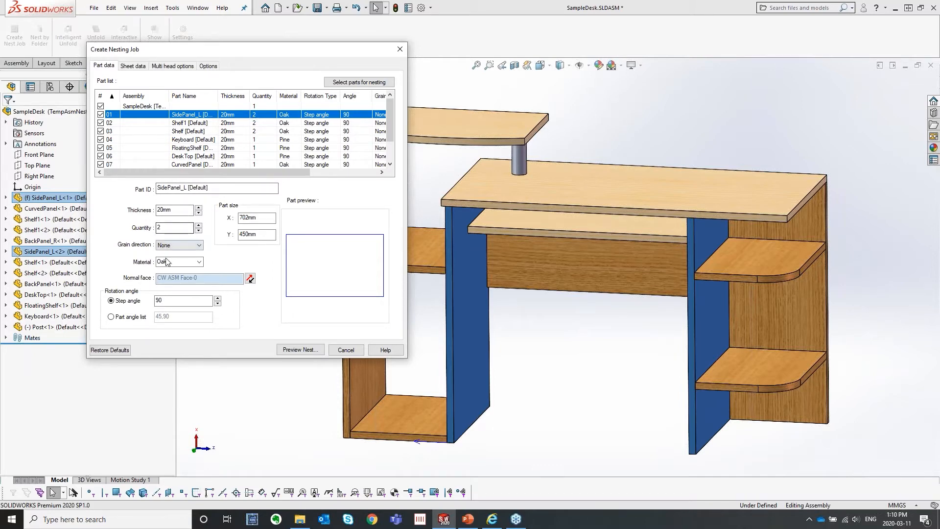
pyautogui.click(193, 246)
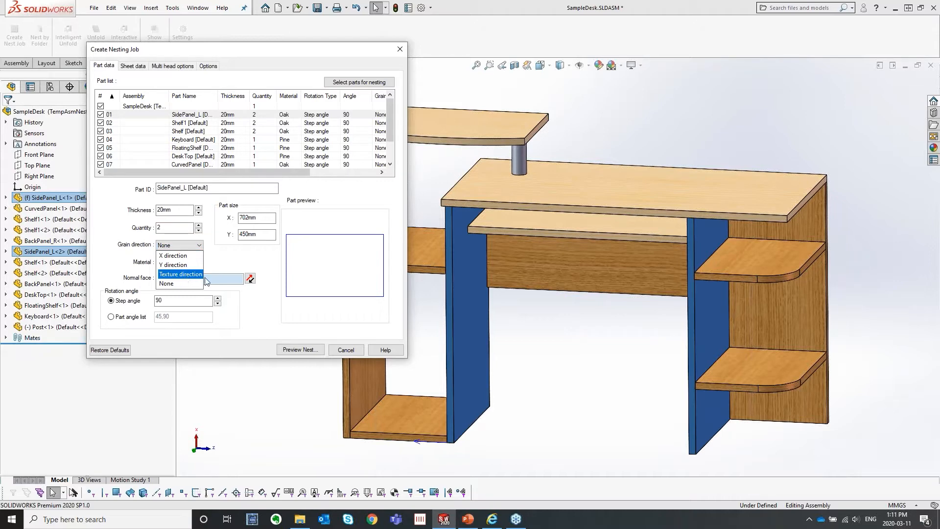
pyautogui.click(207, 242)
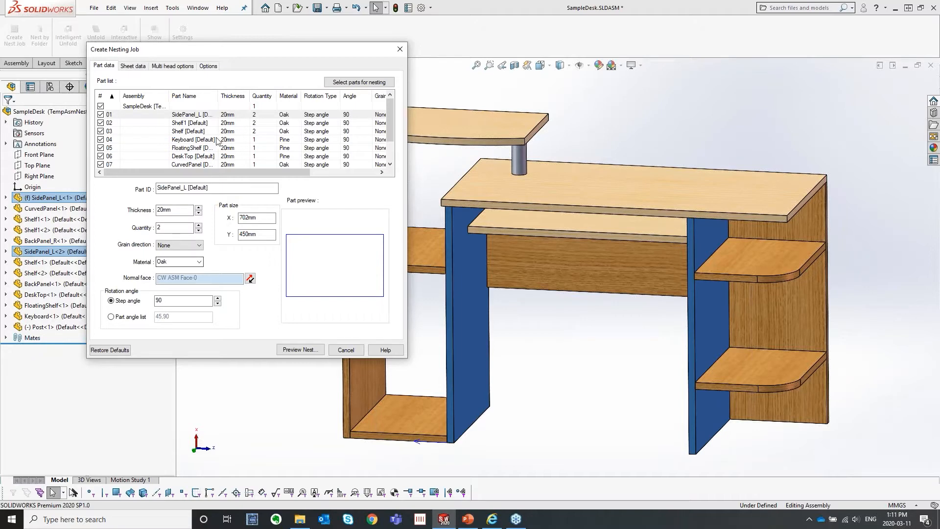
pyautogui.click(345, 351)
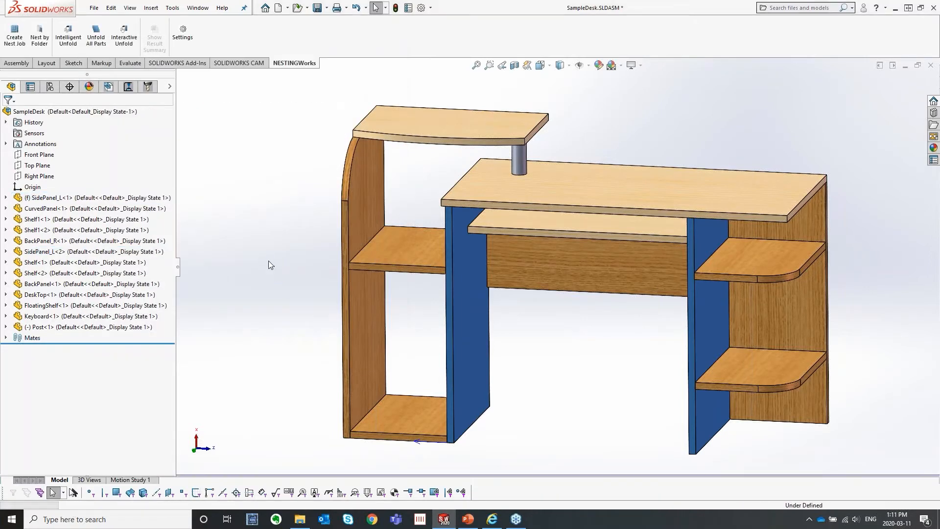
# Examine the material assigned to the first SidePanel_L component in the assembly tree.
pyautogui.click(5, 198)
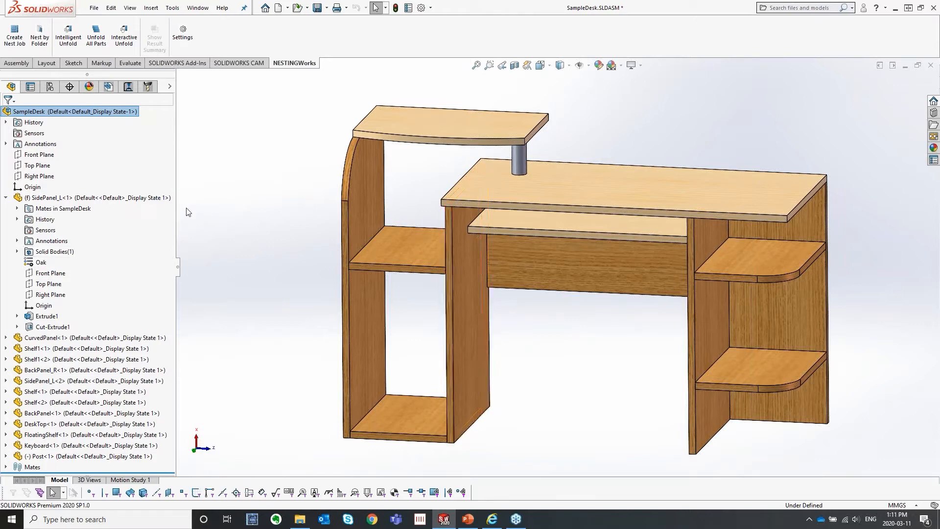
pyautogui.click(5, 199)
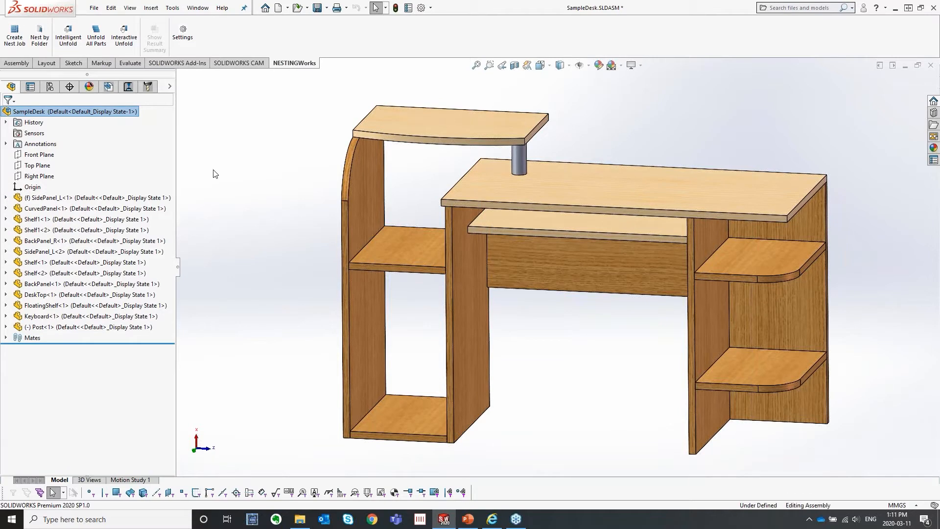
# Create a new nest job from SampleDesk with all parts except Post selected for nesting.
pyautogui.click(14, 34)
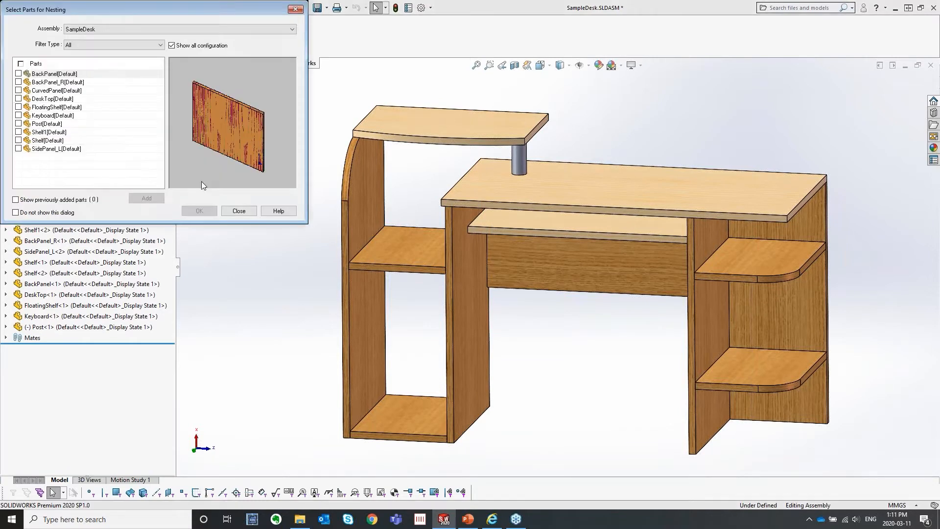
pyautogui.click(21, 63)
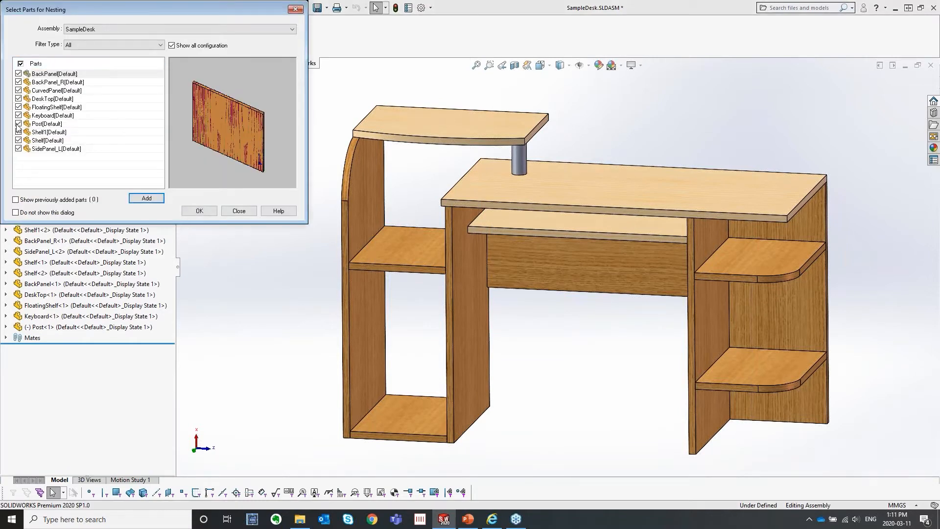
pyautogui.click(192, 212)
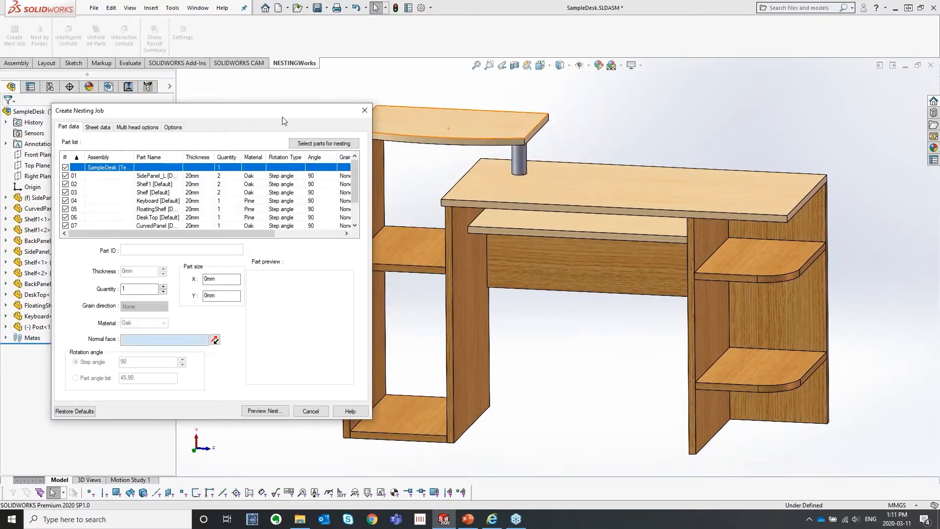
# Review the material options for the SidePanel_L part and flip its normal face.
pyautogui.click(175, 139)
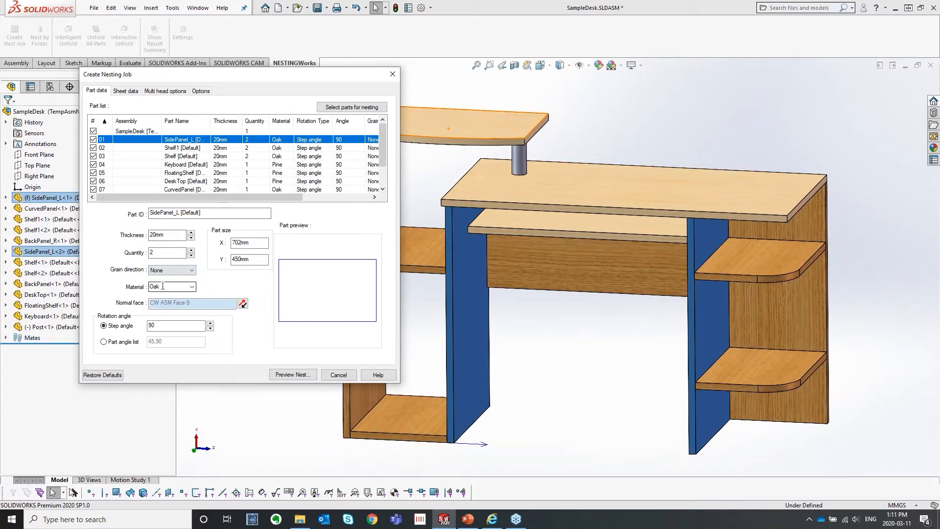
pyautogui.click(192, 286)
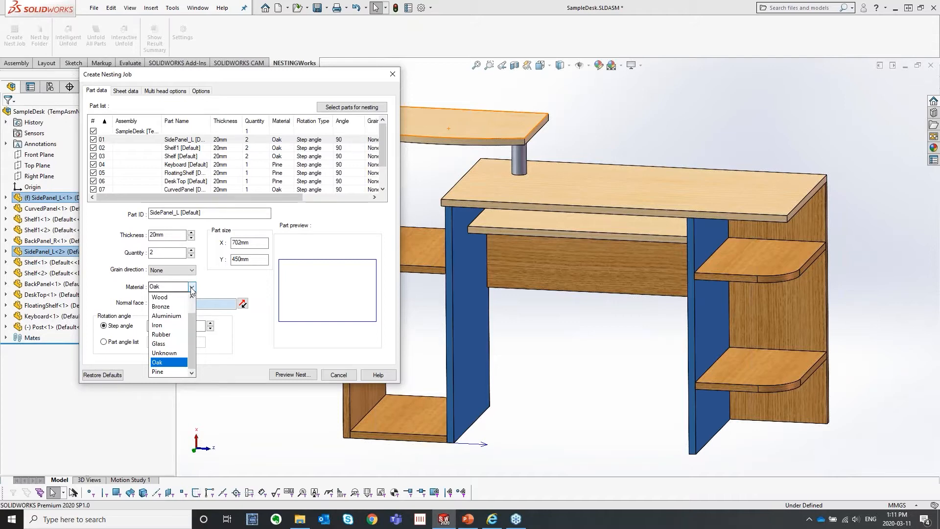
pyautogui.click(192, 288)
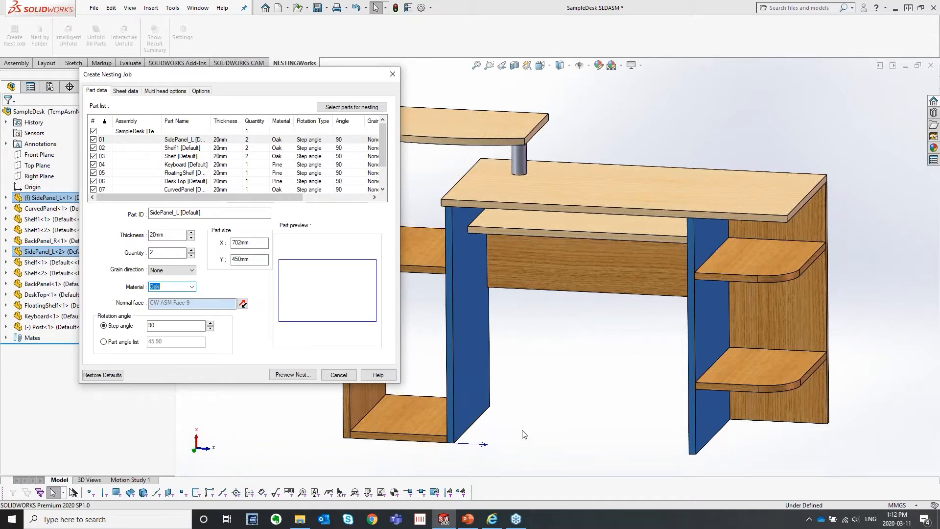
pyautogui.click(243, 304)
# Try a part angle list of 45,90 for SidePanel_L's rotation, and return it to the step angle option.
pyautogui.doubleClick(174, 326)
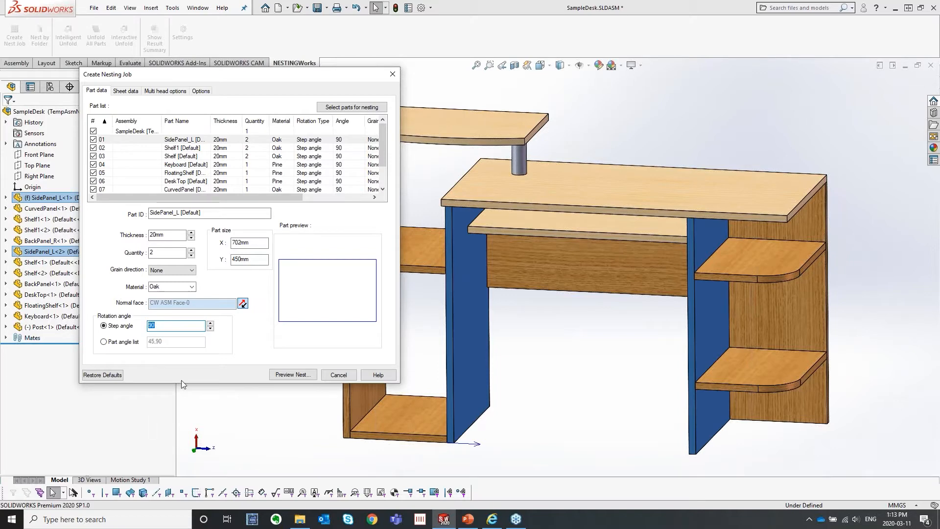
pyautogui.click(104, 342)
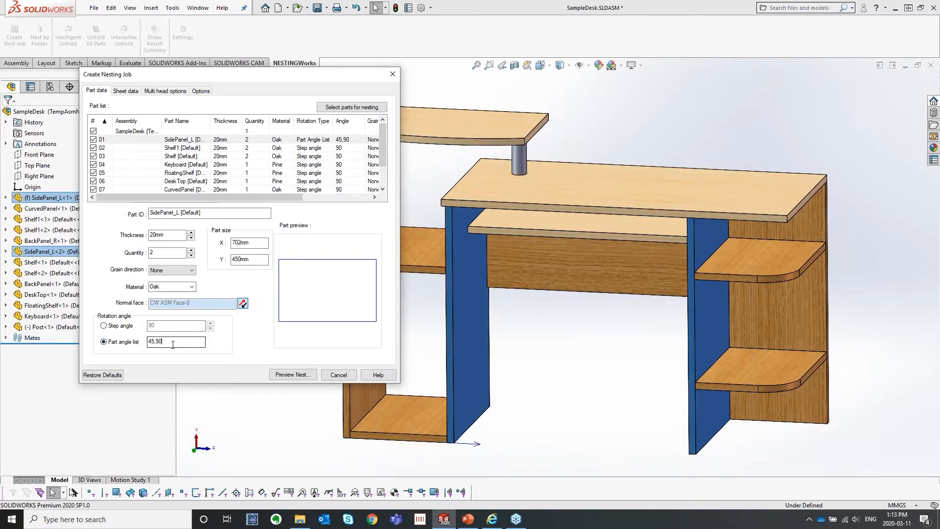
pyautogui.write(', 90')
pyautogui.click(125, 326)
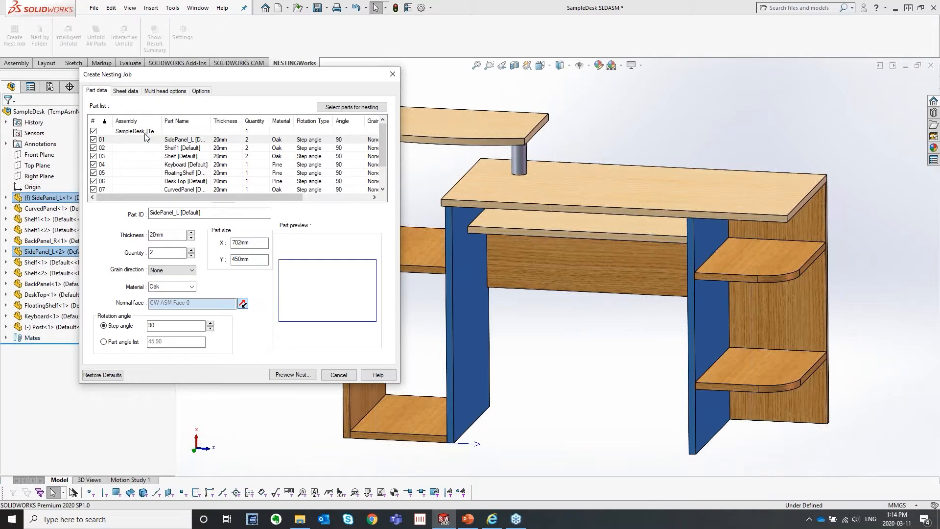
# Review the nesting data and previews of the Shelf1, Shelf, Keyboard and FloatingShelf parts.
pyautogui.click(179, 148)
pyautogui.click(185, 157)
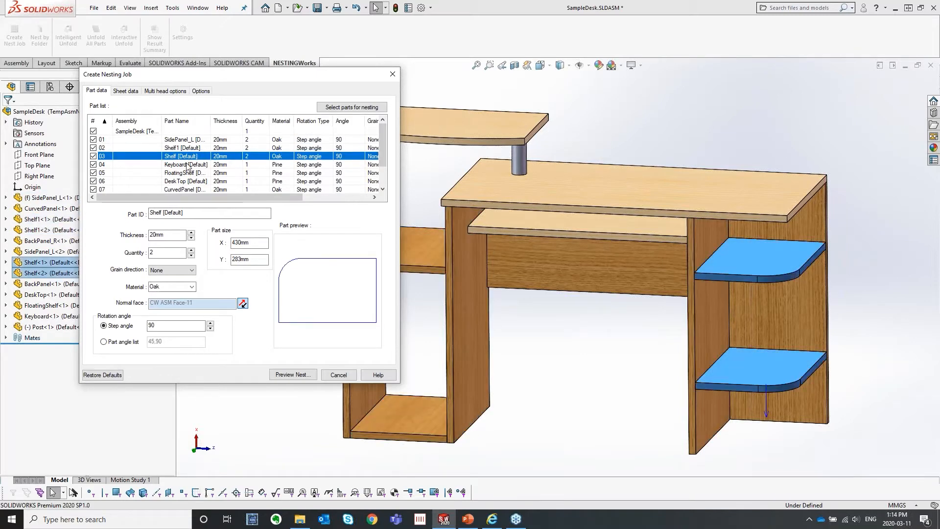
pyautogui.click(189, 164)
pyautogui.click(189, 173)
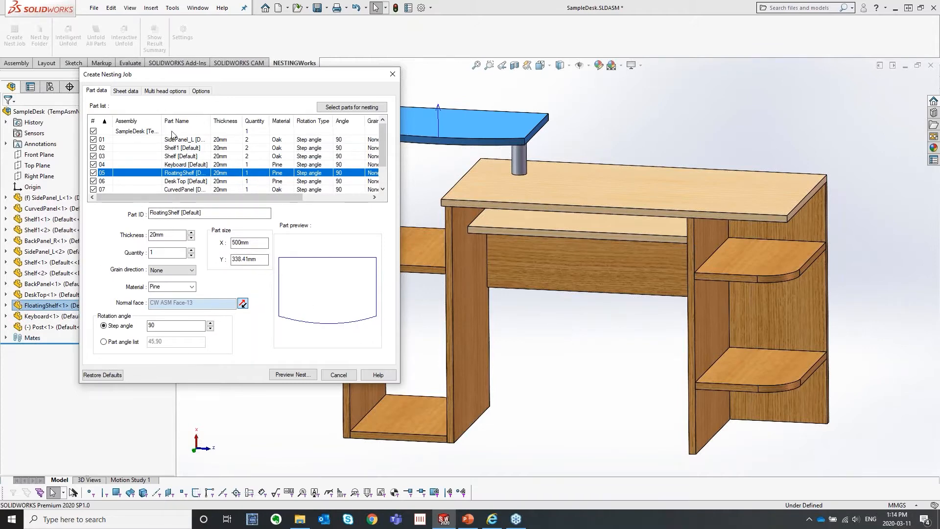
# Set the SampleDesk assembly's nesting quantity to 5 and check the resulting part list.
pyautogui.click(145, 132)
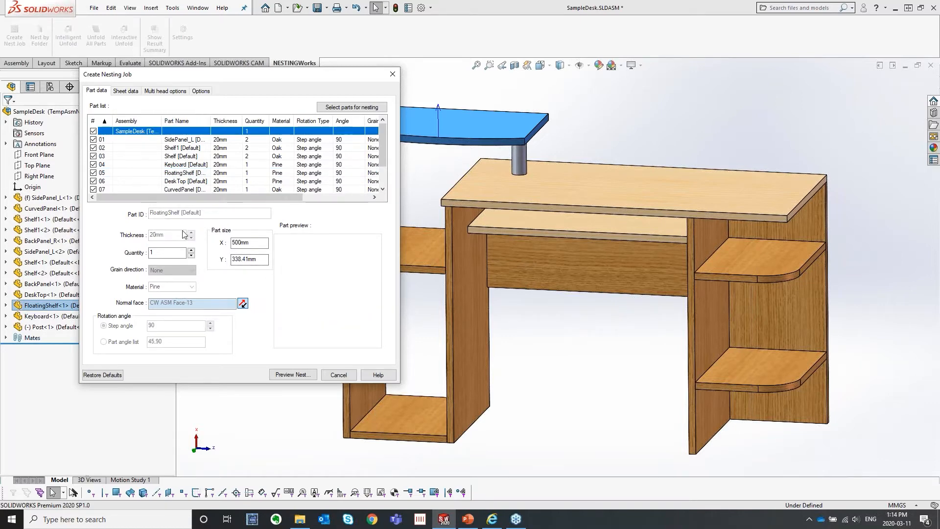
pyautogui.press('Tab')
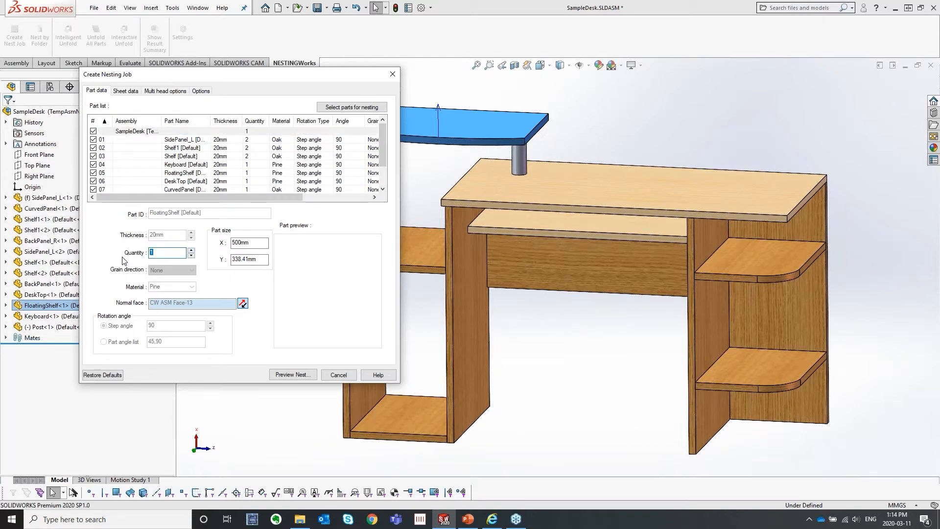
pyautogui.write('5')
pyautogui.click(130, 132)
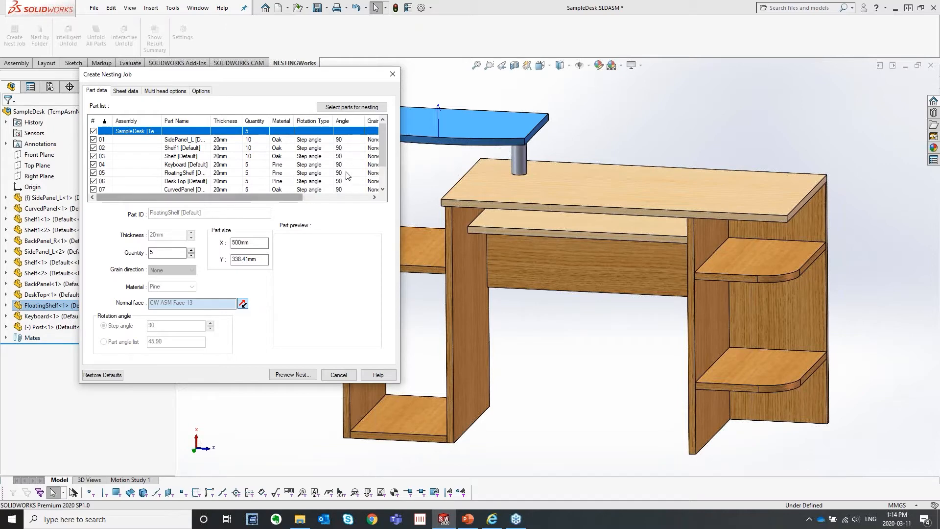
pyautogui.moveTo(384, 144)
pyautogui.mouseDown()
pyautogui.moveTo(383, 172)
pyautogui.moveTo(383, 134)
pyautogui.mouseUp()
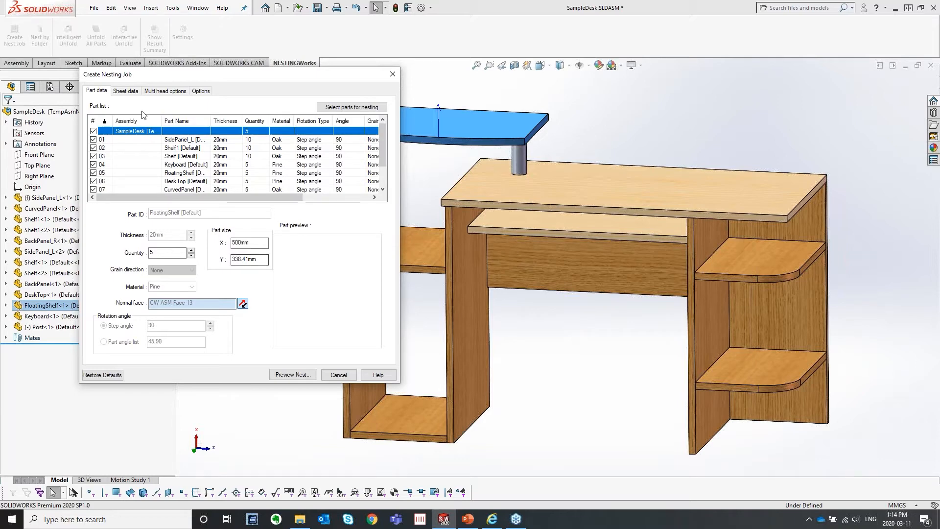
# Compare the nesting job's default sheet data with the thickness and material of the listed parts.
pyautogui.click(122, 95)
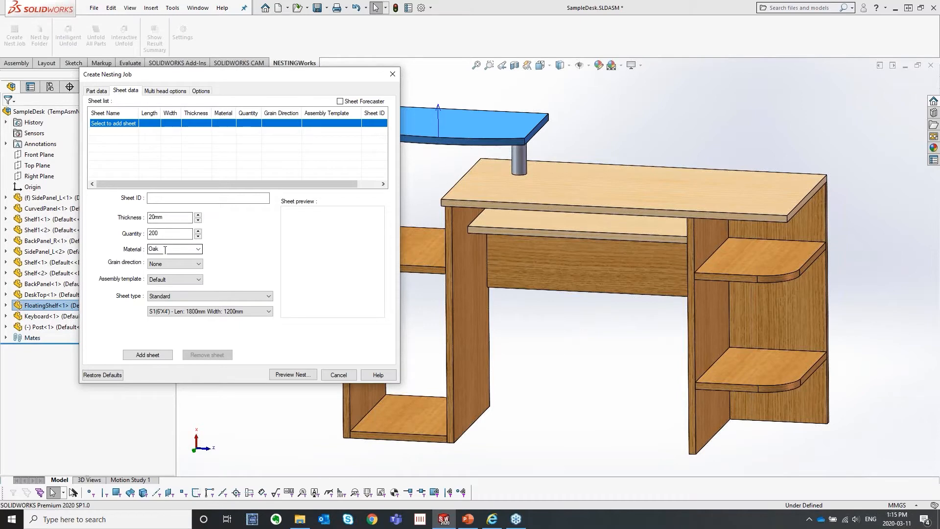
pyautogui.click(97, 91)
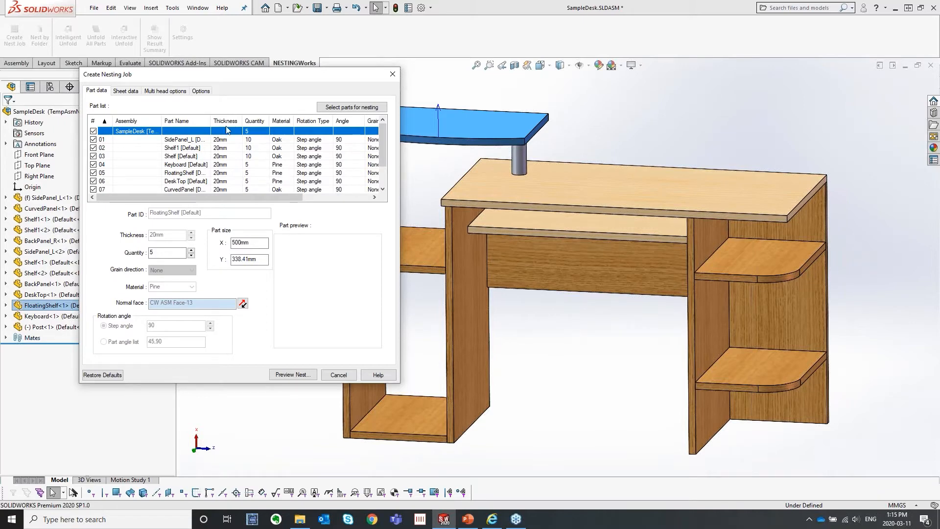
pyautogui.click(122, 91)
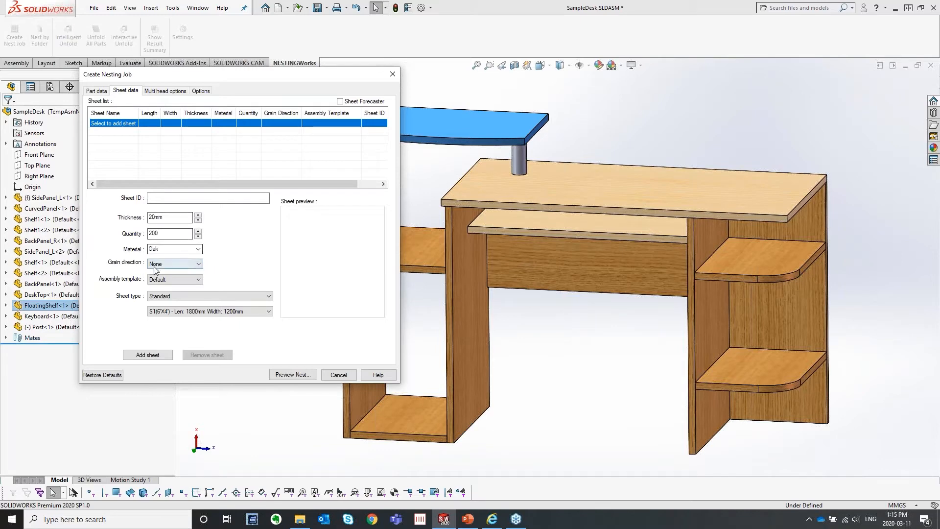
# Examine the sheet's quantity setting and its available grain direction and assembly template options.
pyautogui.doubleClick(154, 234)
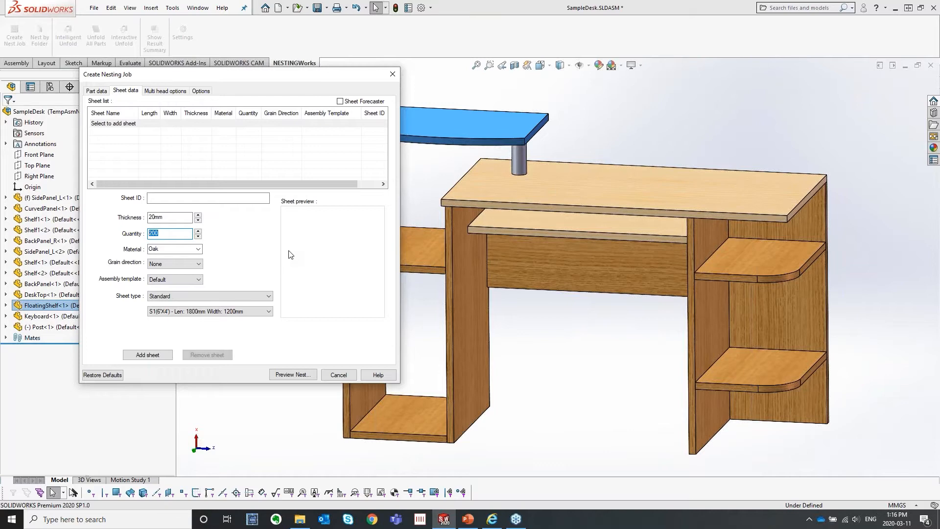
pyautogui.click(169, 238)
pyautogui.click(172, 265)
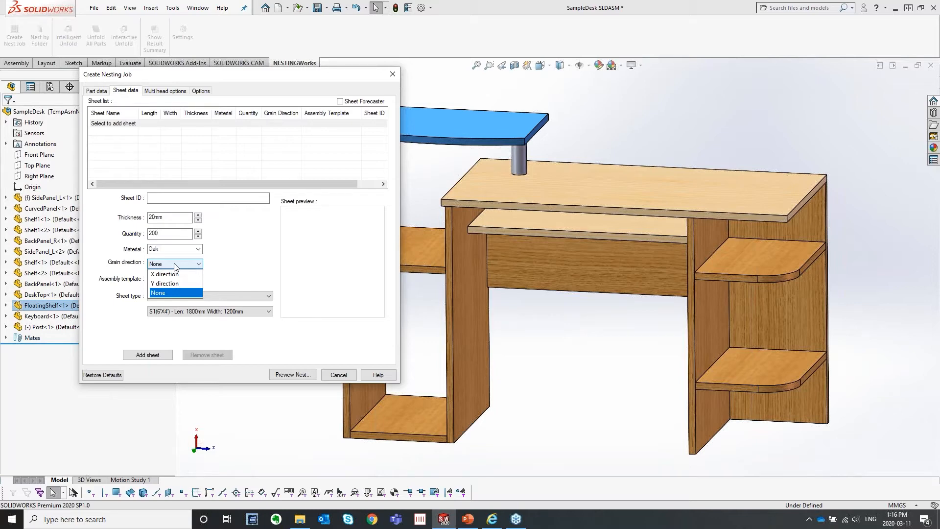
pyautogui.click(174, 262)
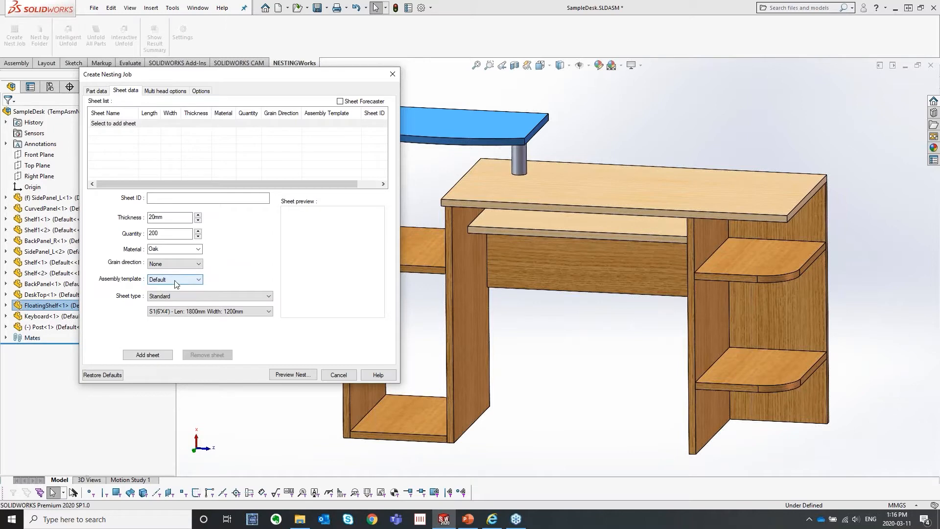
pyautogui.click(195, 280)
pyautogui.click(195, 281)
# Look through the available sizes for the Standard sheet type, keeping S1(6'X4') selected.
pyautogui.click(192, 296)
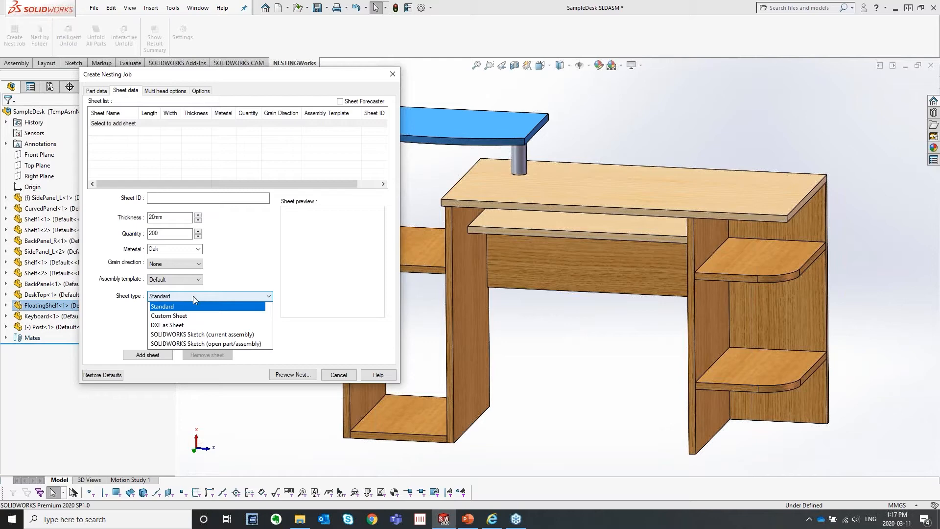
pyautogui.click(158, 307)
pyautogui.click(224, 312)
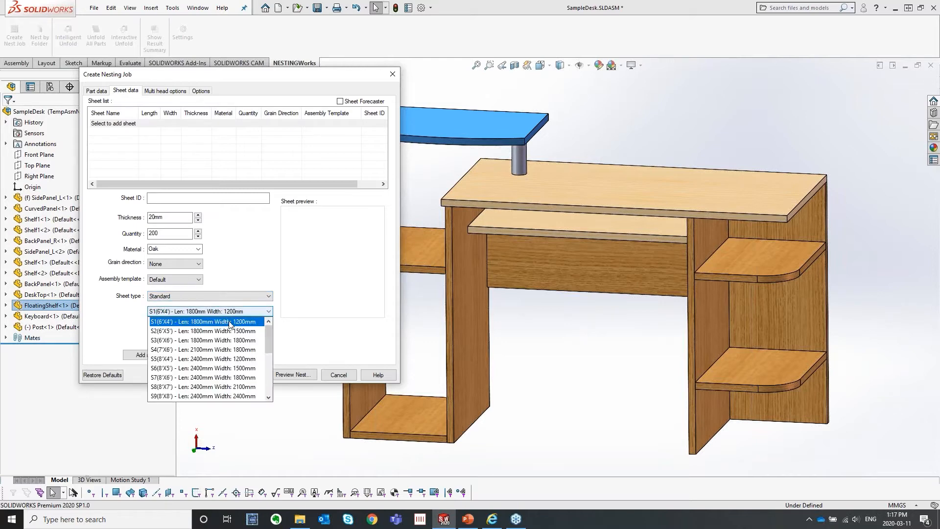
pyautogui.scroll(-3, 240, 353)
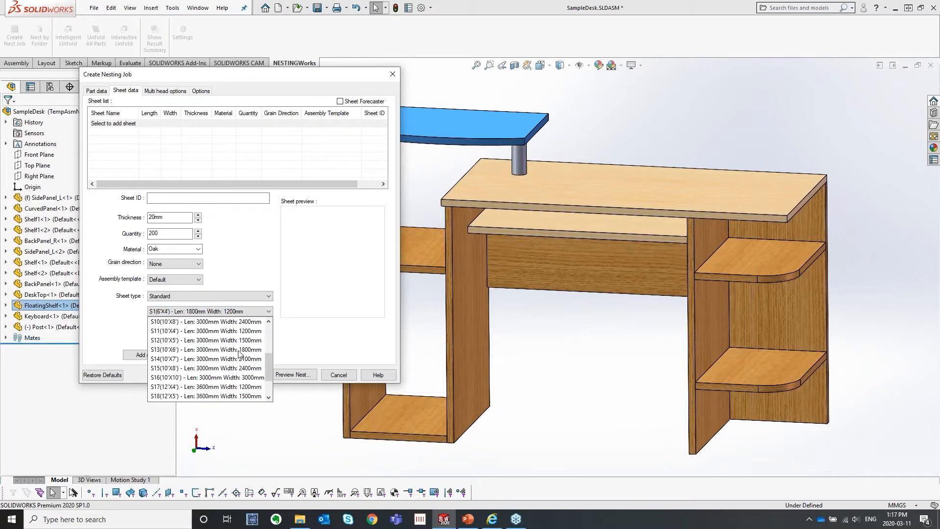
pyautogui.scroll(-2, 239, 353)
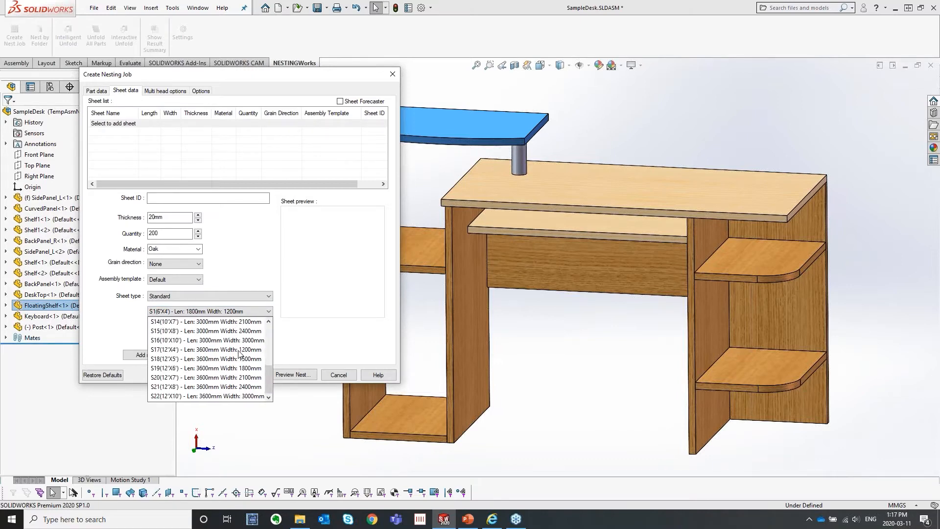
pyautogui.scroll(5, 240, 352)
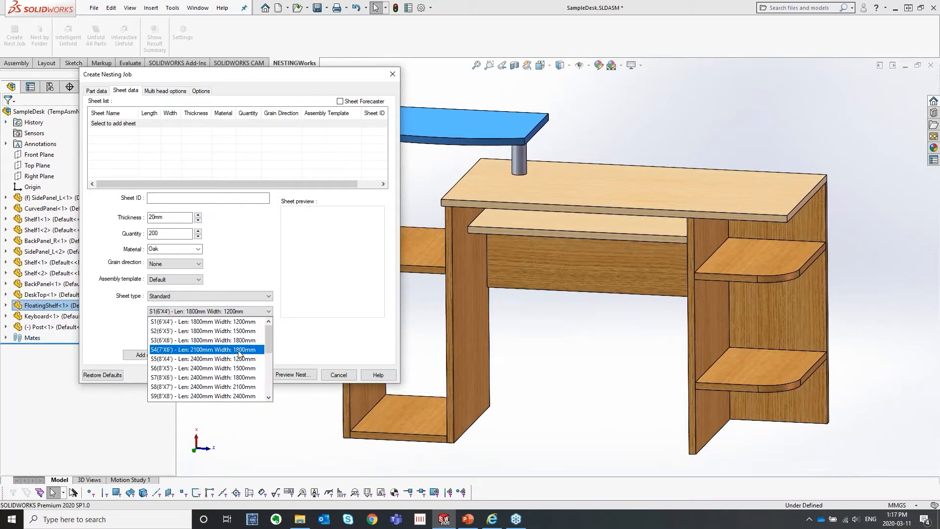
pyautogui.click(240, 270)
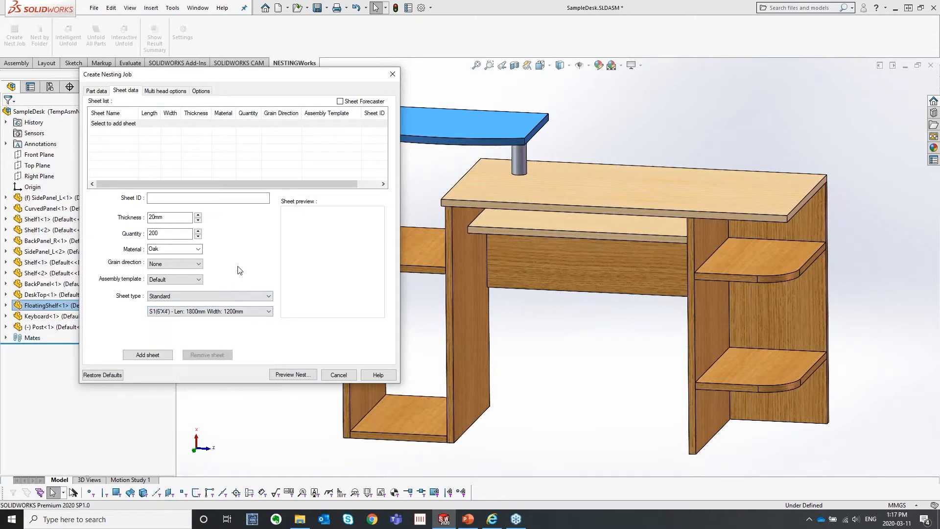
# Review the Custom Sheet, DXF as Sheet and both SOLIDWORKS Sketch sheet types, and return the sheet type to Standard.
pyautogui.click(225, 297)
pyautogui.click(223, 317)
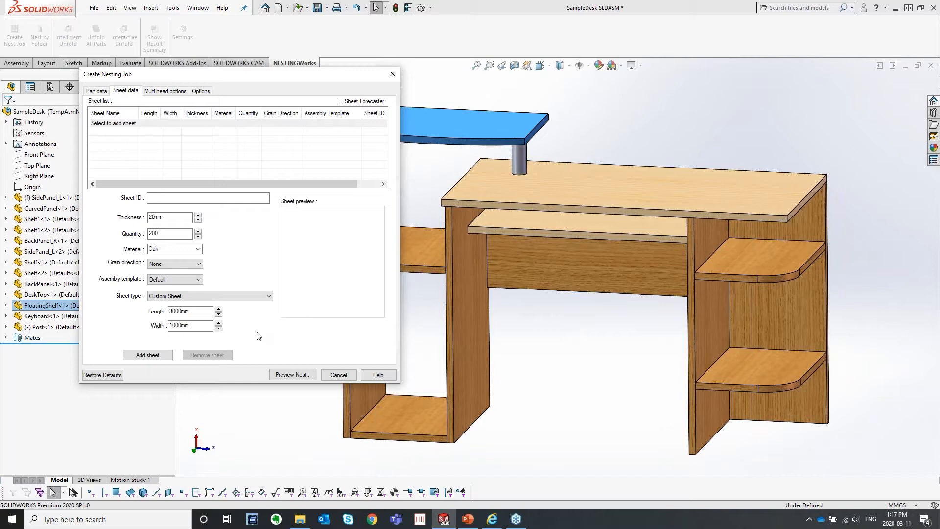
pyautogui.click(222, 295)
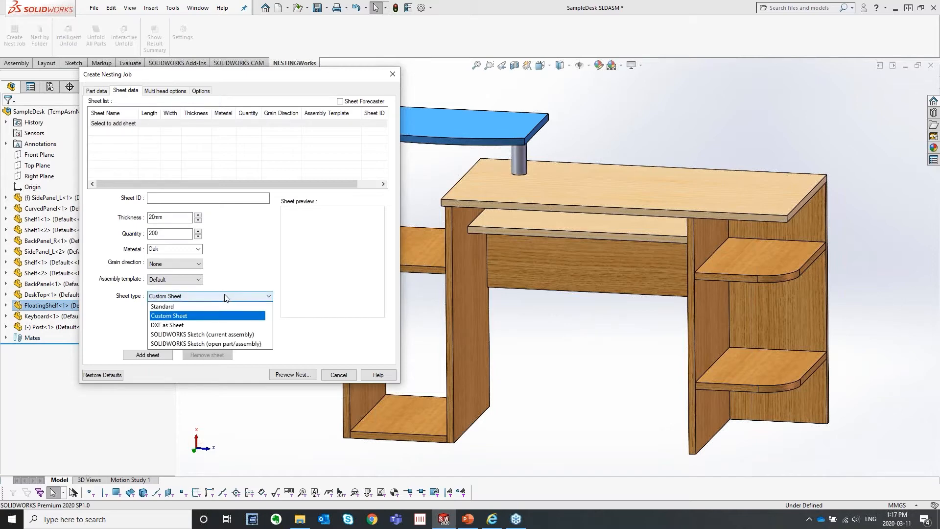
pyautogui.click(220, 325)
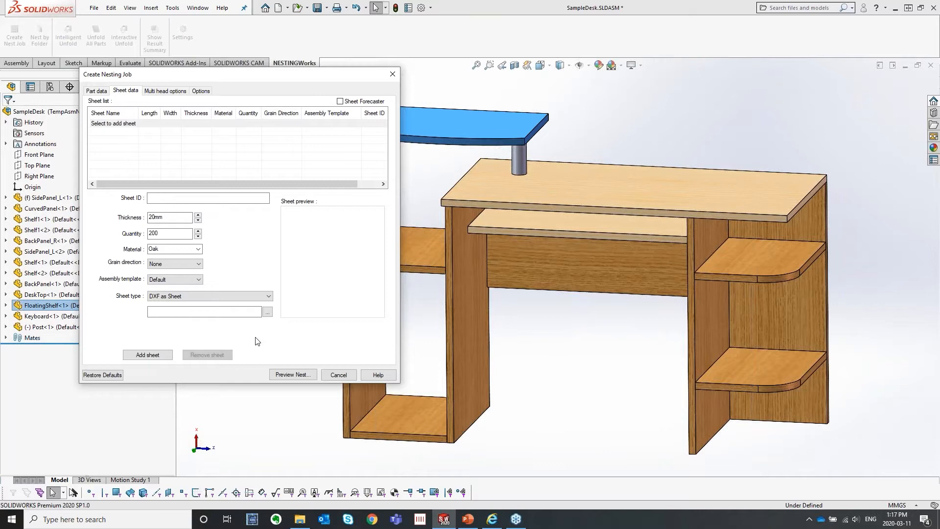
pyautogui.click(222, 296)
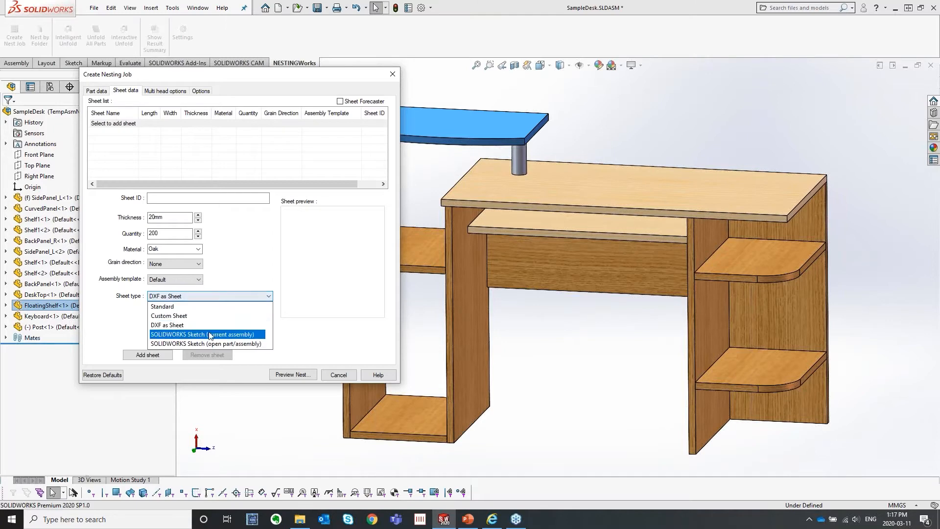
pyautogui.click(195, 336)
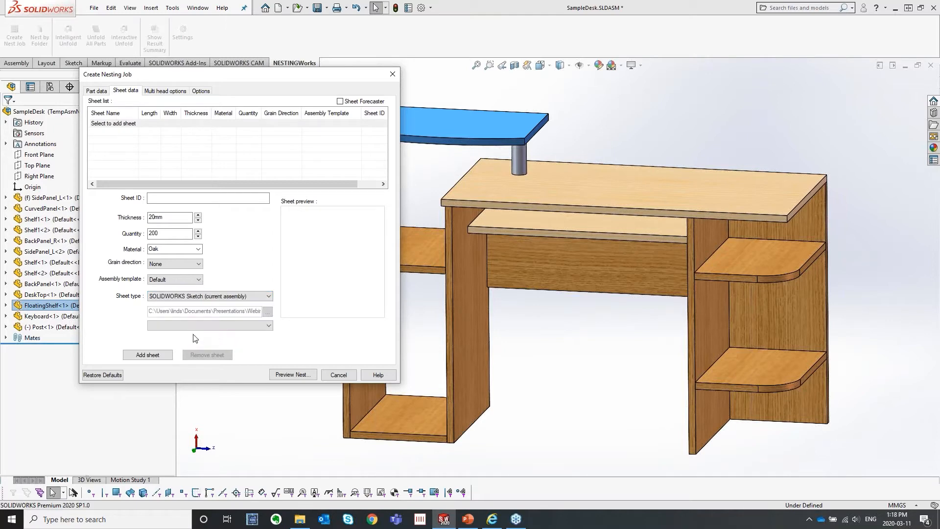
pyautogui.click(227, 298)
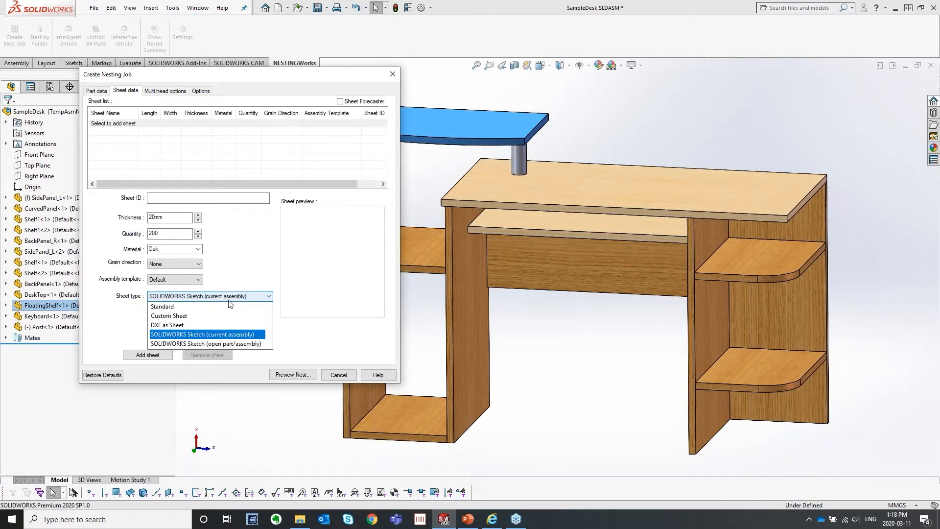
pyautogui.click(209, 343)
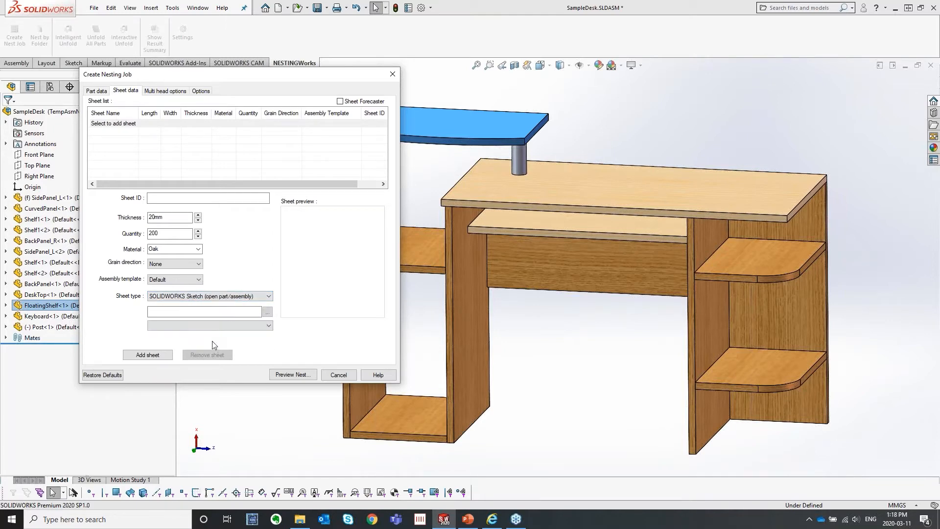
pyautogui.click(258, 297)
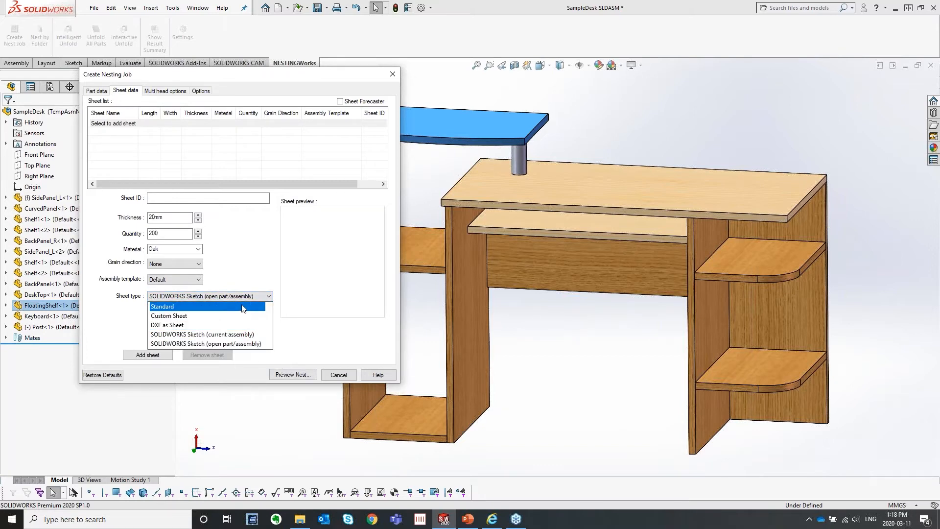
pyautogui.click(243, 307)
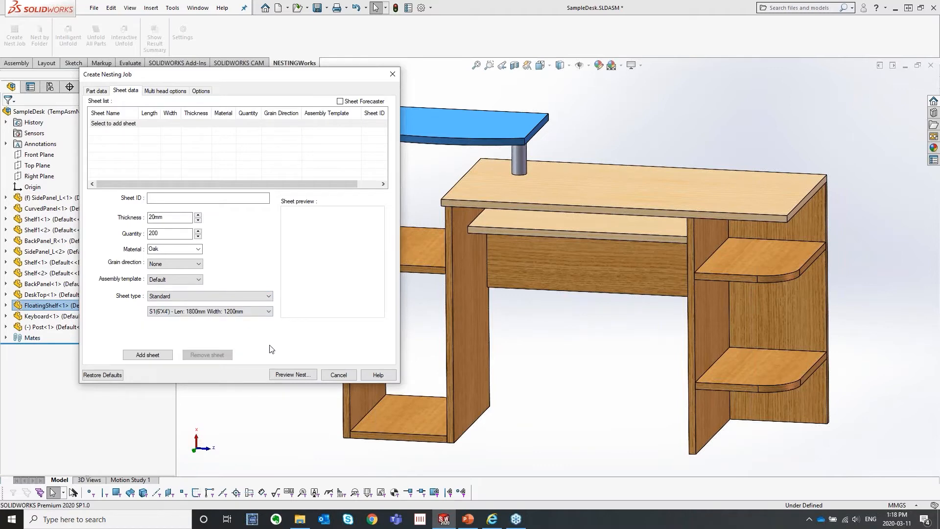
# Check the standard sheet sizes against the length of the desktop's long front edge in the model.
pyautogui.click(236, 312)
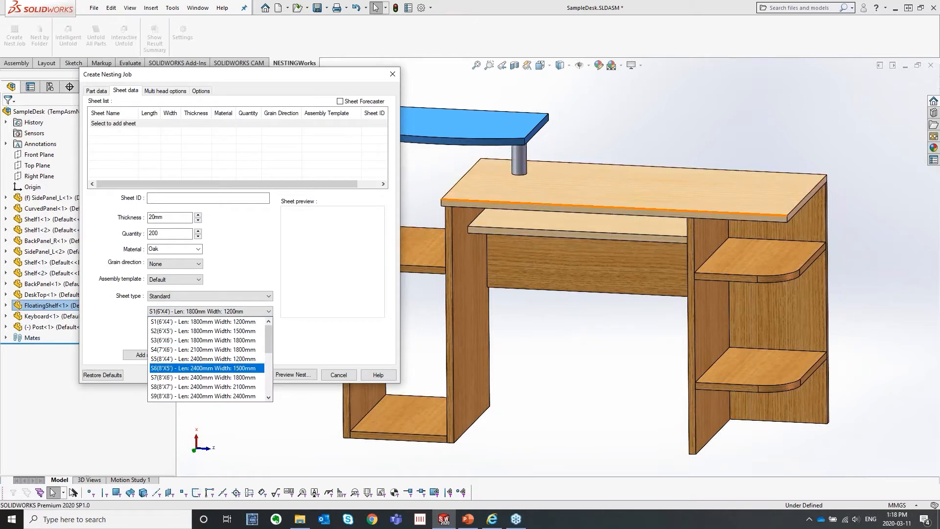
pyautogui.click(519, 203)
pyautogui.click(520, 204)
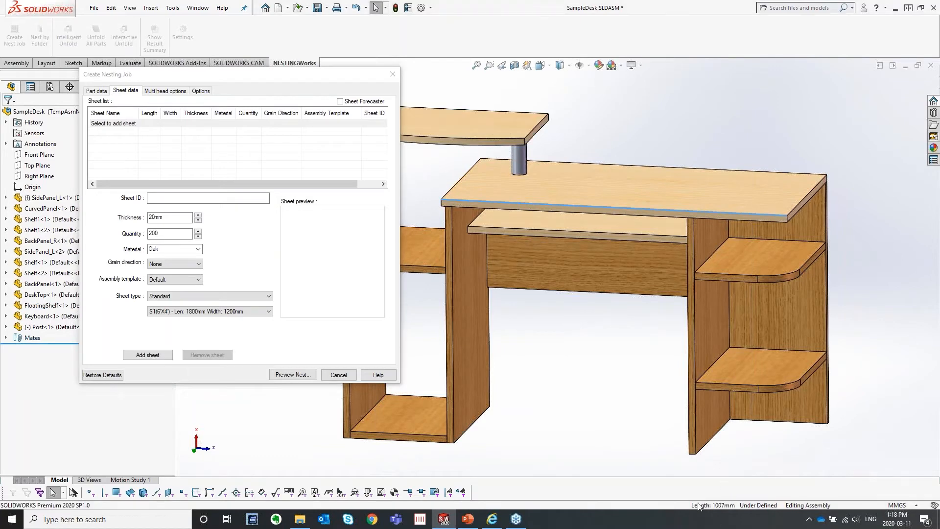
# Add two 20 mm standard S4(7'X6') sheets with quantity 200 to the job, one in Oak and one in Pine.
pyautogui.click(223, 312)
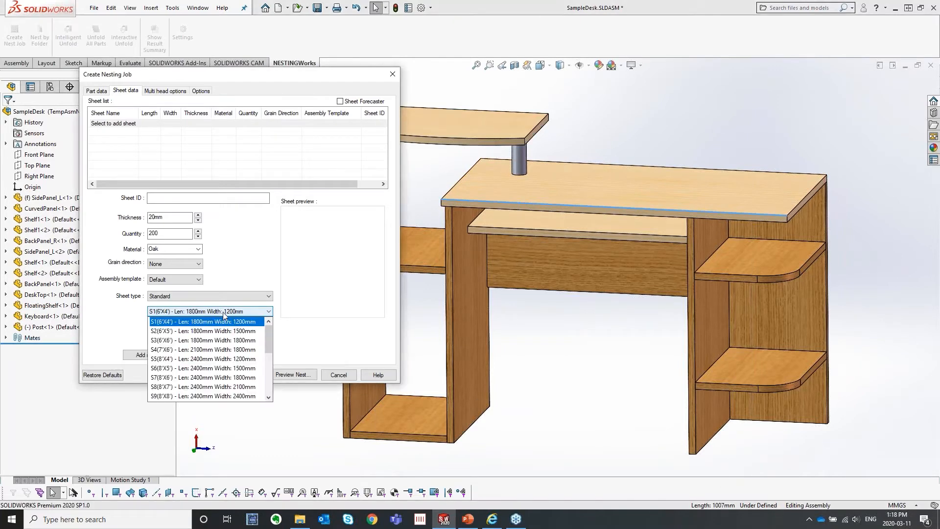
pyautogui.click(239, 351)
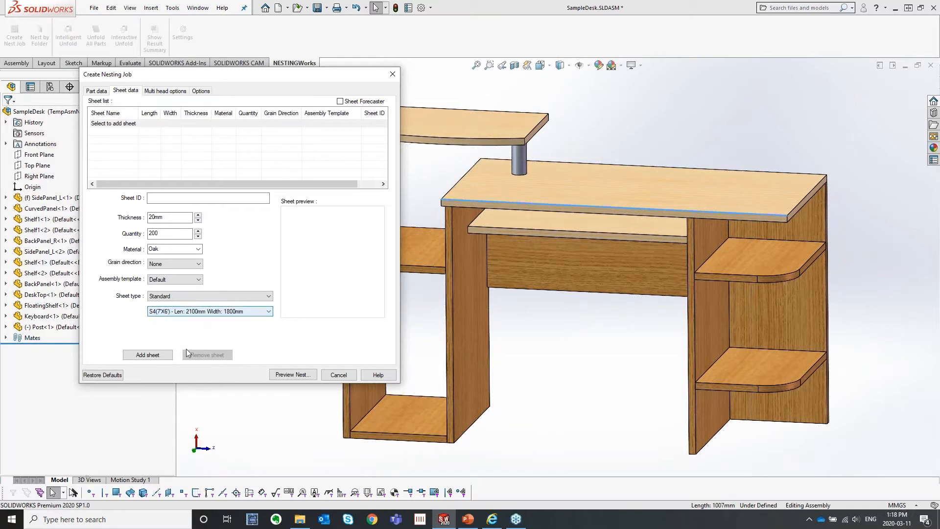
pyautogui.click(145, 358)
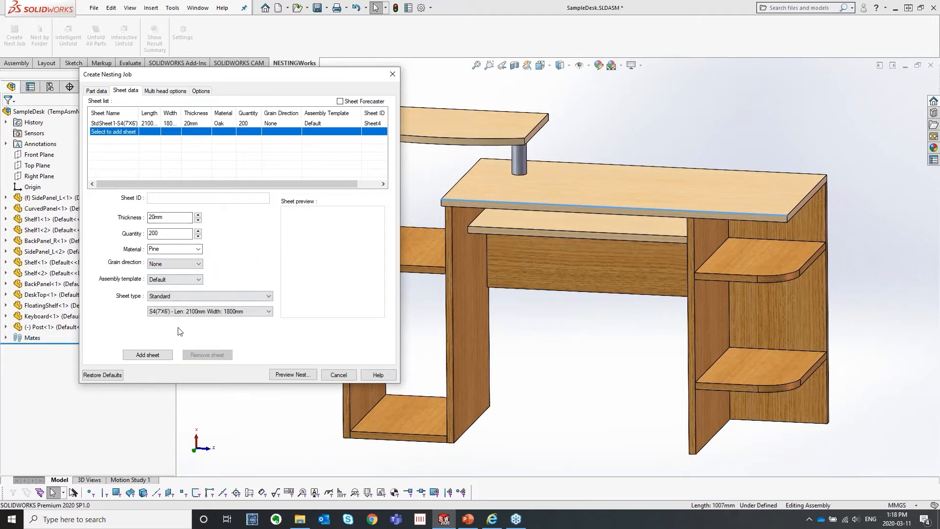
pyautogui.click(148, 355)
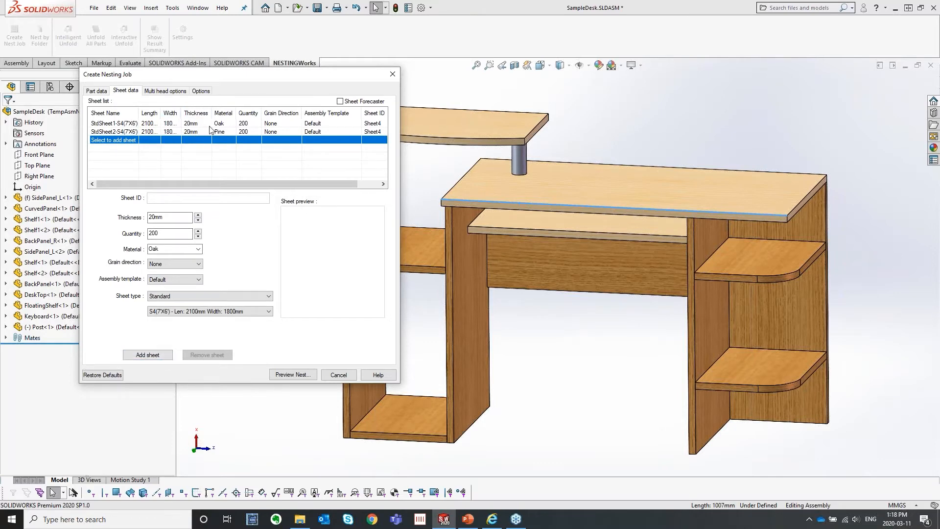
# Try to add the same 20 mm Oak S4(7'X6') sheet a second time.
pyautogui.click(165, 360)
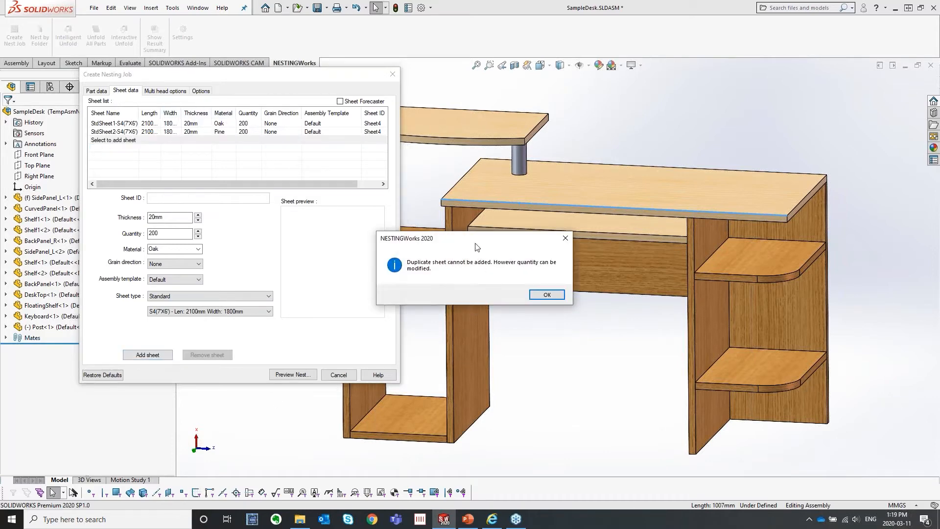
pyautogui.moveTo(478, 248); pyautogui.dragTo(411, 183)
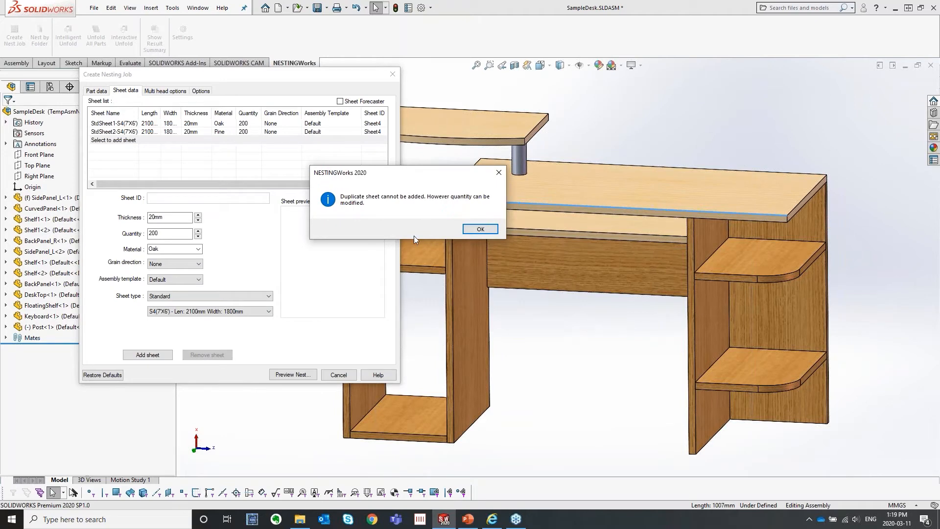
pyautogui.click(480, 230)
# Compare the settings and previews of the Oak and Pine sheets in the sheet list.
pyautogui.click(244, 123)
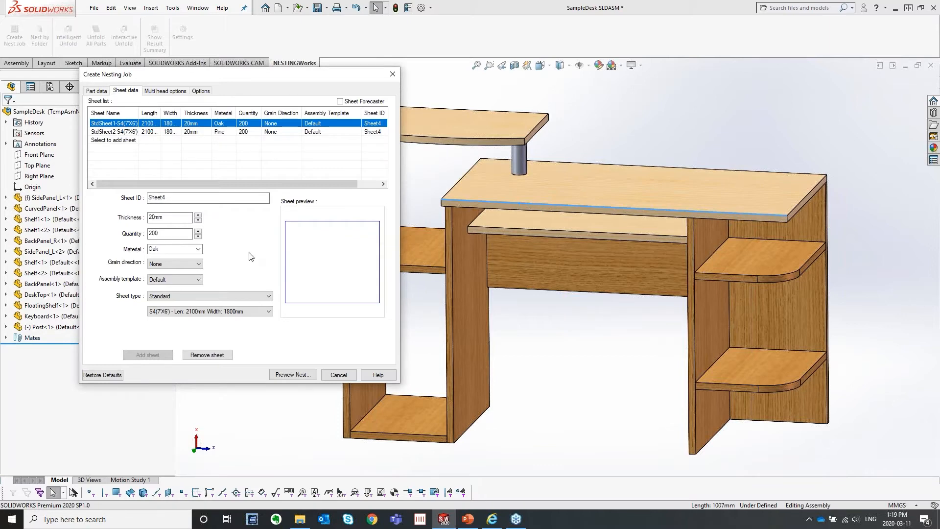
pyautogui.click(132, 133)
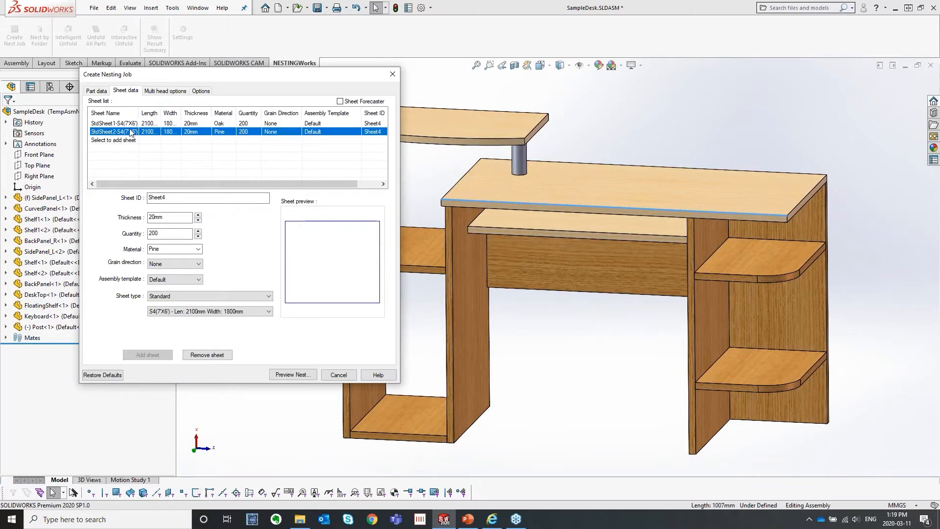
pyautogui.click(130, 124)
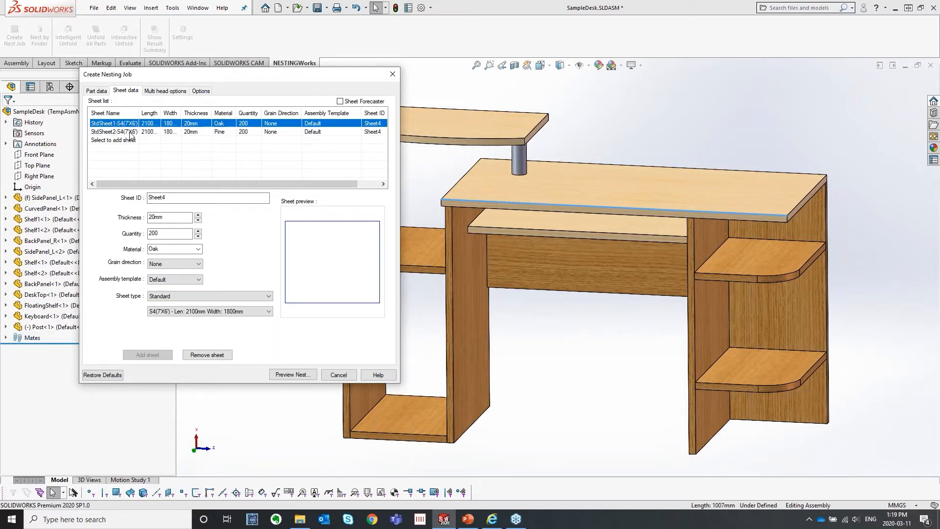
pyautogui.click(130, 132)
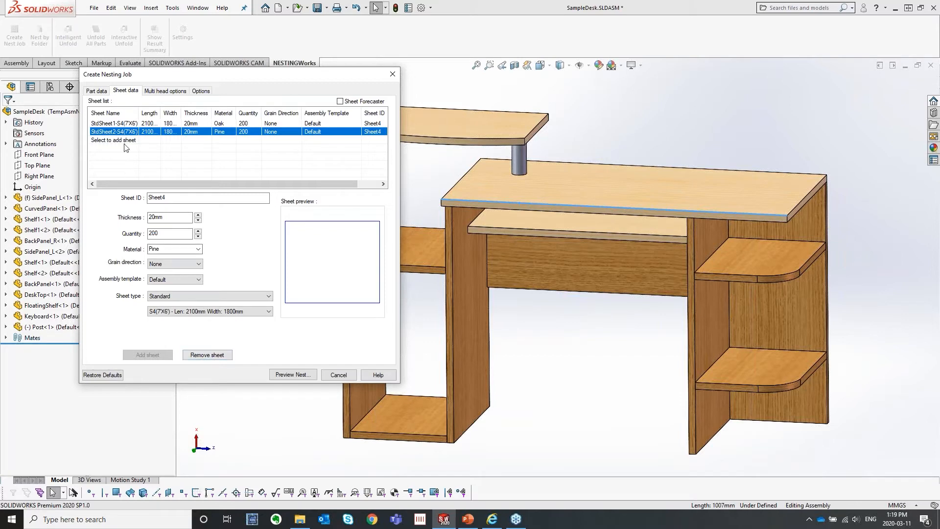
# Review the multi-head machine choices and number of tool heads, keeping SingleTHMachine with 1 tool head.
pyautogui.click(160, 92)
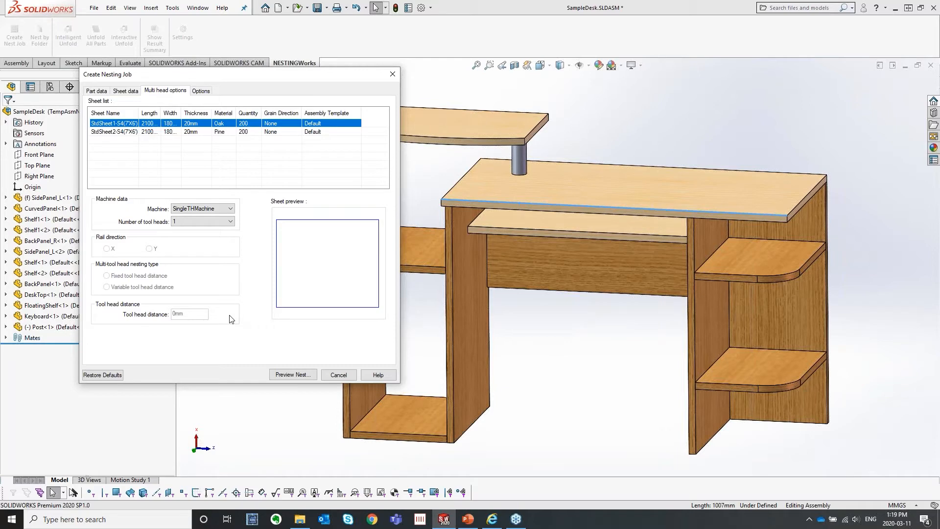
pyautogui.click(214, 211)
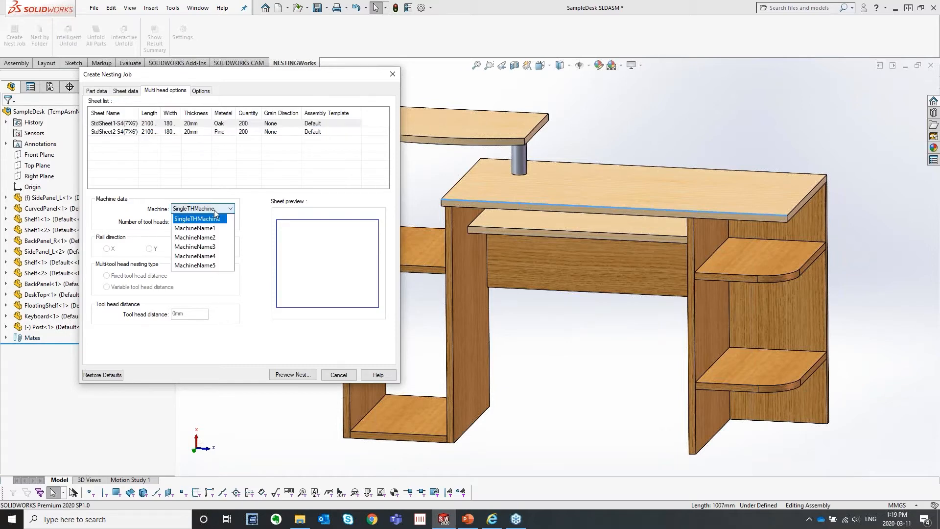
pyautogui.click(217, 219)
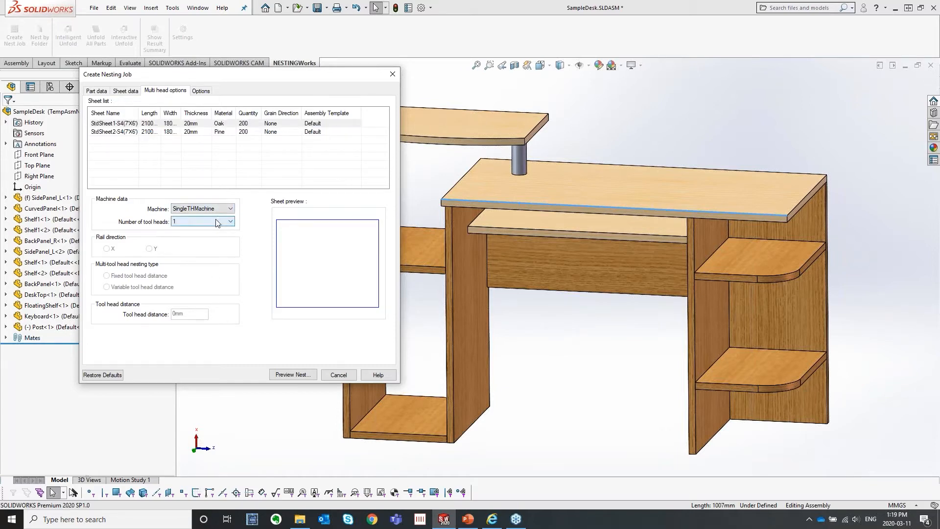
pyautogui.click(217, 223)
pyautogui.click(254, 229)
# Set the nesting job's part to part distance to 12 mm and the part to sheet distance to 10 mm.
pyautogui.click(200, 91)
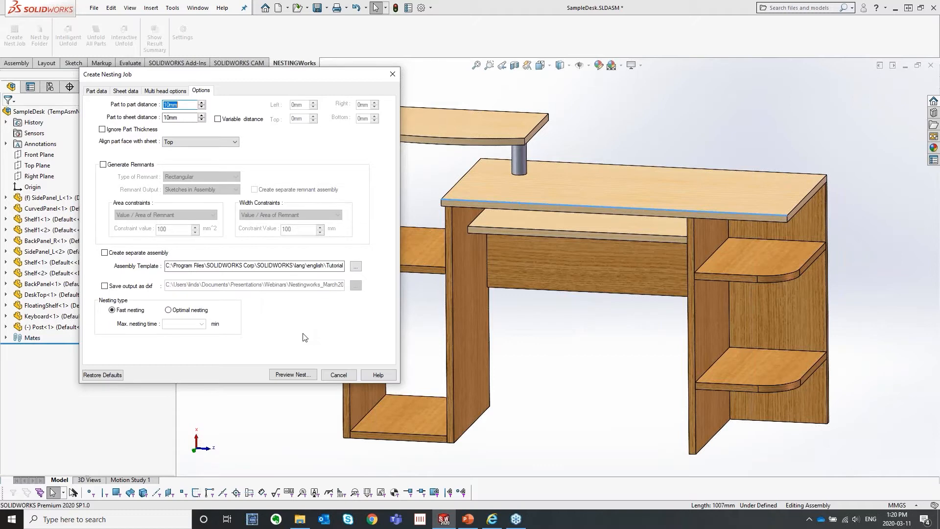
pyautogui.click(183, 105)
pyautogui.moveTo(170, 105); pyautogui.dragTo(125, 102)
pyautogui.write('12')
pyautogui.click(175, 118)
pyautogui.moveTo(169, 118); pyautogui.dragTo(163, 117)
pyautogui.write('0')
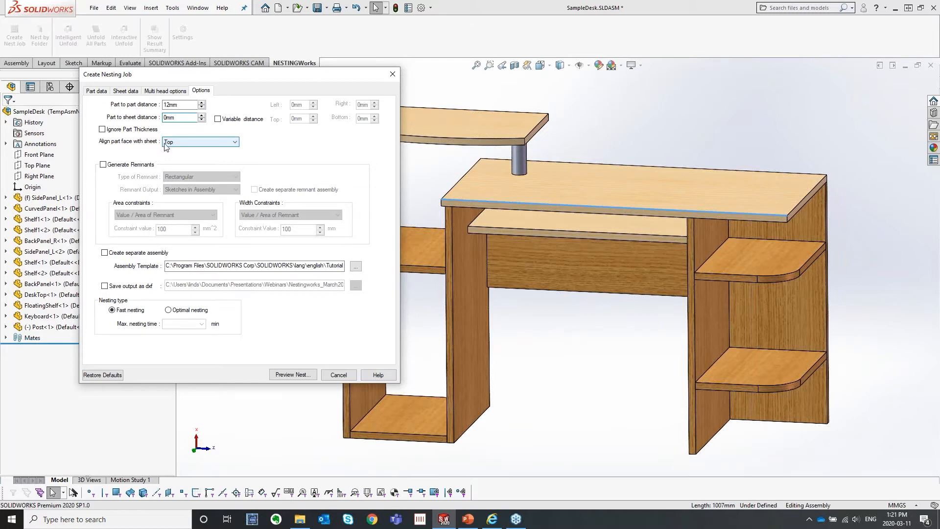
pyautogui.click(164, 118)
pyautogui.write('1')
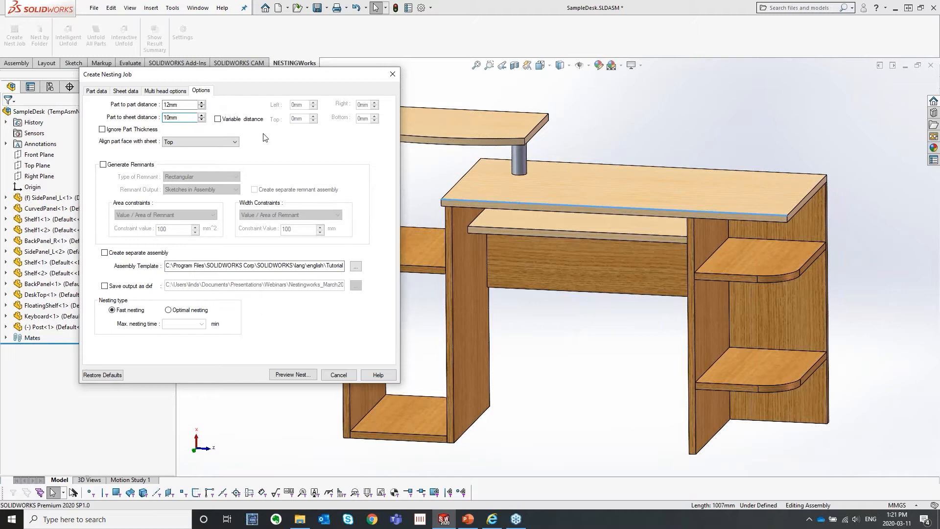
# Review the variable distance margins and the part face alignment choices, leaving variable distance off and the alignment at Top.
pyautogui.click(228, 121)
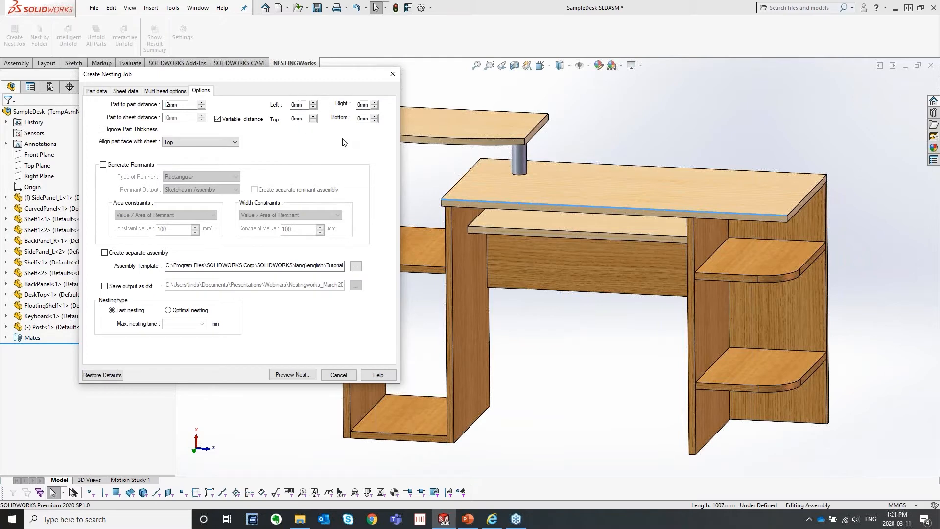
pyautogui.click(218, 119)
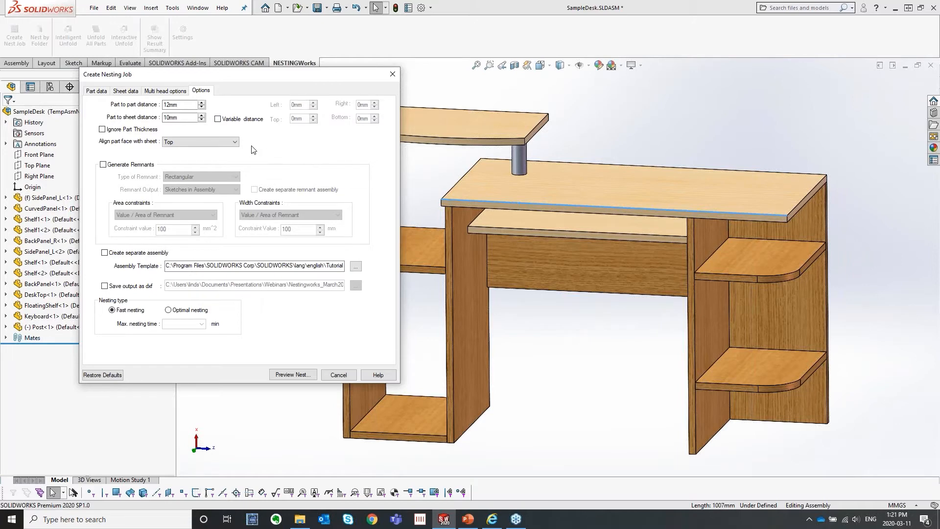
pyautogui.click(214, 143)
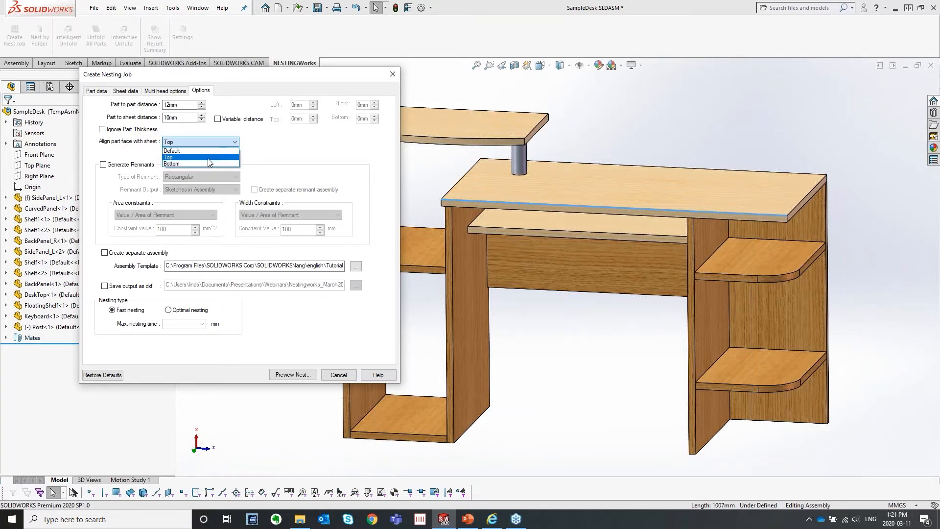
pyautogui.click(279, 149)
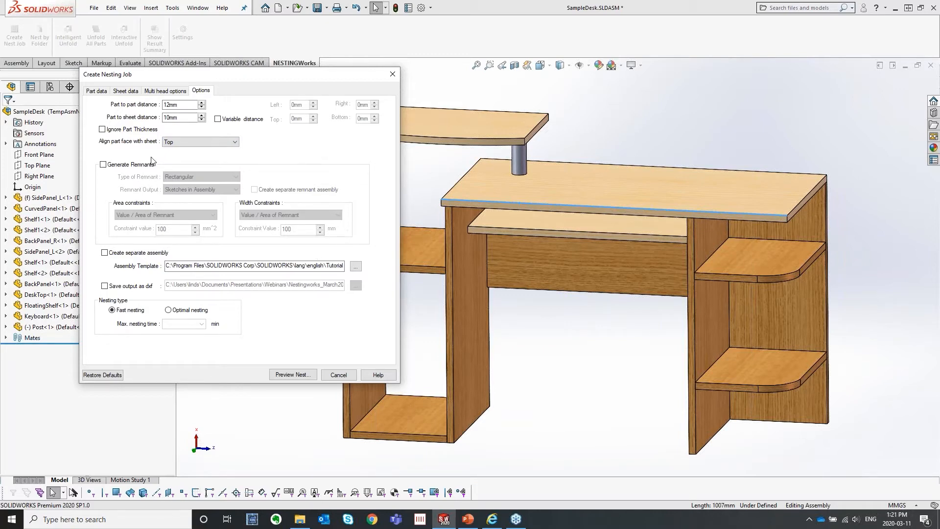
# Enable remnant generation and review the remnant types, keeping Rectangular.
pyautogui.click(120, 164)
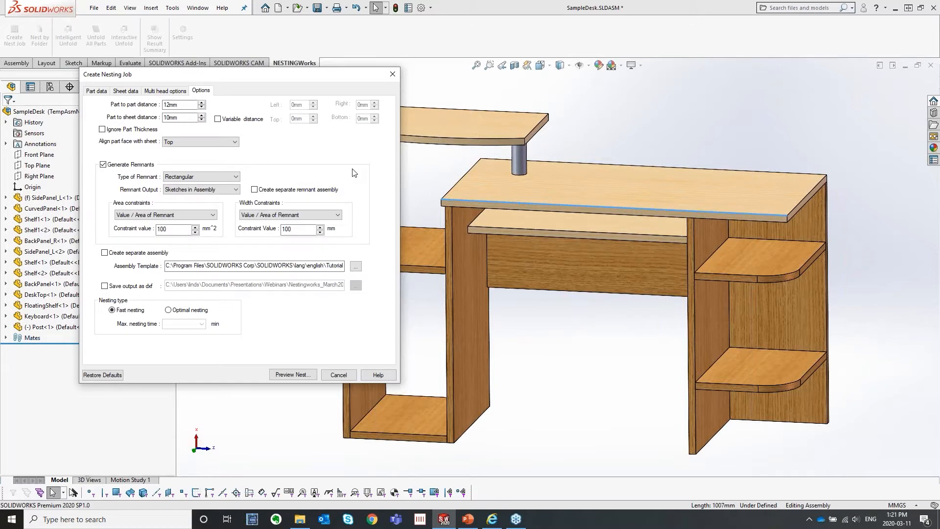
pyautogui.click(234, 177)
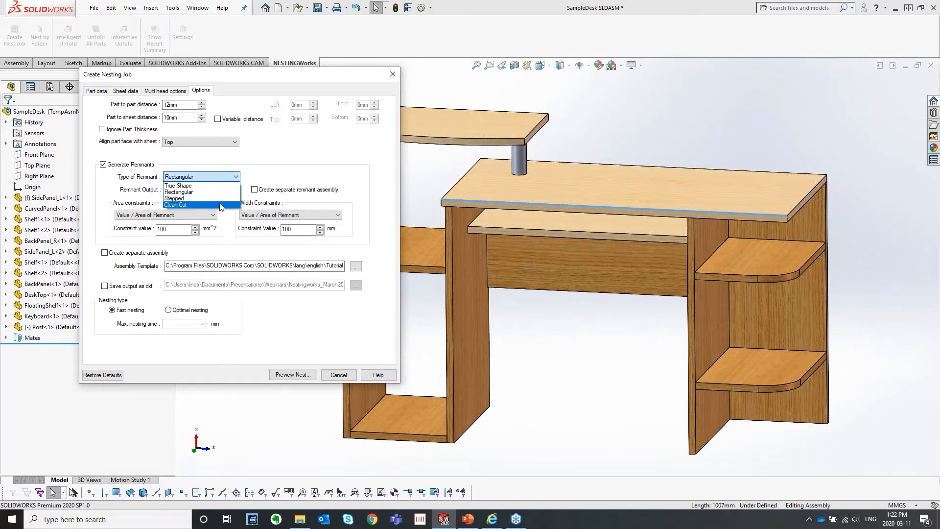
pyautogui.click(268, 163)
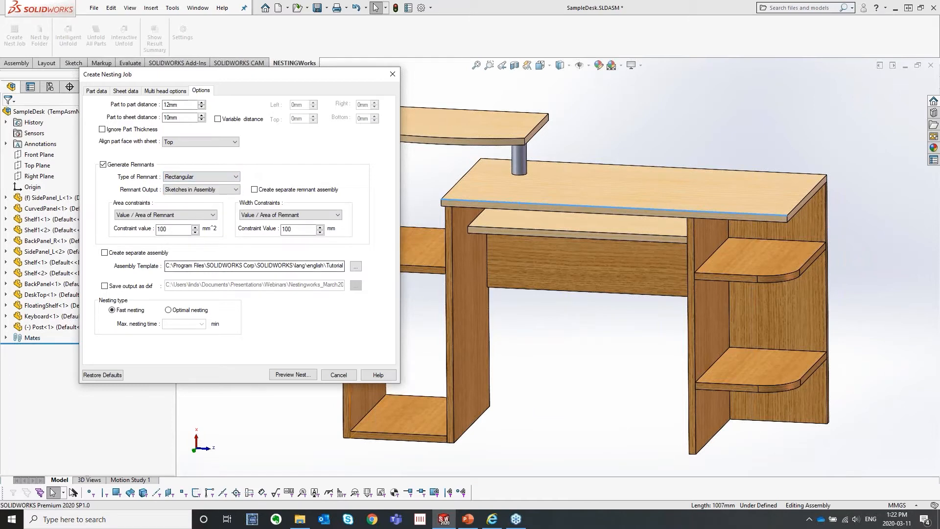
# Read the Generate Remnants help topic, examining the True Shape, Rectangular, Stepped and Clean Cut illustrations.
pyautogui.click(378, 374)
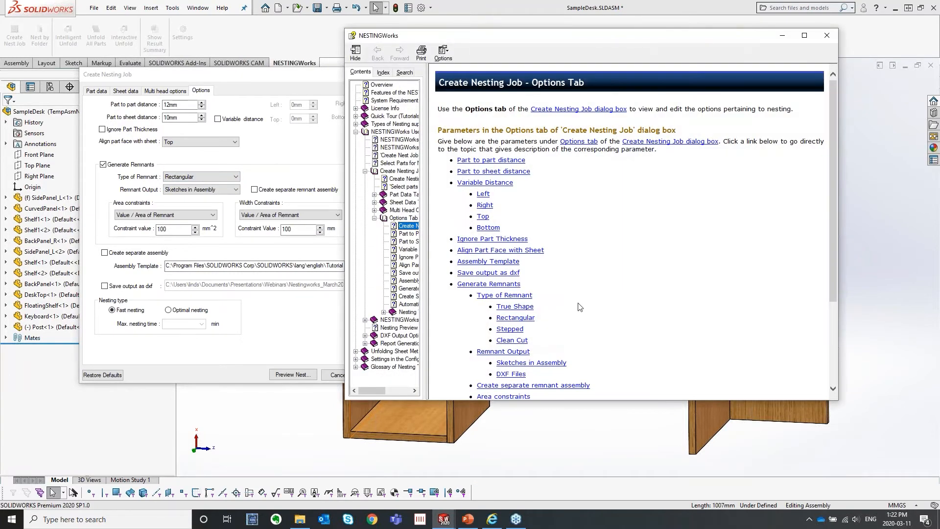
pyautogui.moveTo(576, 35); pyautogui.dragTo(601, 49)
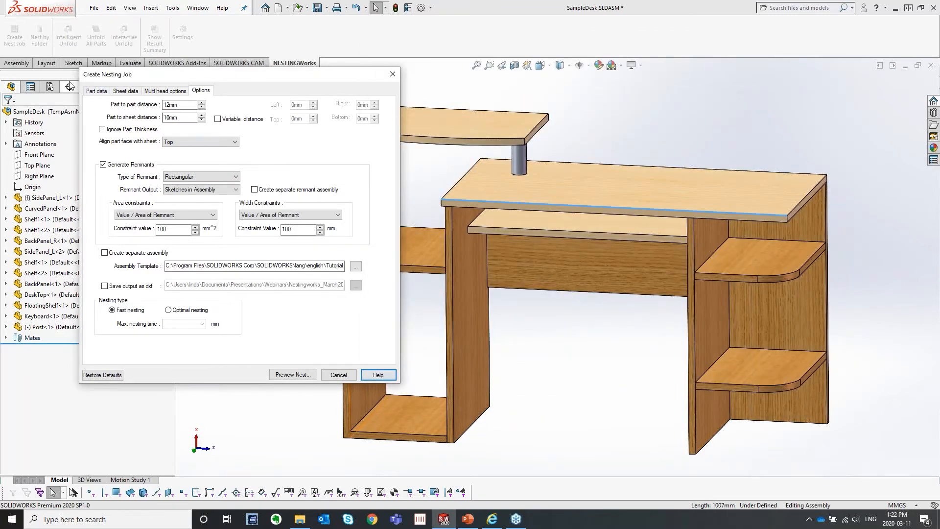
pyautogui.click(378, 376)
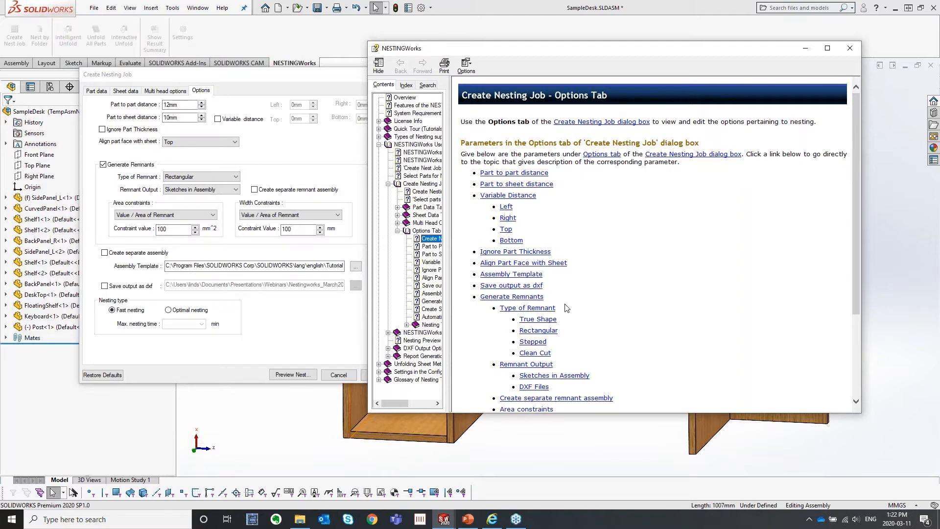
pyautogui.click(501, 297)
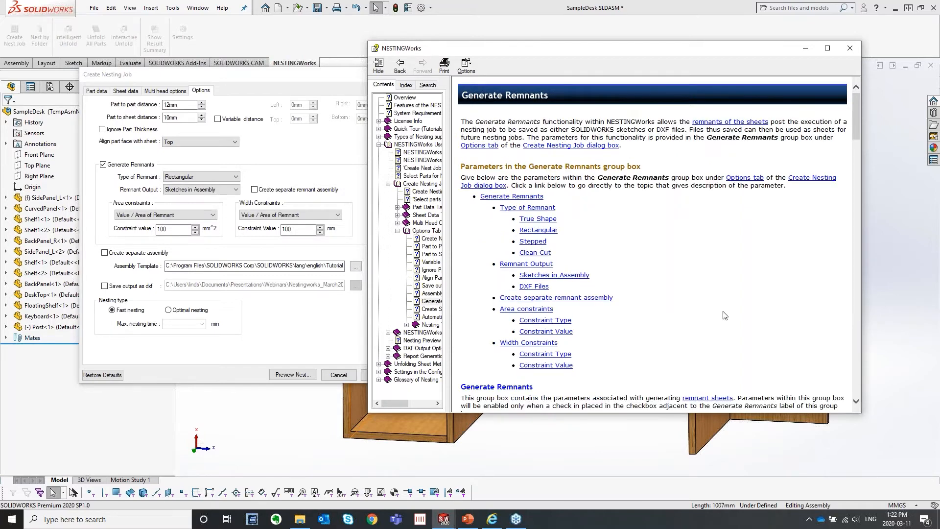
pyautogui.scroll(-6, 724, 315)
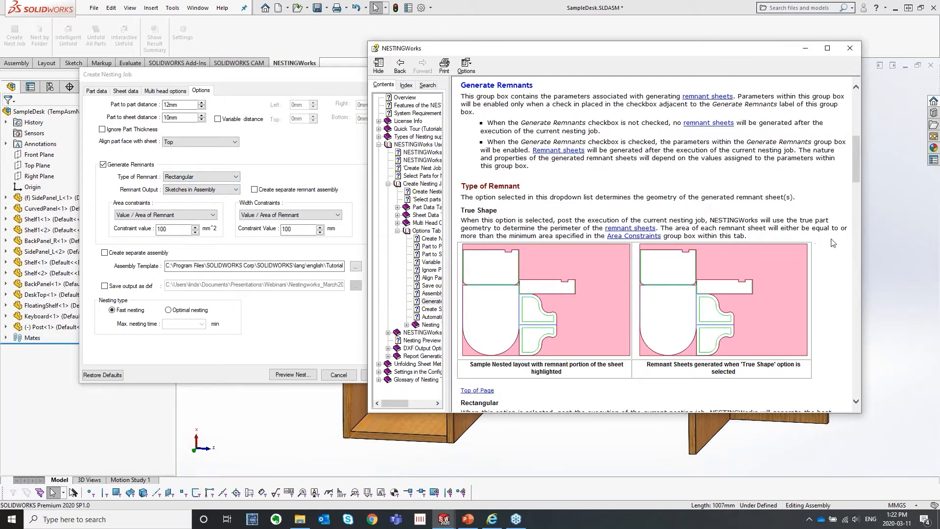
pyautogui.scroll(-1, 834, 260)
pyautogui.scroll(-2, 834, 259)
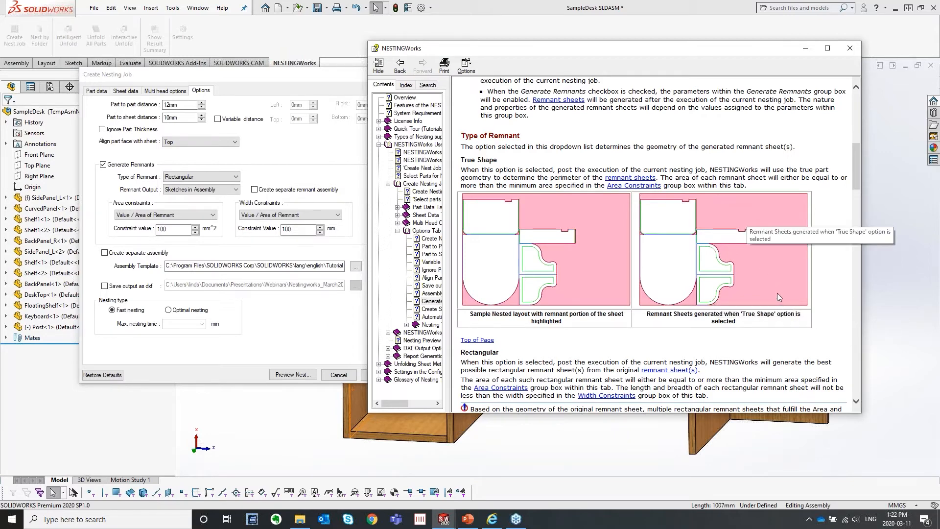
pyautogui.scroll(-1, 771, 292)
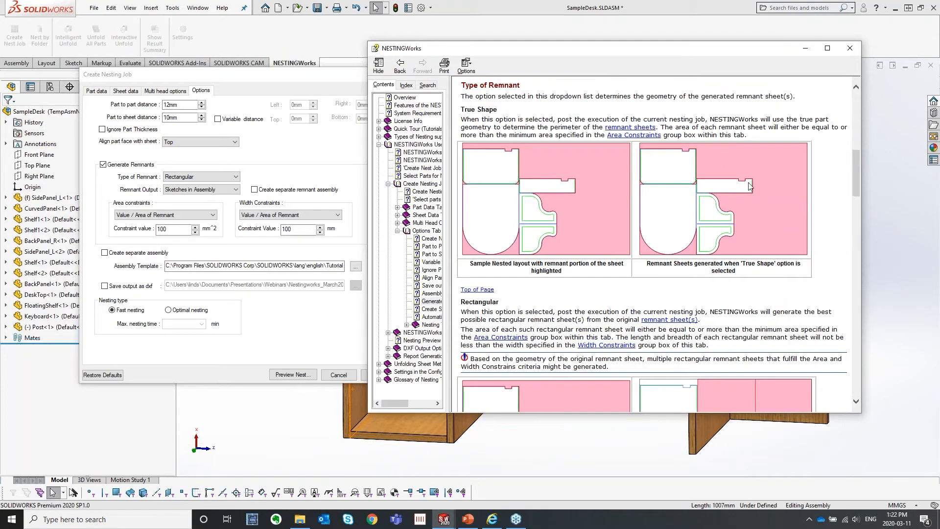
pyautogui.scroll(-3, 768, 251)
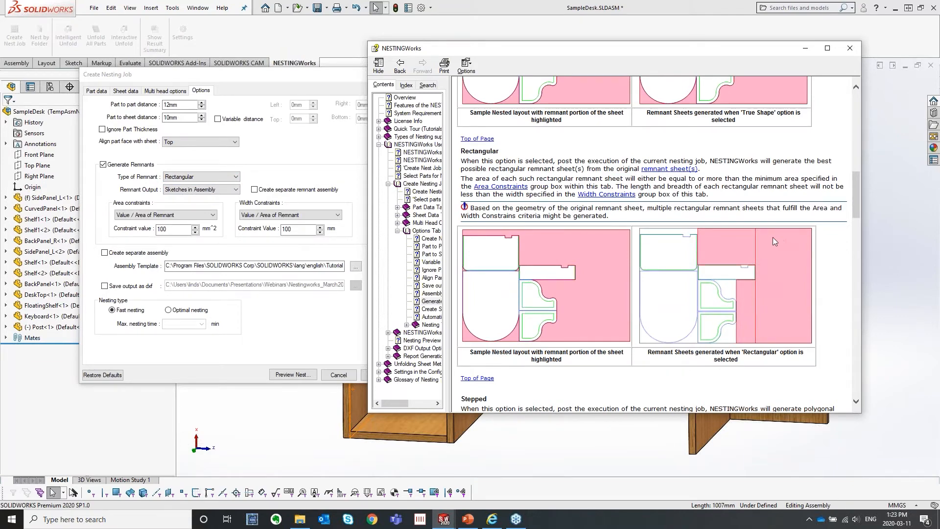
pyautogui.scroll(-1, 744, 350)
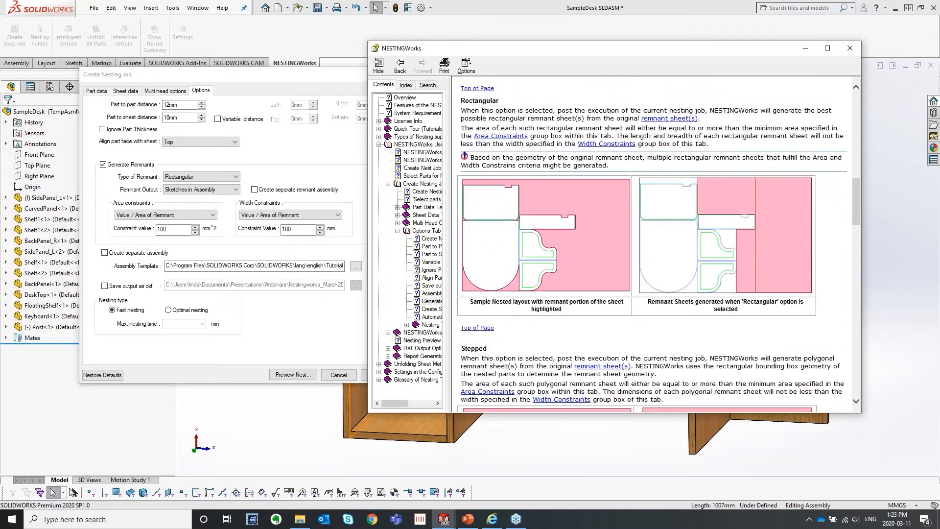
pyautogui.scroll(-1, 746, 353)
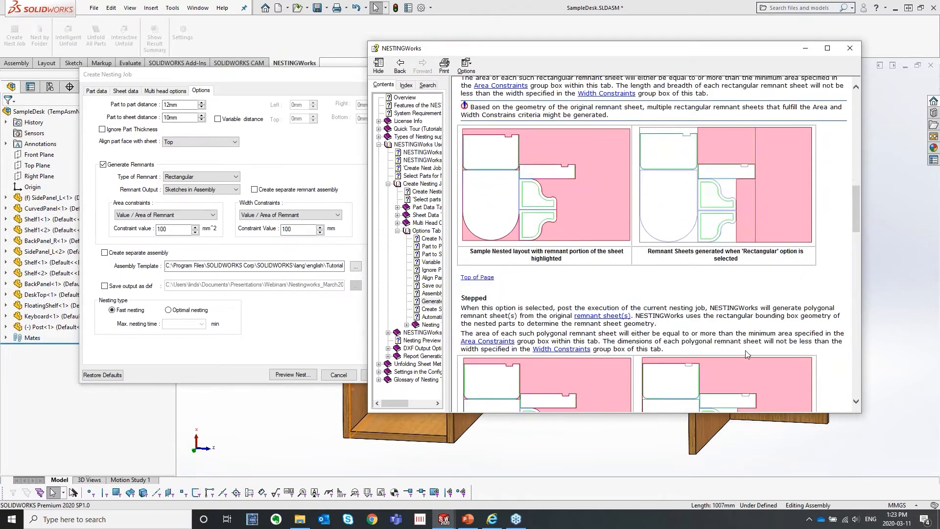
pyautogui.scroll(-3, 745, 349)
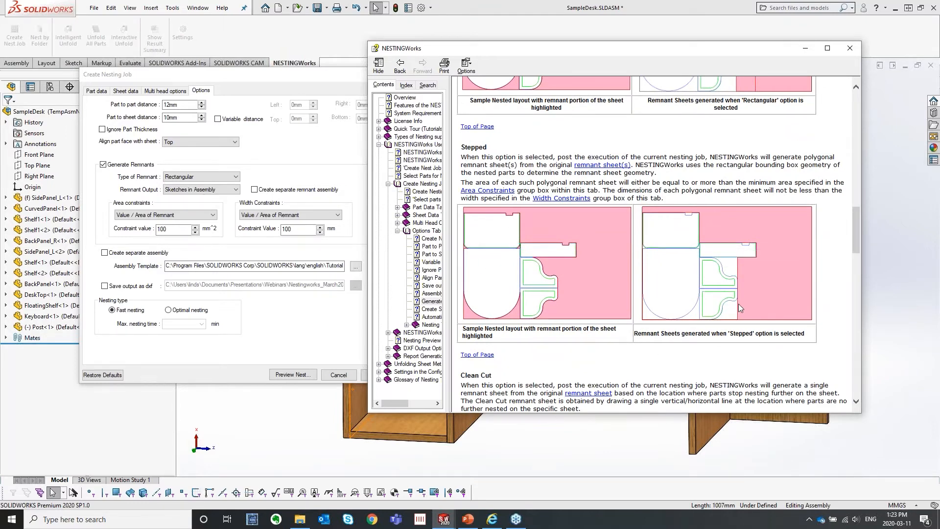
pyautogui.scroll(-5, 760, 349)
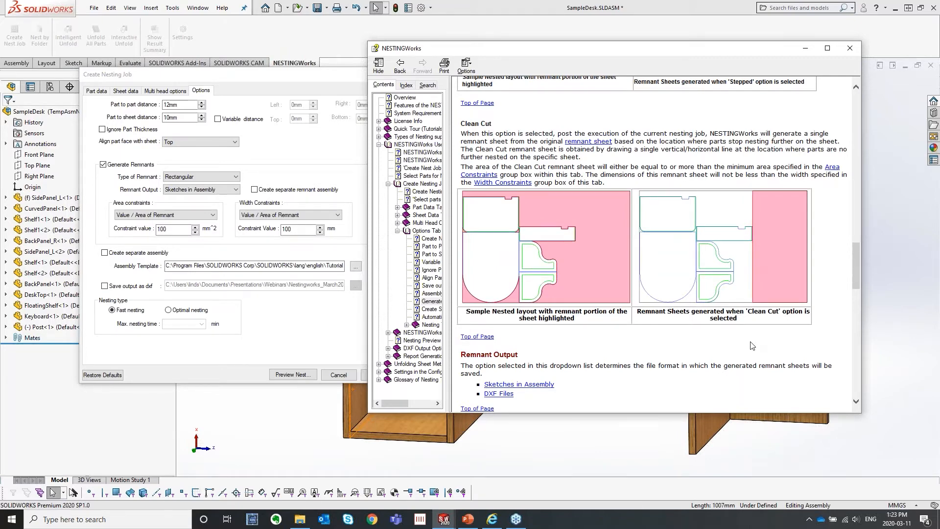
# Finish reading the Clean Cut and Remnant Output help, close it, and turn off remnant generation for the nesting job.
pyautogui.scroll(-1, 652, 363)
pyautogui.scroll(-1, 659, 244)
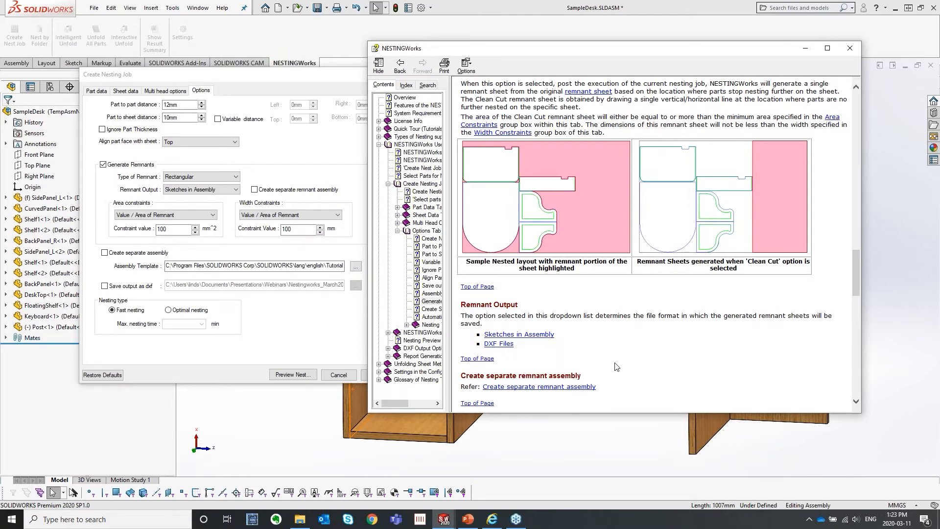
pyautogui.click(850, 48)
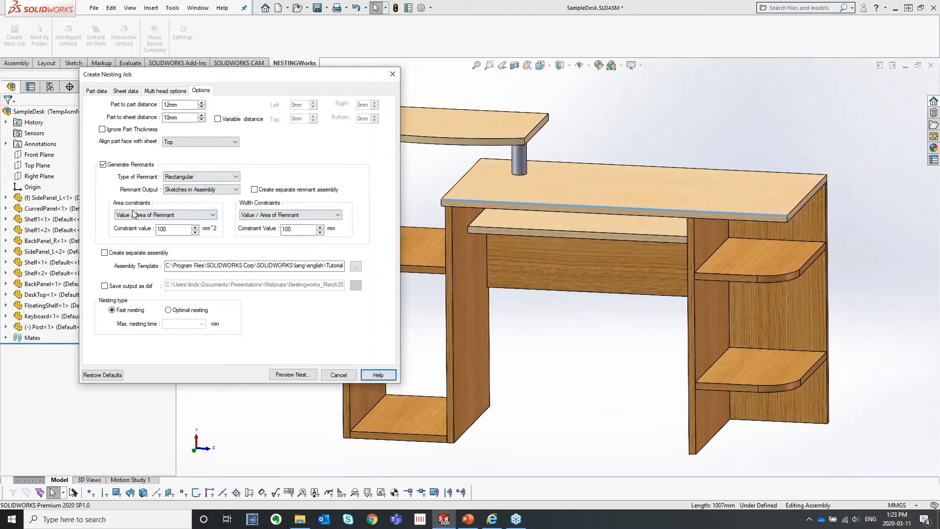
pyautogui.click(103, 165)
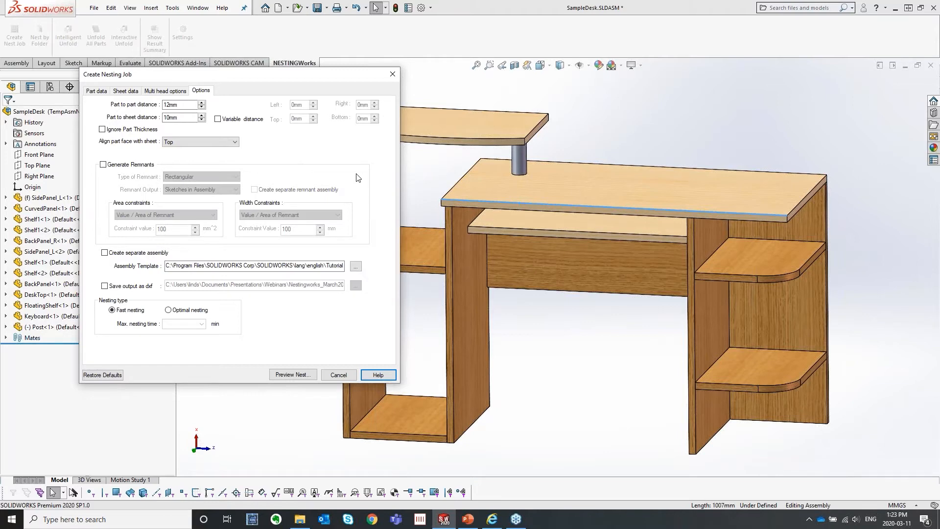
# Review the separate assembly and DXF output options, leaving both turned off.
pyautogui.click(104, 254)
pyautogui.click(105, 287)
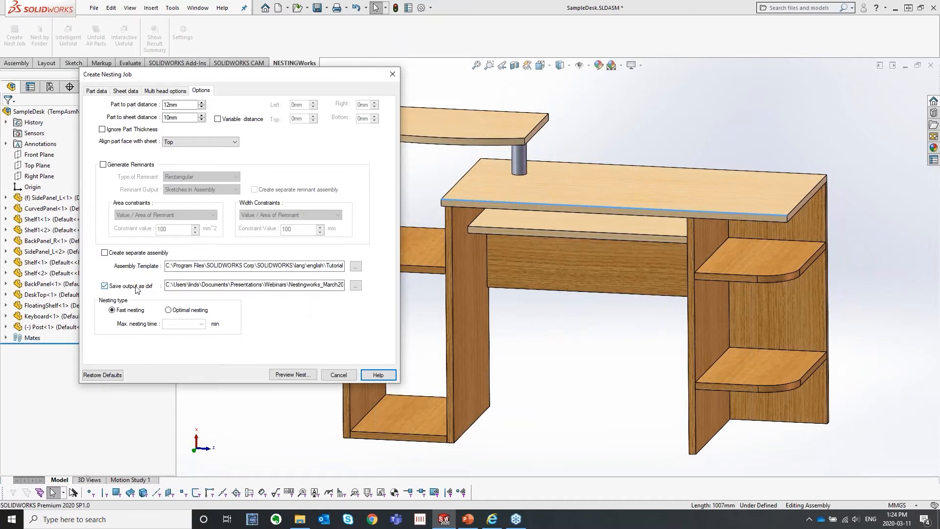
pyautogui.click(105, 286)
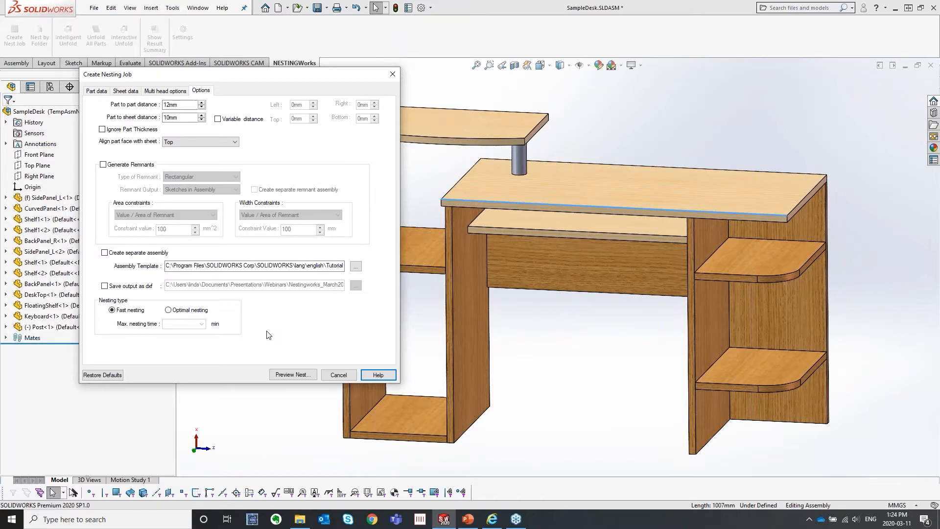
# Try Optimal nesting with the maximum nesting time at No constraint, and review the job's part list.
pyautogui.click(184, 311)
pyautogui.click(200, 325)
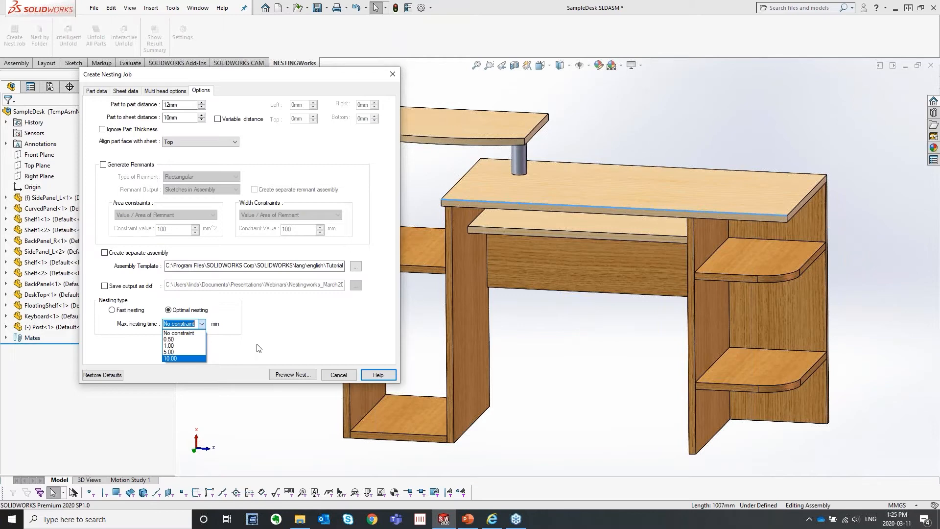
pyautogui.click(198, 334)
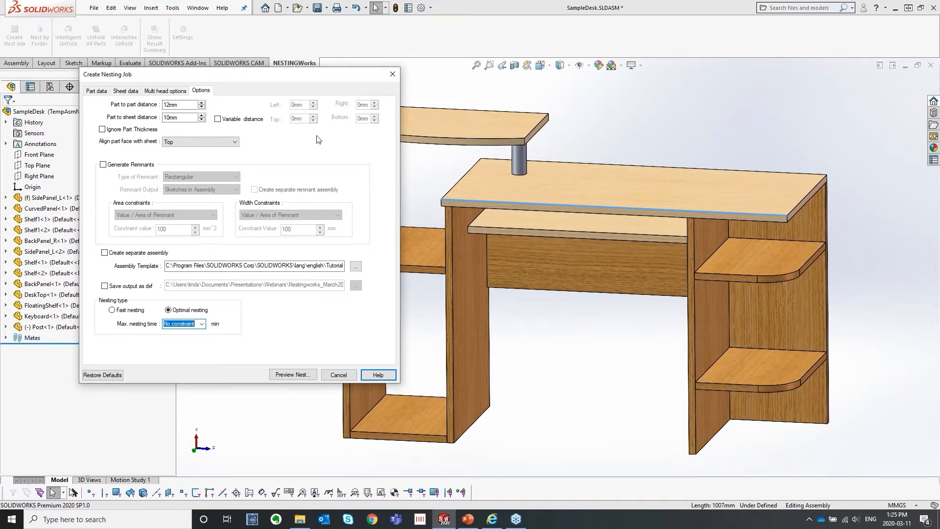
pyautogui.click(94, 92)
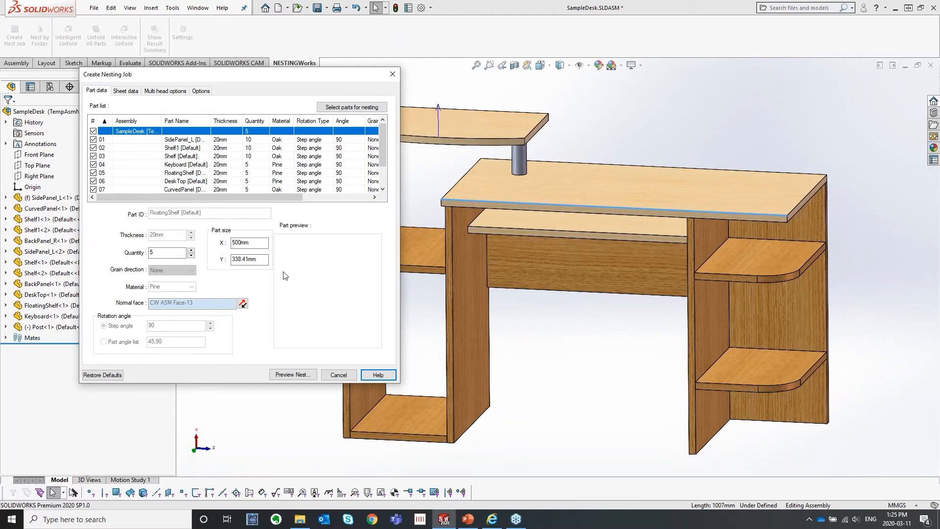
pyautogui.click(200, 91)
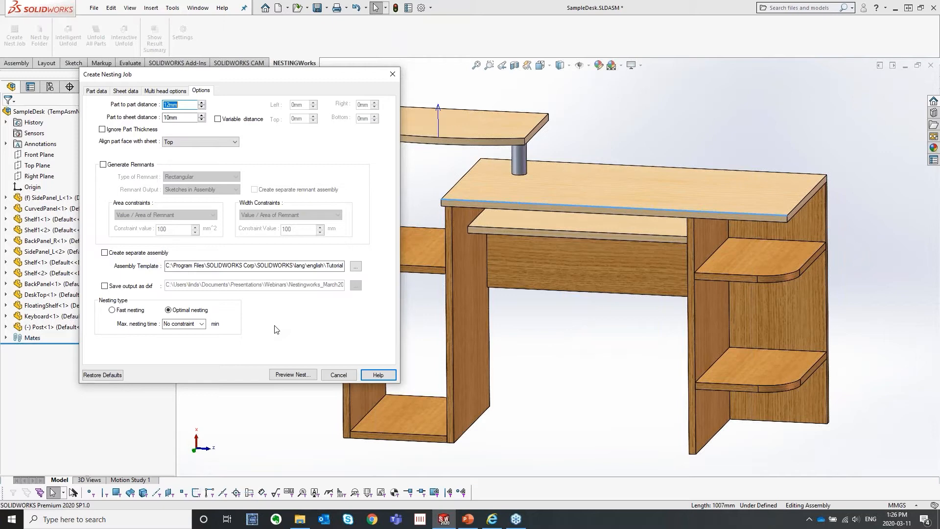
# Set the nesting type to Fast nesting and generate the nest preview.
pyautogui.click(131, 310)
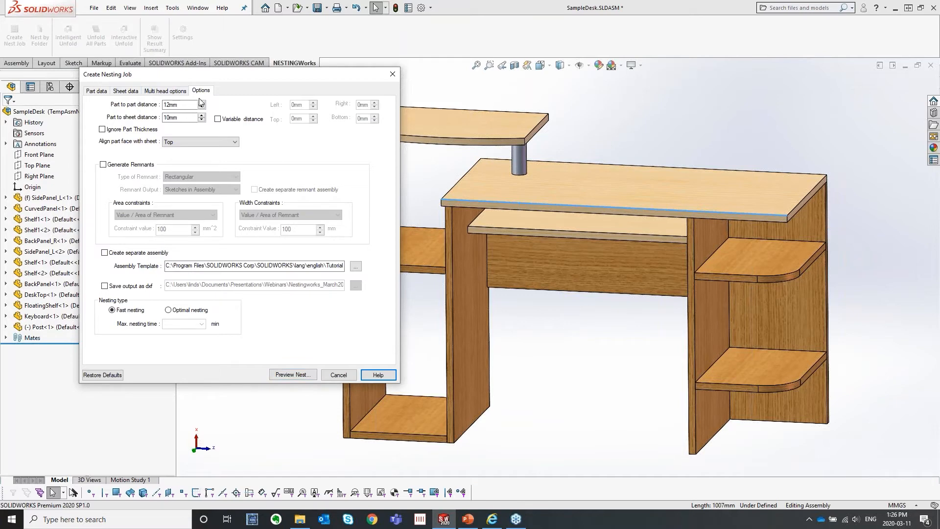
pyautogui.click(300, 374)
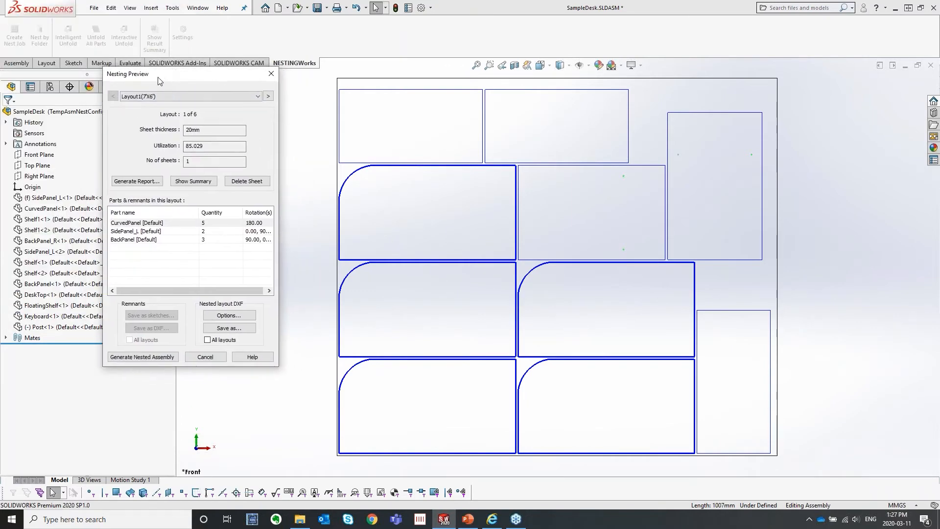
# Examine the nested sheets one after another from Layout2 through Layout5 in the nesting preview.
pyautogui.click(217, 97)
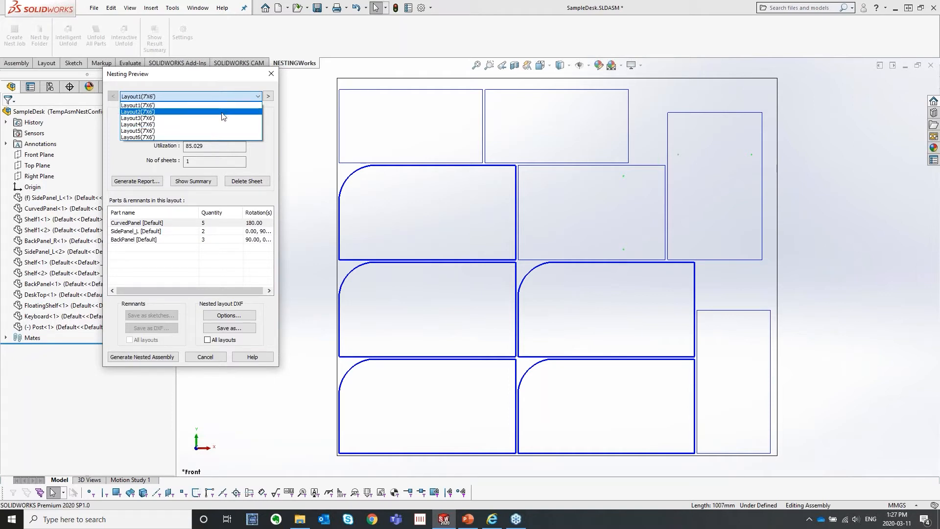
pyautogui.click(223, 116)
pyautogui.click(222, 95)
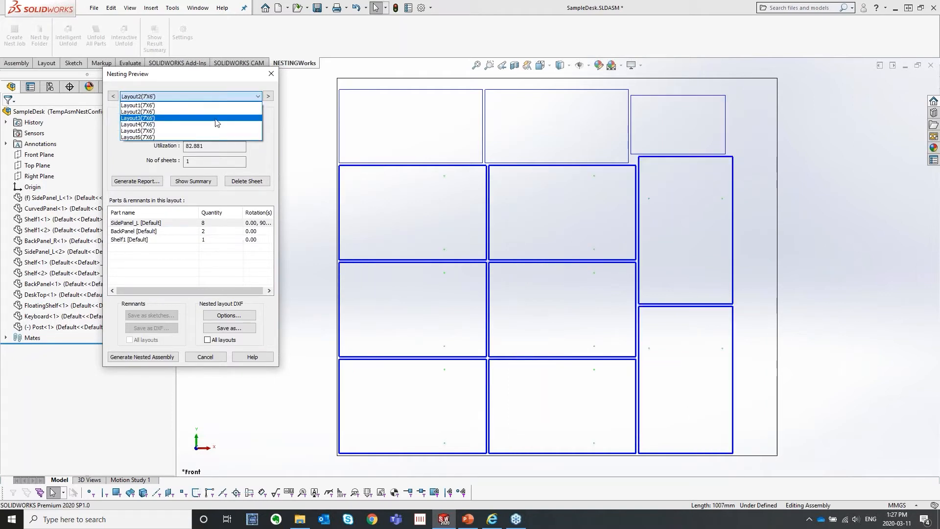
pyautogui.click(217, 118)
pyautogui.click(215, 96)
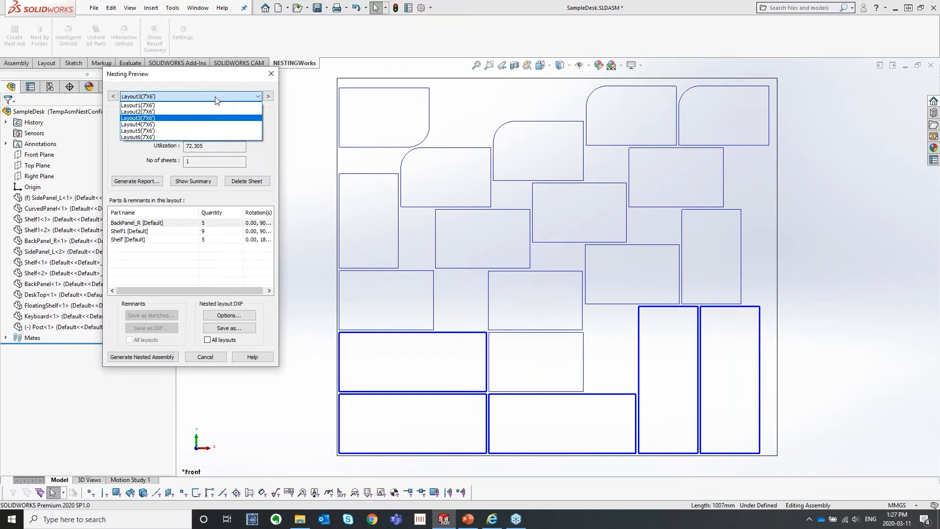
pyautogui.click(214, 124)
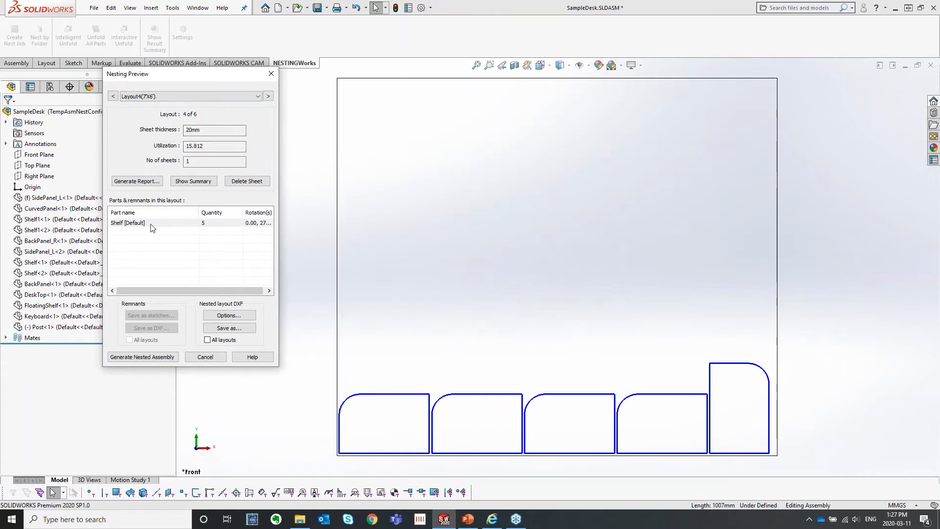
pyautogui.click(180, 97)
pyautogui.click(177, 131)
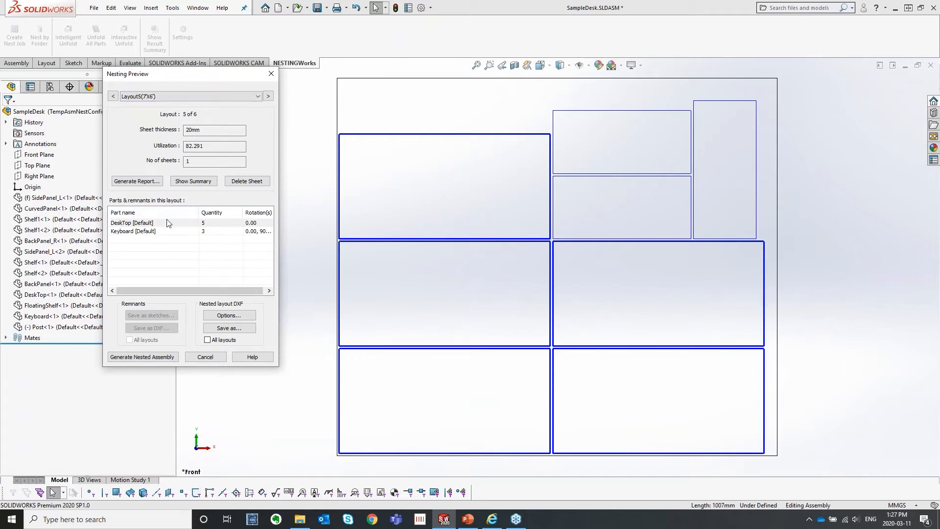
# Highlight the DeskTop and Keyboard parts in turn to see where they are nested on Layout5.
pyautogui.click(127, 224)
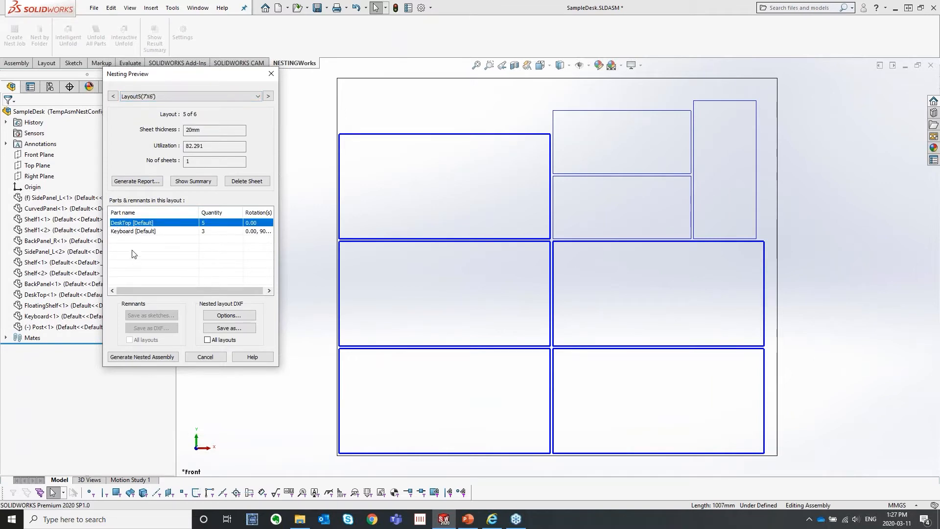
pyautogui.click(122, 233)
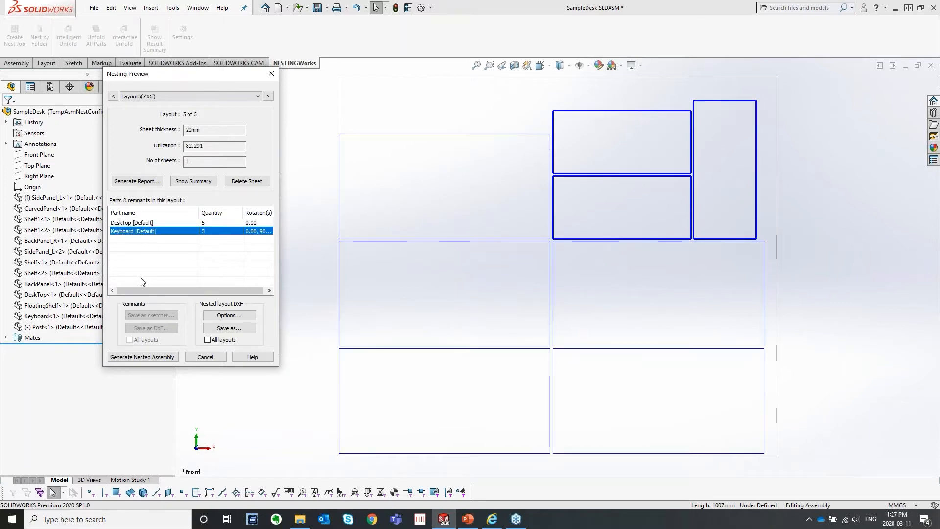
pyautogui.click(144, 225)
pyautogui.click(142, 232)
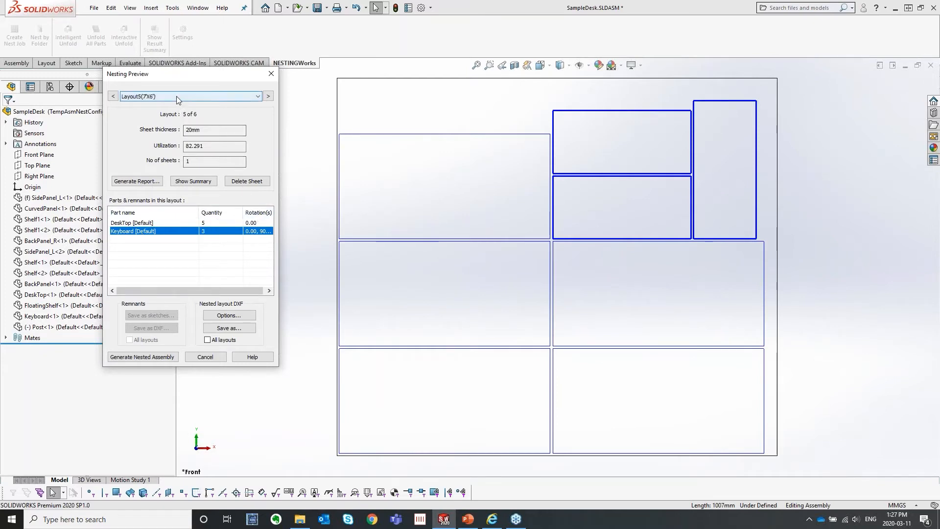
# Generate the SampleDesk.xml nesting report with View on save and Create PDF report enabled, checking the Nestingworks_March2020 folder before saving.
pyautogui.click(137, 181)
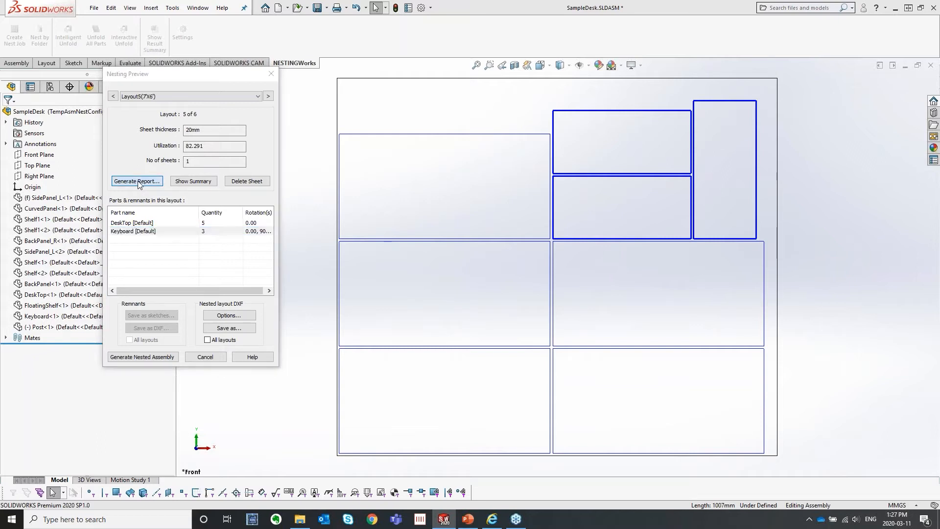
pyautogui.moveTo(272, 109); pyautogui.dragTo(468, 85)
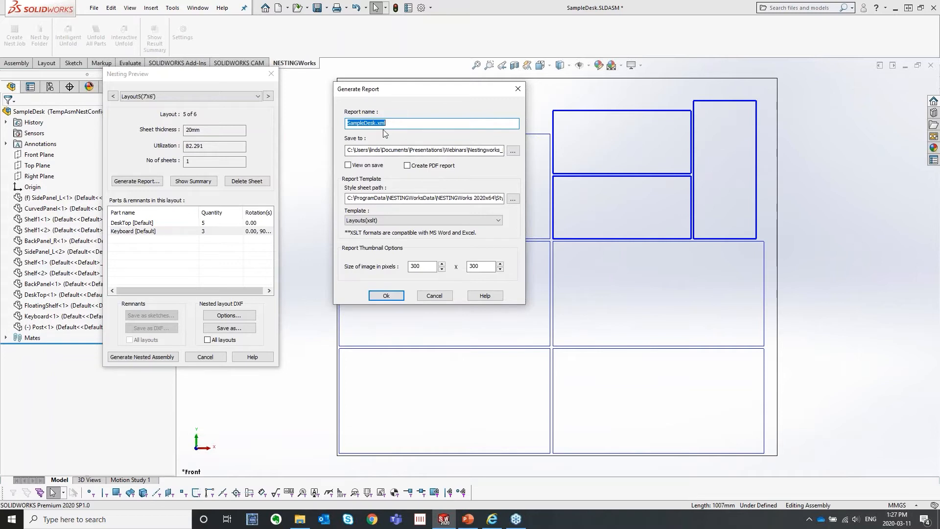
pyautogui.click(350, 166)
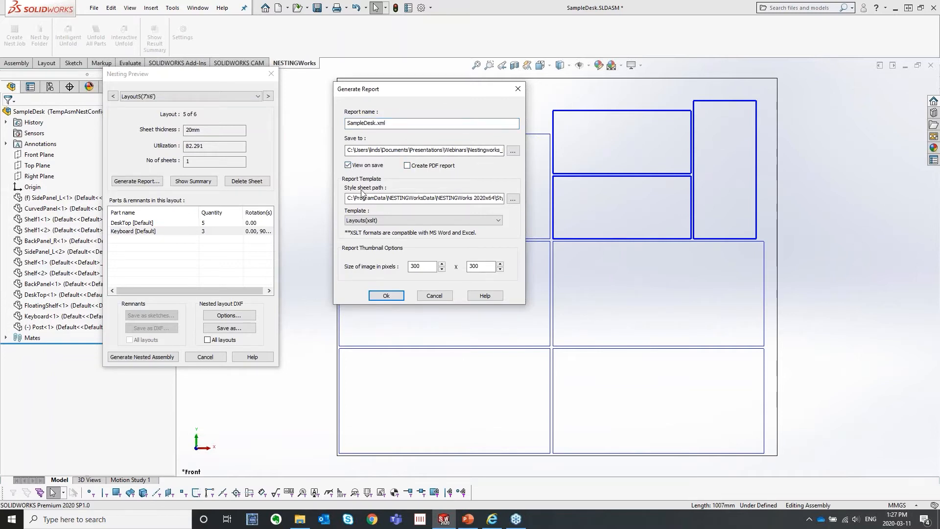
pyautogui.click(408, 166)
pyautogui.click(300, 520)
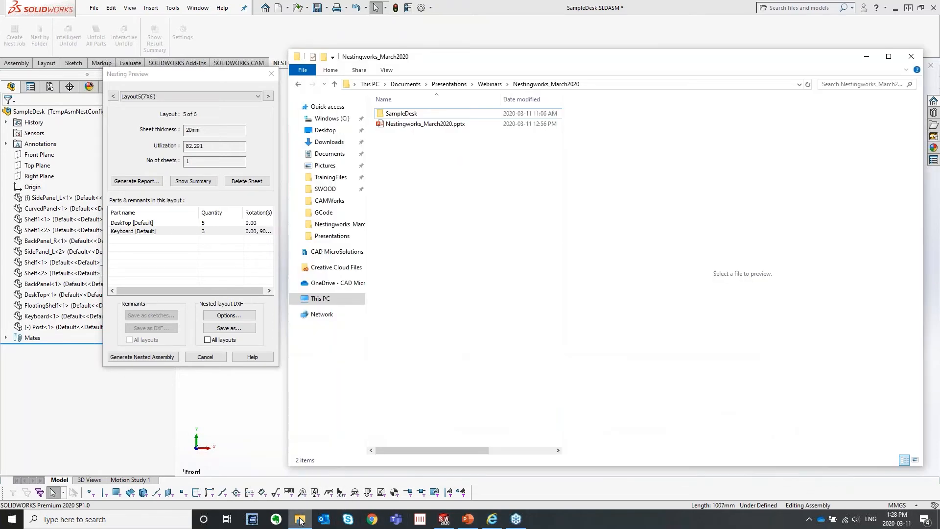
pyautogui.click(398, 114)
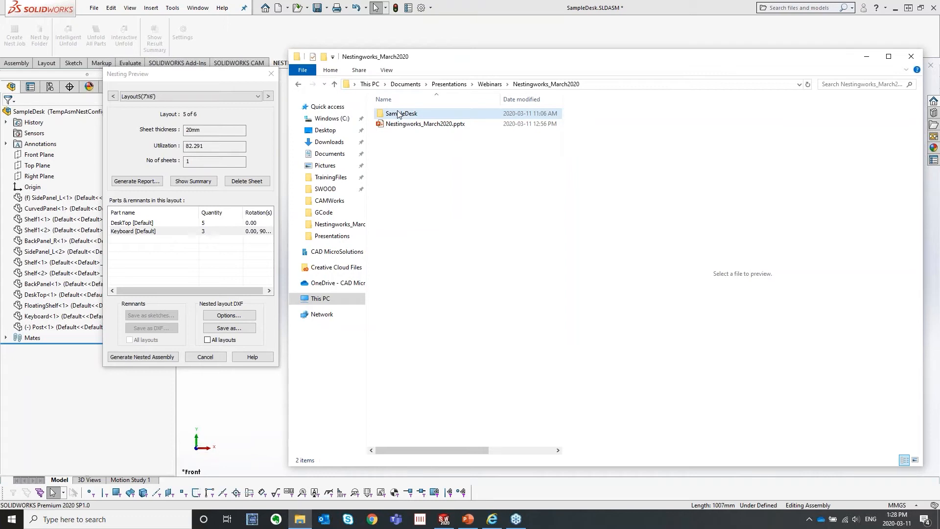
pyautogui.click(859, 56)
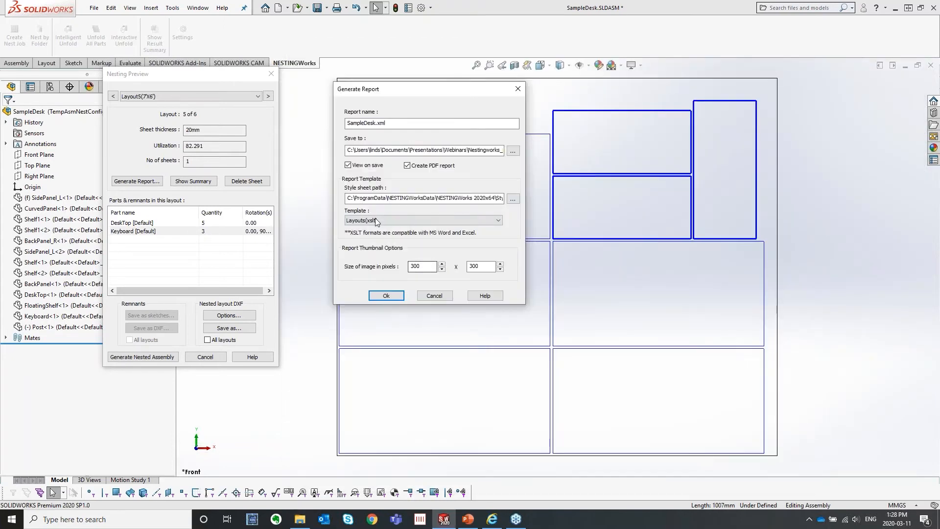
pyautogui.click(386, 296)
pyautogui.click(499, 296)
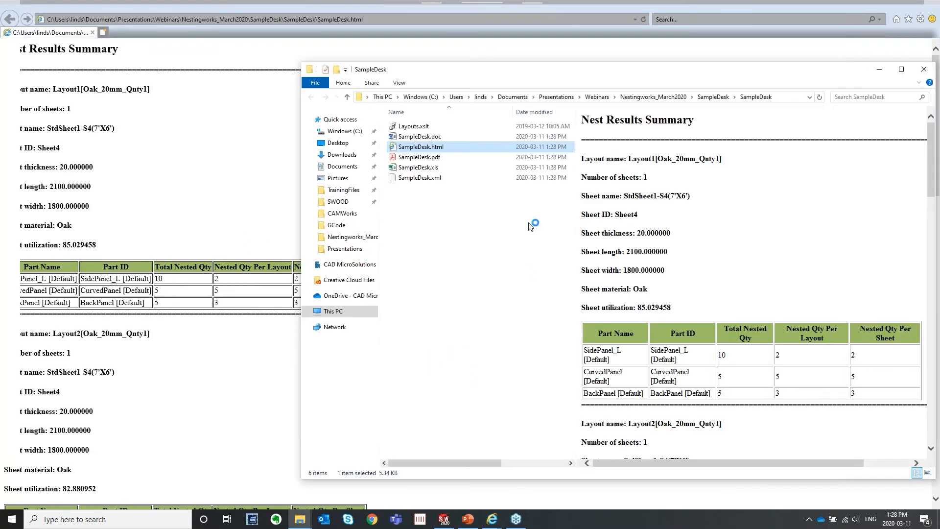
# Open SampleDesk.pdf from the report folder, read it through to the last page, and close the PDF, folder and HTML report.
pyautogui.moveTo(473, 71); pyautogui.dragTo(363, 38)
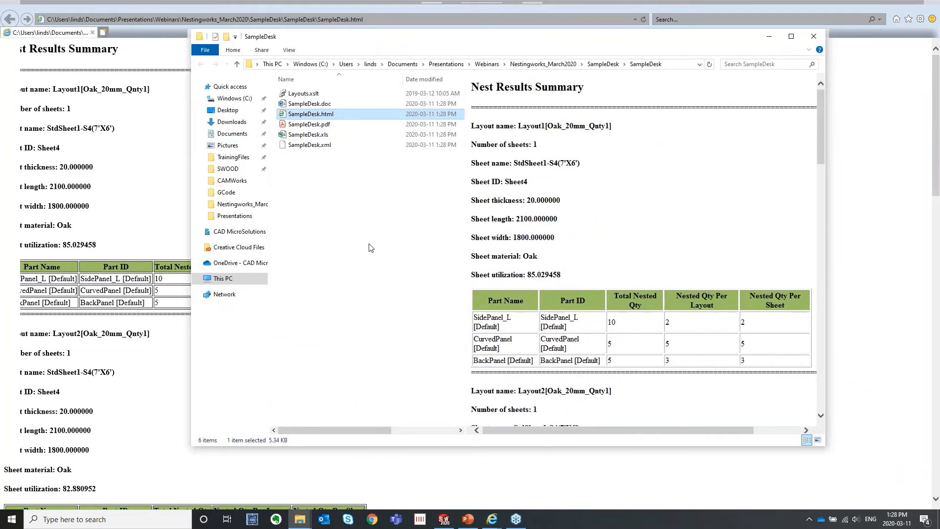
pyautogui.click(321, 124)
pyautogui.doubleClick(320, 125)
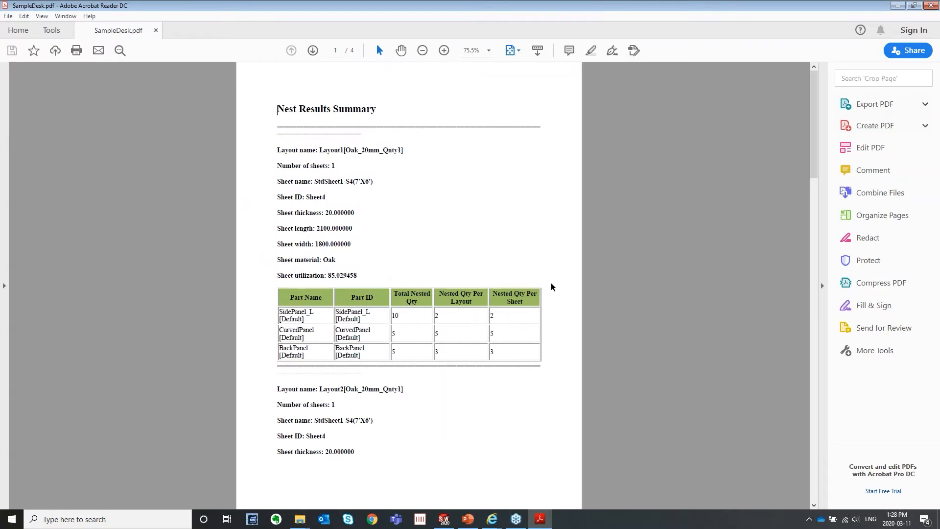
pyautogui.scroll(-8, 551, 286)
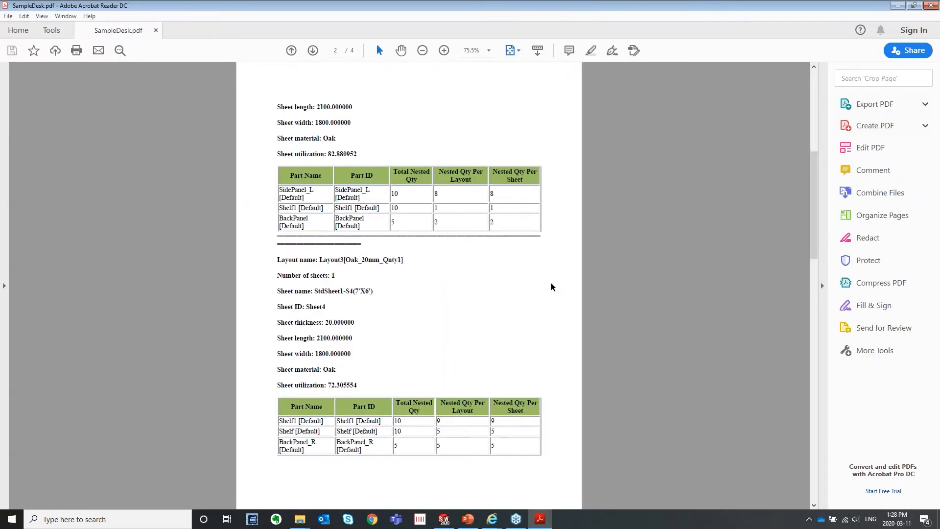
pyautogui.scroll(-8, 551, 286)
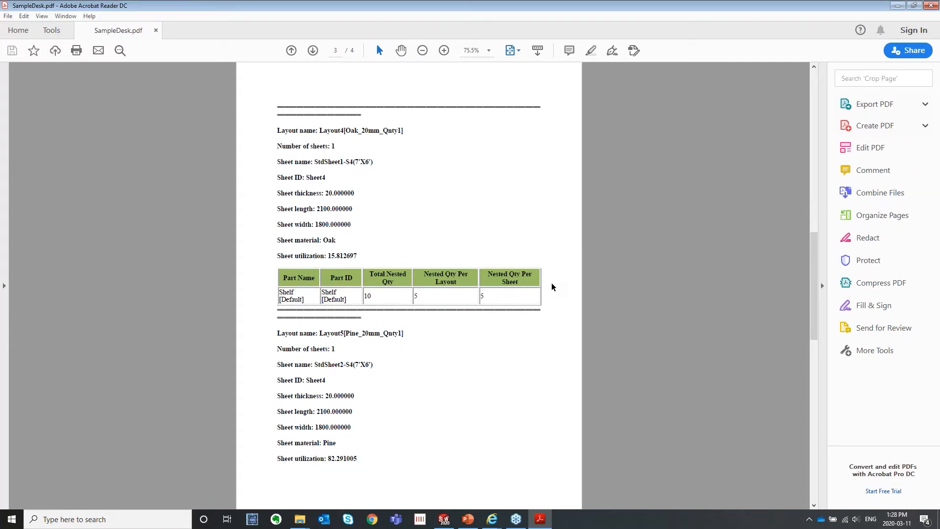
pyautogui.scroll(-8, 552, 287)
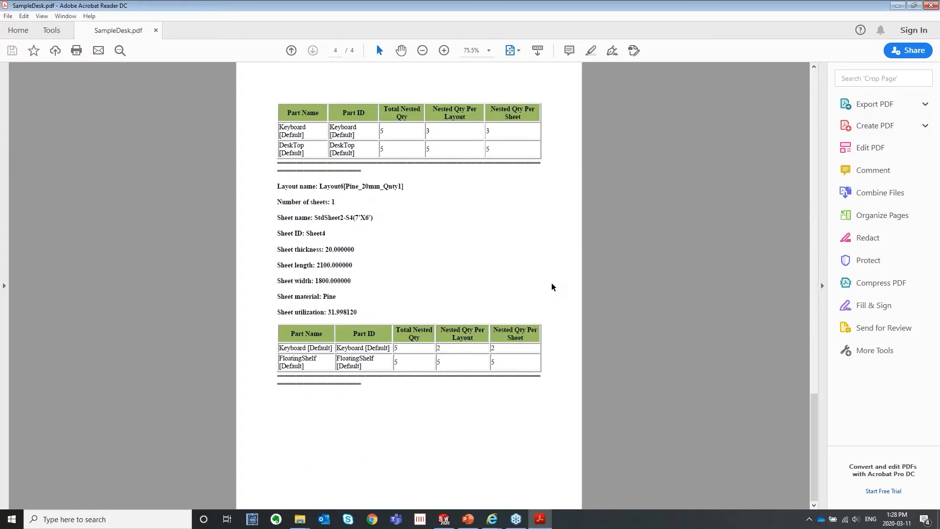
pyautogui.click(931, 5)
pyautogui.click(814, 36)
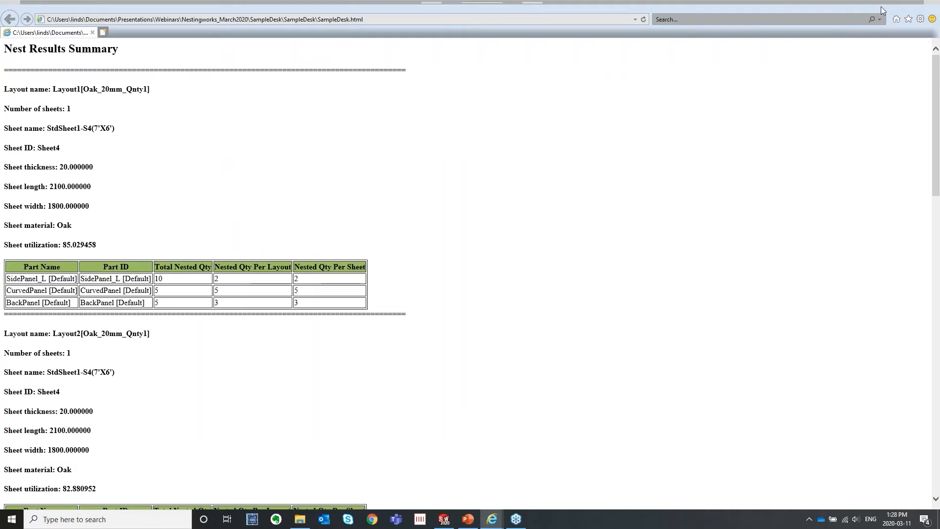
pyautogui.click(92, 33)
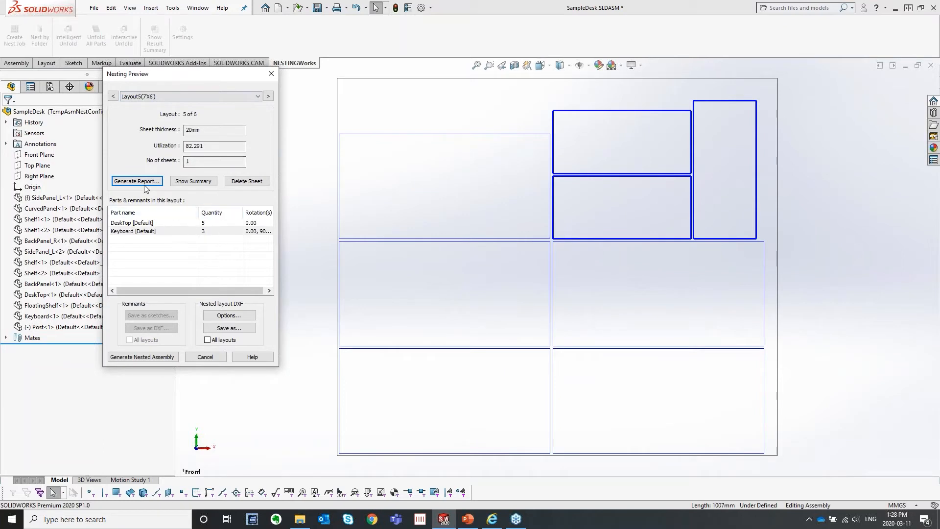
# Show the text results summary for Layout5 and move its window clear of the nesting preview.
pyautogui.click(189, 182)
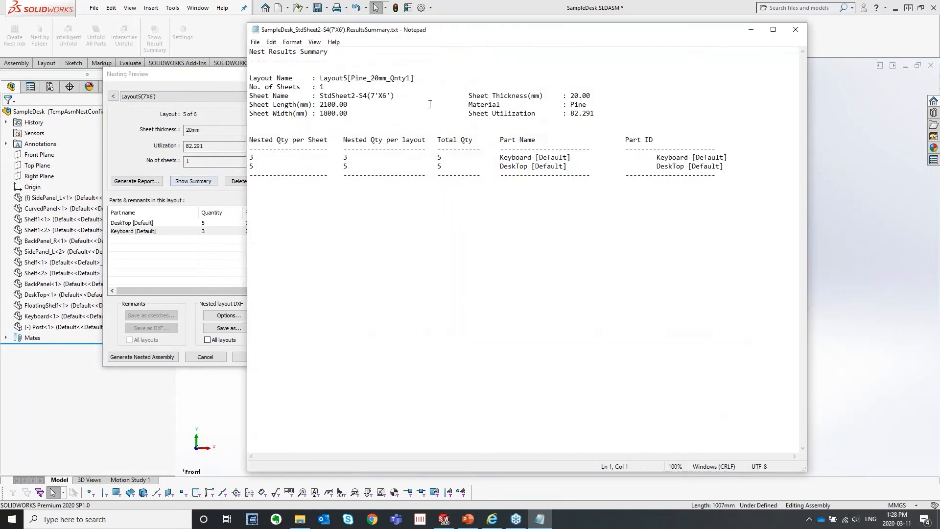
pyautogui.moveTo(447, 34); pyautogui.dragTo(524, 43)
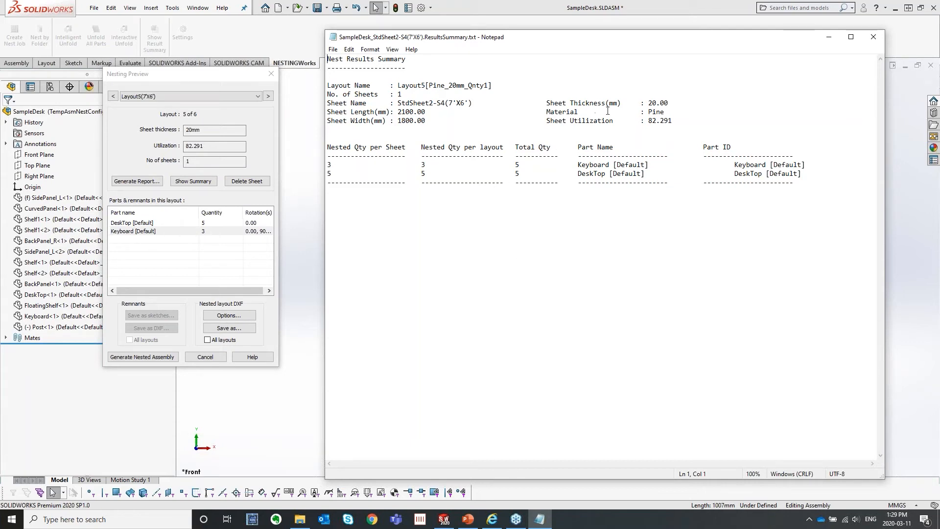
# Close the Layout5 text summary and review the nested-layout DXF output options for layer names, colors and line types, cancelling without changes.
pyautogui.doubleClick(651, 121)
pyautogui.click(874, 36)
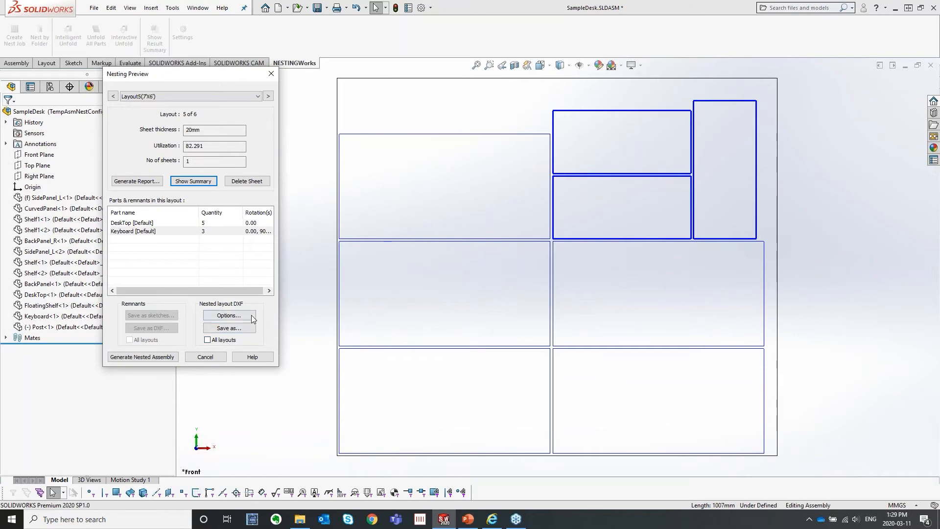
pyautogui.click(234, 316)
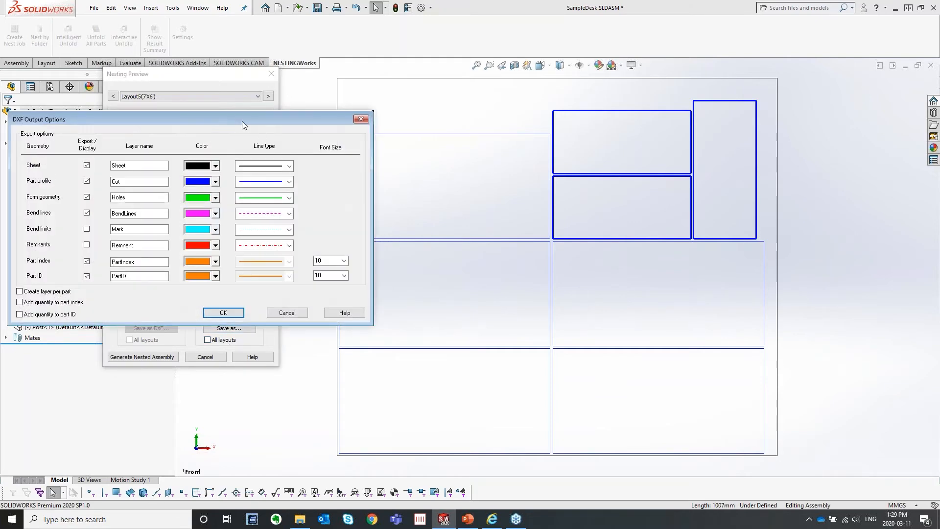
pyautogui.moveTo(242, 122); pyautogui.dragTo(502, 81)
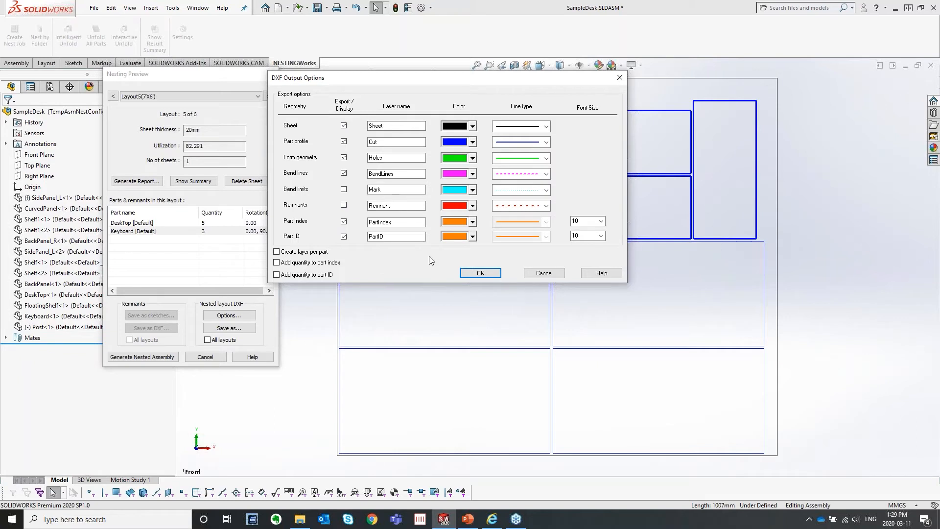
pyautogui.click(537, 129)
pyautogui.click(538, 129)
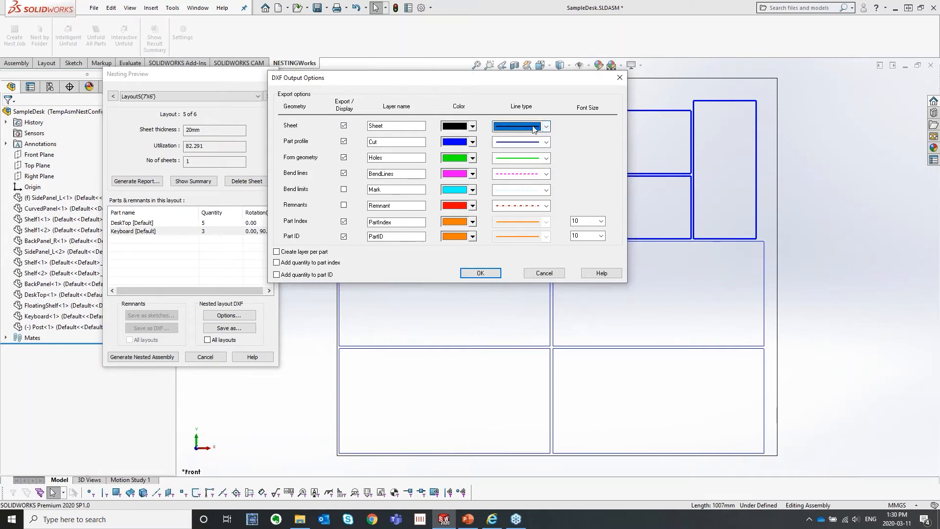
pyautogui.click(542, 273)
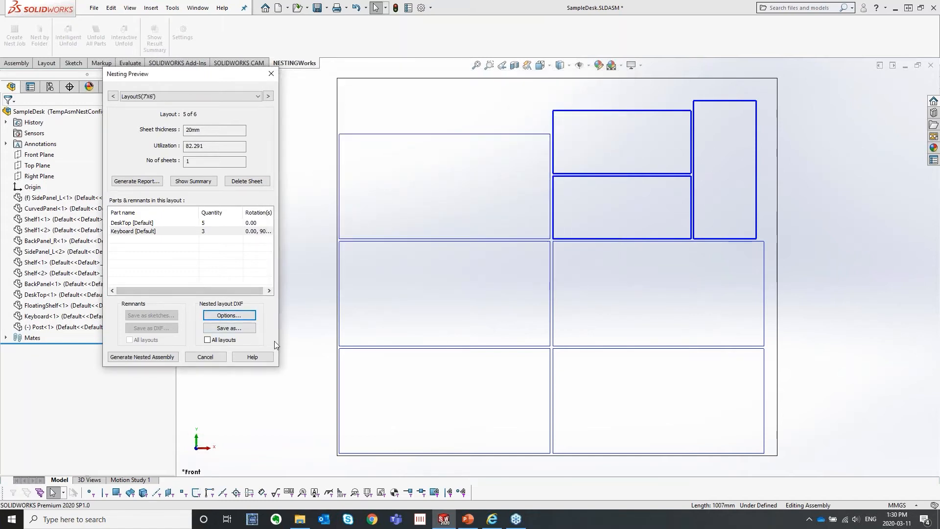
# Generate the nested assembly with All layouts left off for DXF output, and accept adding the nested parts to CAMWorks Part Manager automatically.
pyautogui.click(207, 340)
pyautogui.click(207, 340)
pyautogui.click(144, 357)
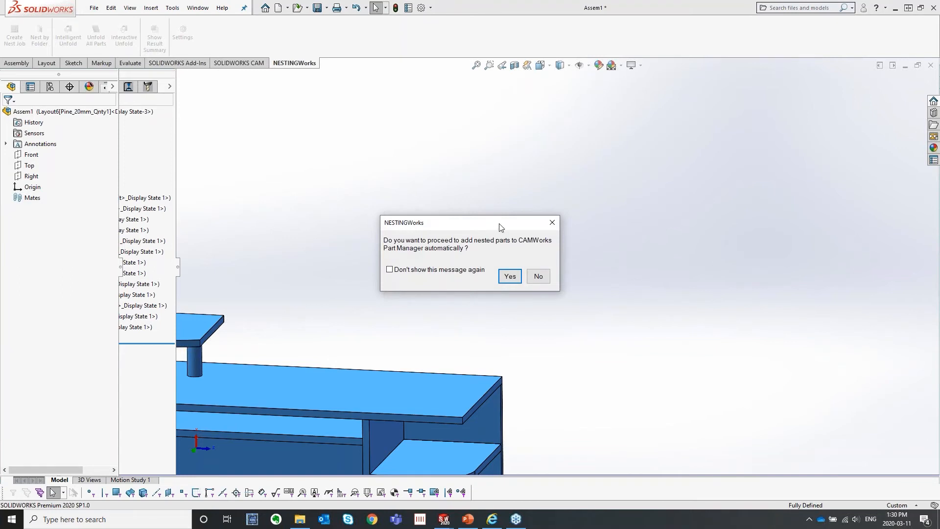
pyautogui.moveTo(499, 224); pyautogui.dragTo(610, 166)
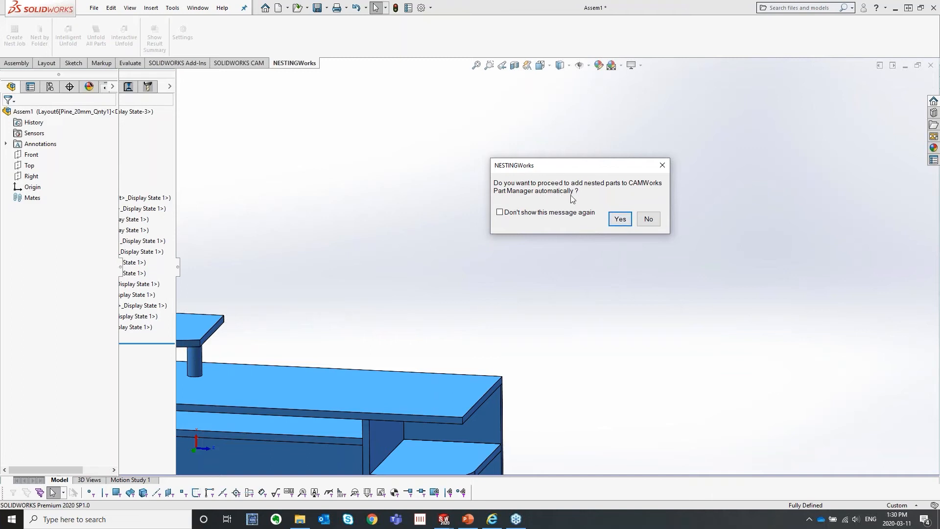
pyautogui.click(620, 220)
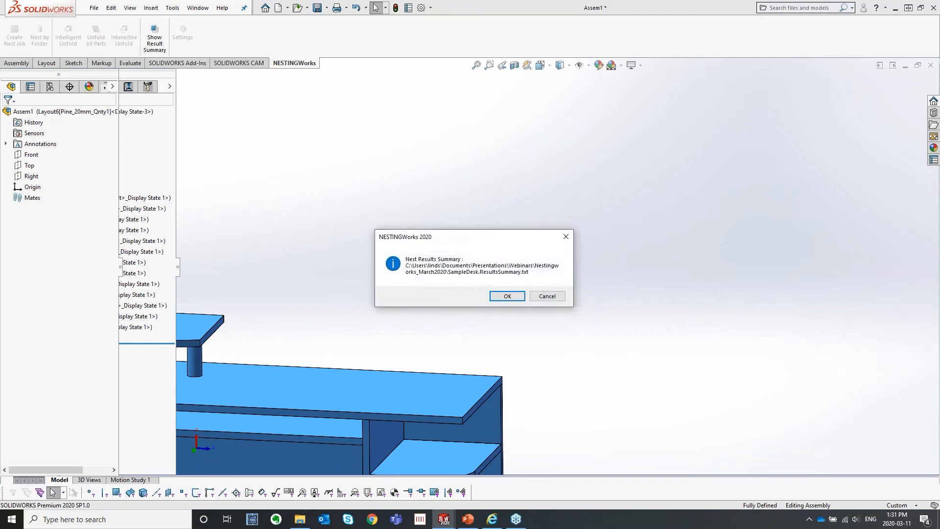
# Open SampleDesk.ResultsSummary.txt and examine the nested sheet count, part instances, overall utilization and nested versus desired part quantities.
pyautogui.moveTo(490, 237); pyautogui.dragTo(513, 183)
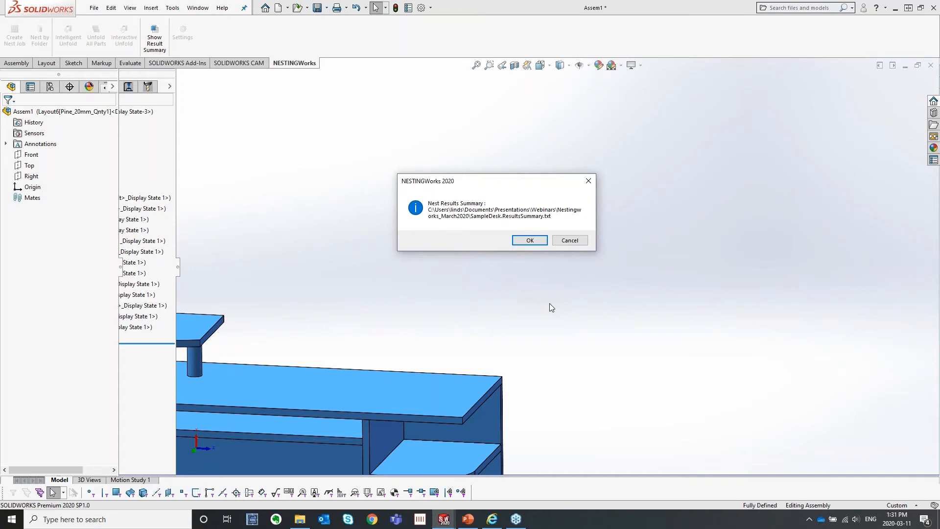
pyautogui.click(533, 244)
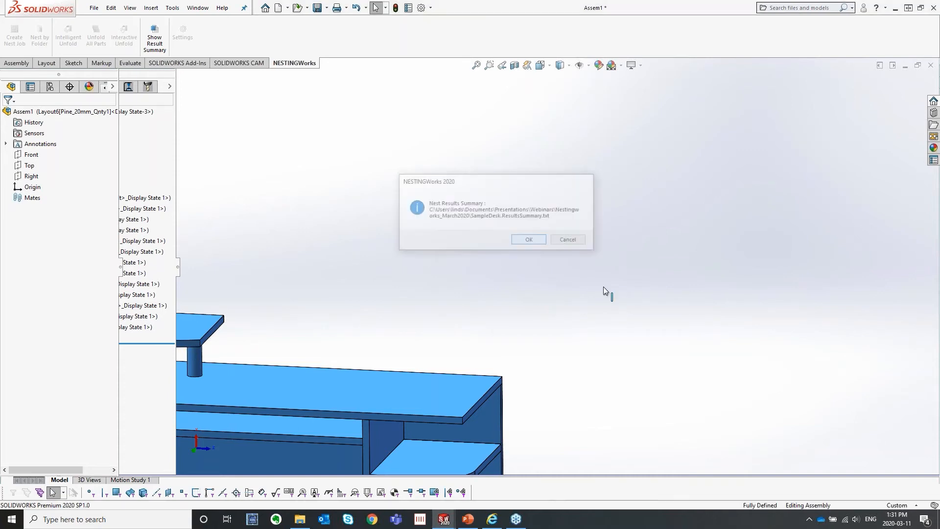
pyautogui.moveTo(467, 39); pyautogui.dragTo(395, 32)
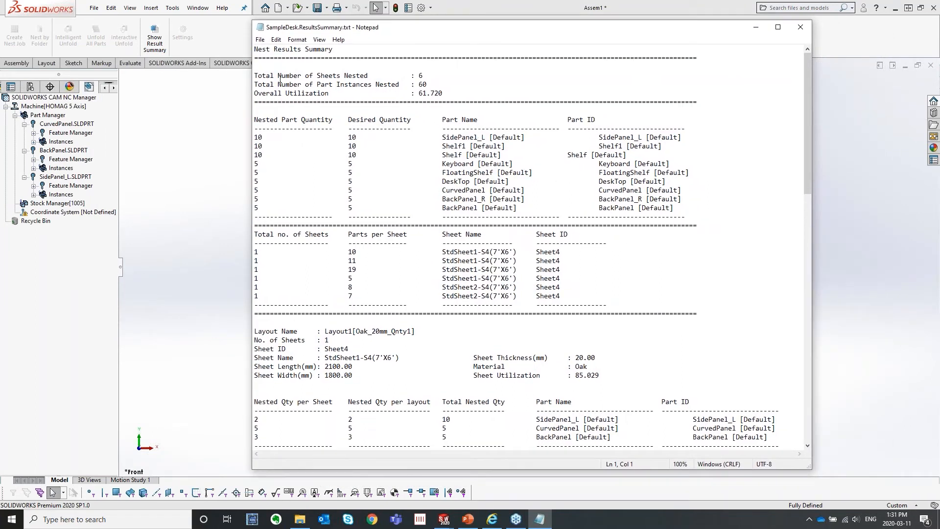
pyautogui.moveTo(424, 75); pyautogui.dragTo(415, 76)
pyautogui.click(434, 84)
pyautogui.moveTo(433, 84); pyautogui.dragTo(418, 83)
pyautogui.moveTo(448, 93); pyautogui.dragTo(418, 95)
pyautogui.click(375, 137)
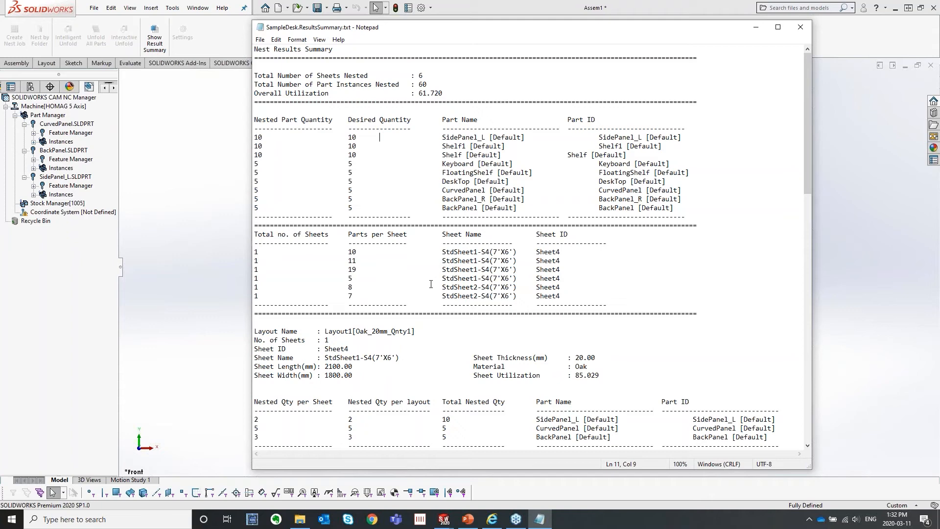
# Read the per-layout sections of the results summary and close it, checking that it can be reopened from the nested assembly.
pyautogui.scroll(-10, 431, 284)
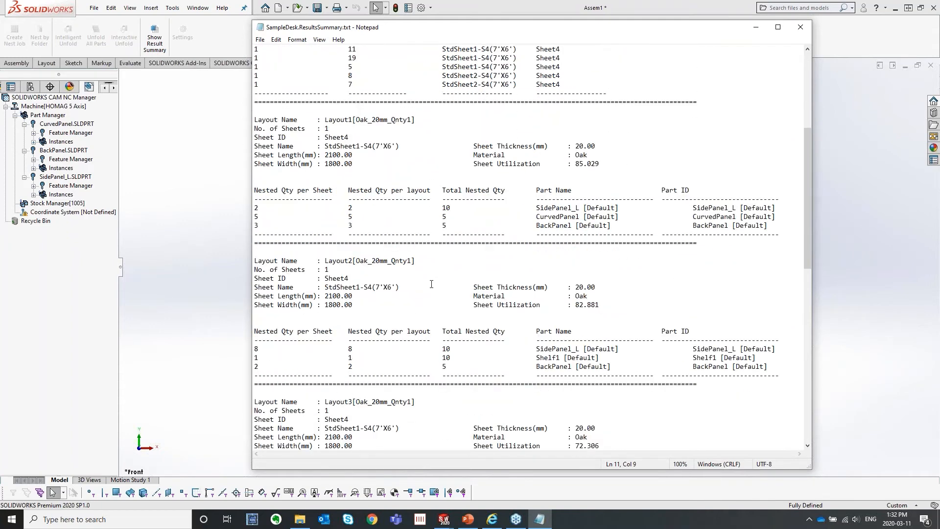
pyautogui.scroll(-5, 432, 284)
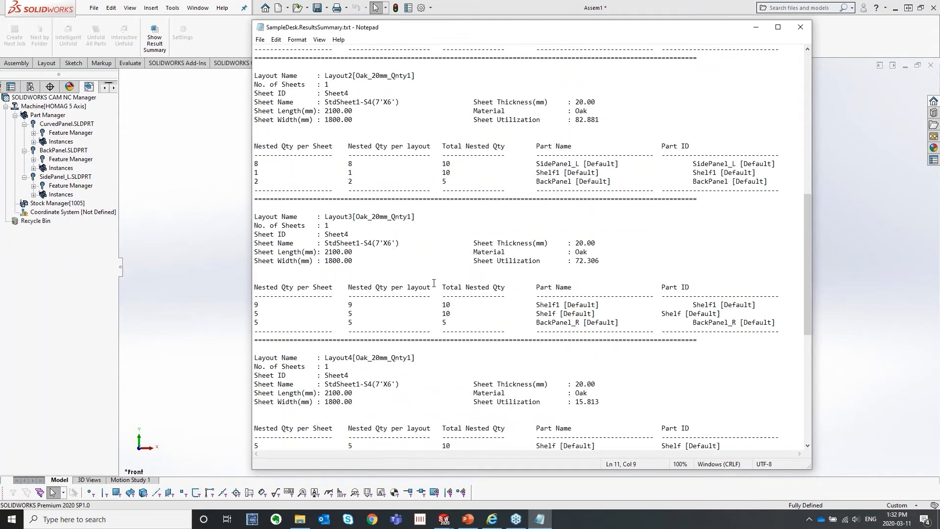
pyautogui.doubleClick(327, 226)
pyautogui.click(389, 261)
pyautogui.click(801, 26)
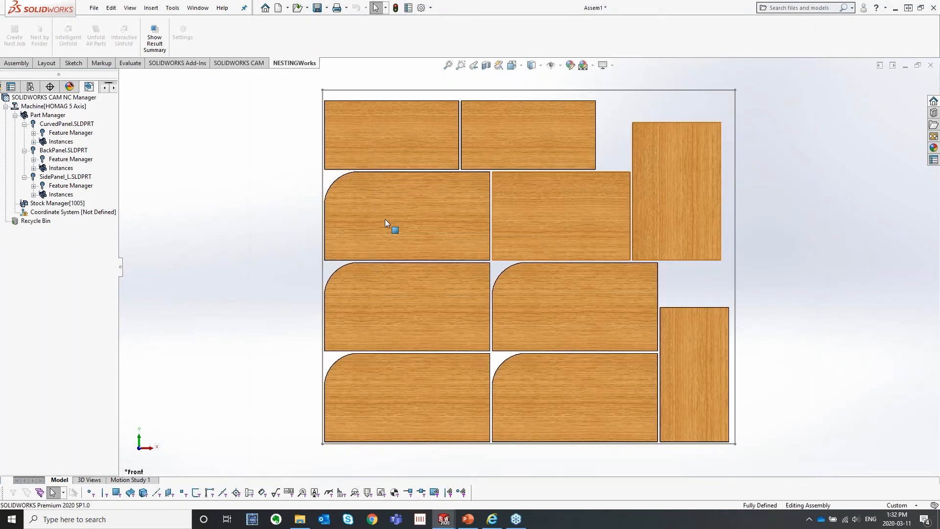
pyautogui.click(154, 39)
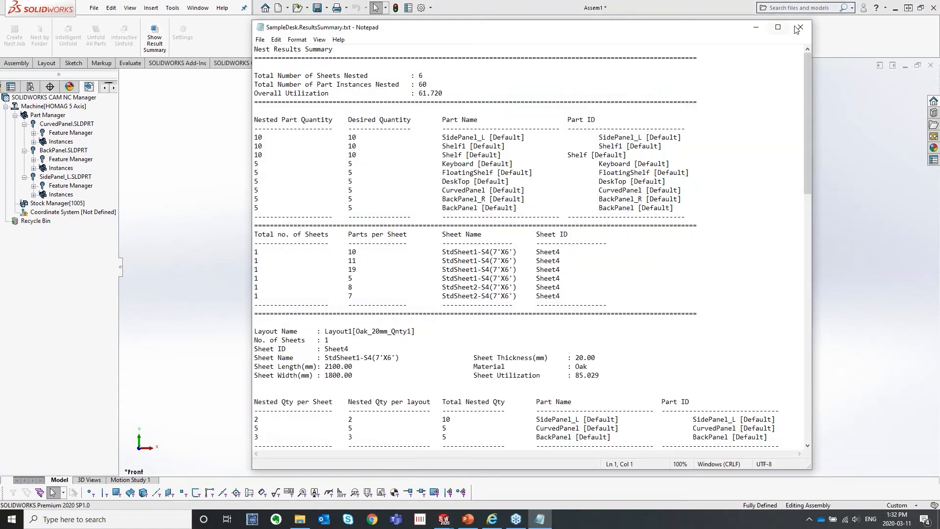
pyautogui.click(801, 28)
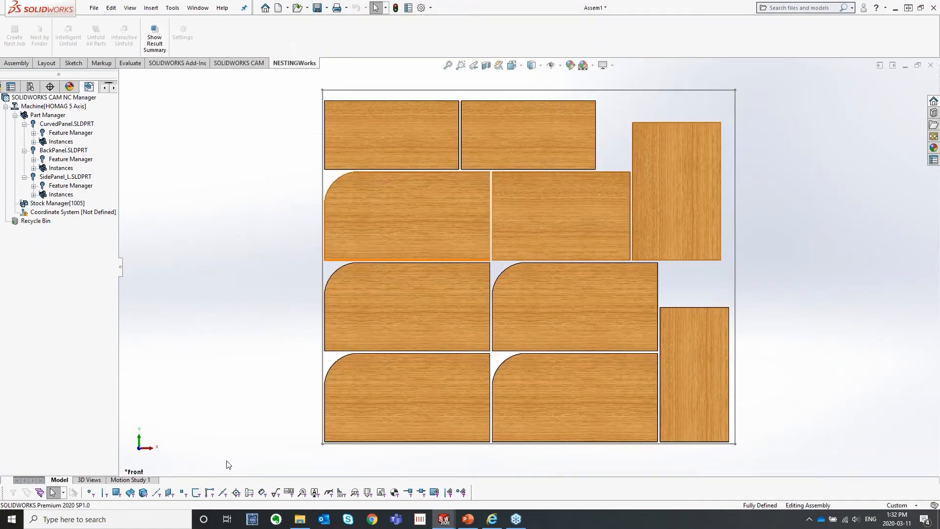
# Browse the Nestingworks_March2020 folder to examine the saved results summary and the report files in the nested SampleDesk subfolders.
pyautogui.click(301, 519)
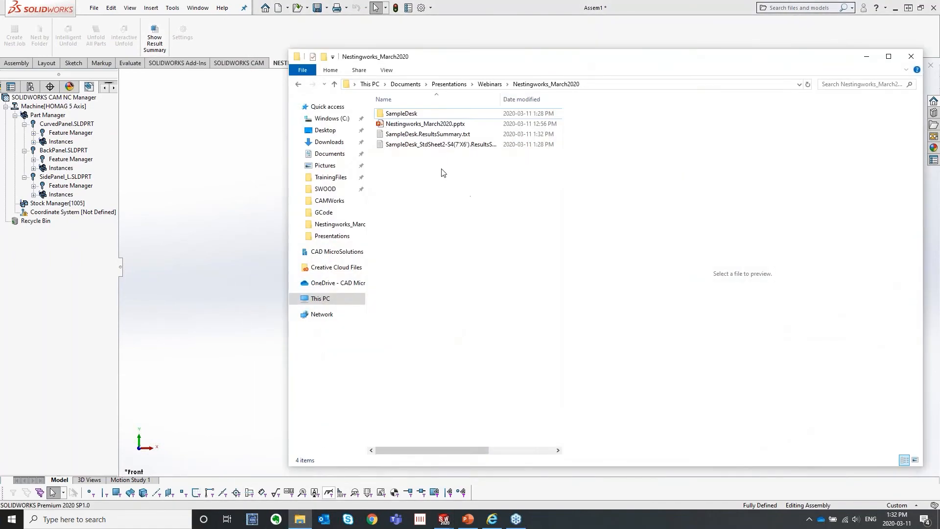
pyautogui.click(411, 137)
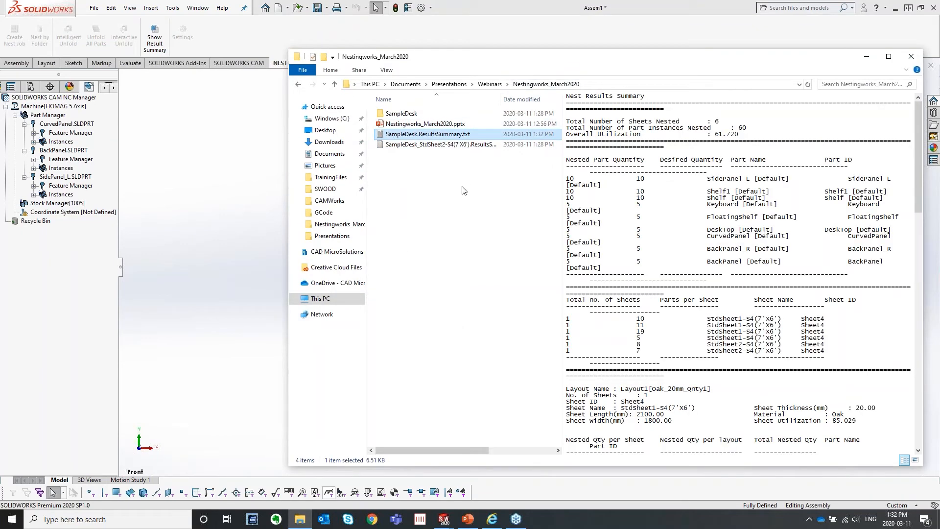
pyautogui.doubleClick(401, 114)
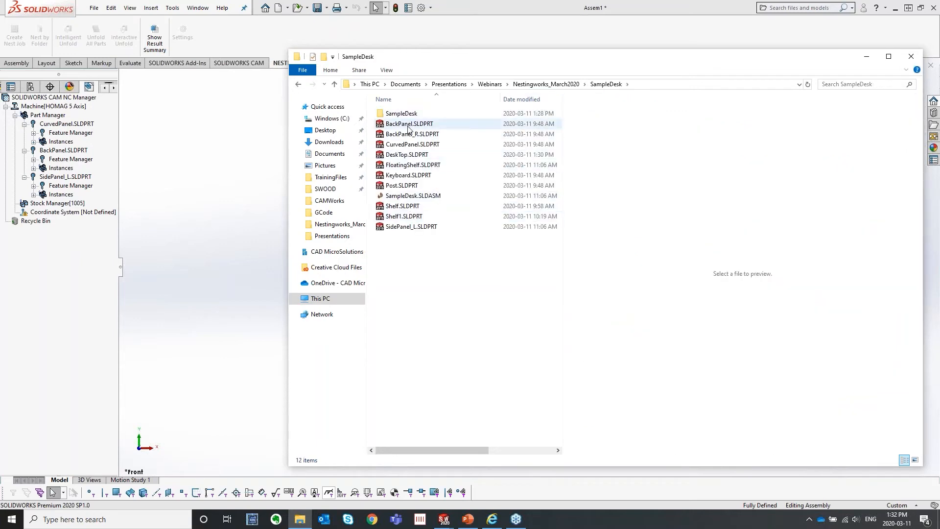
pyautogui.click(572, 84)
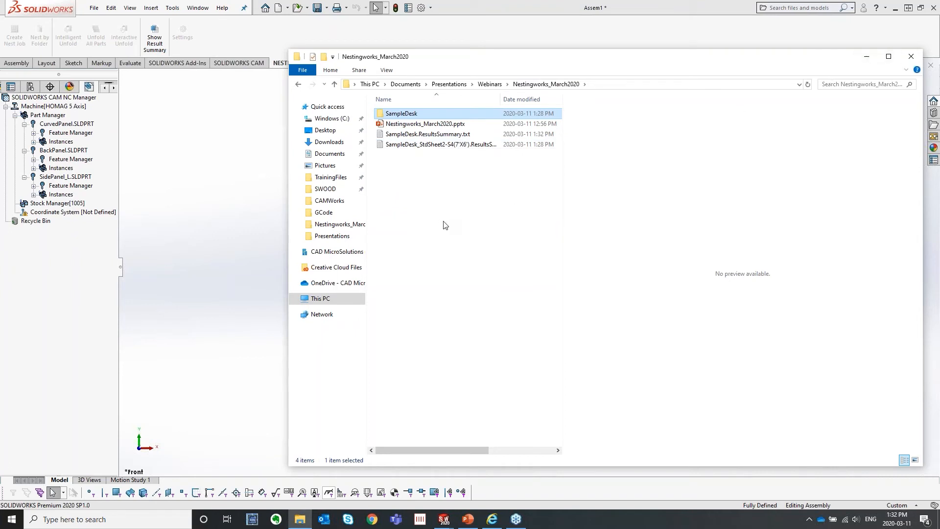
pyautogui.doubleClick(405, 115)
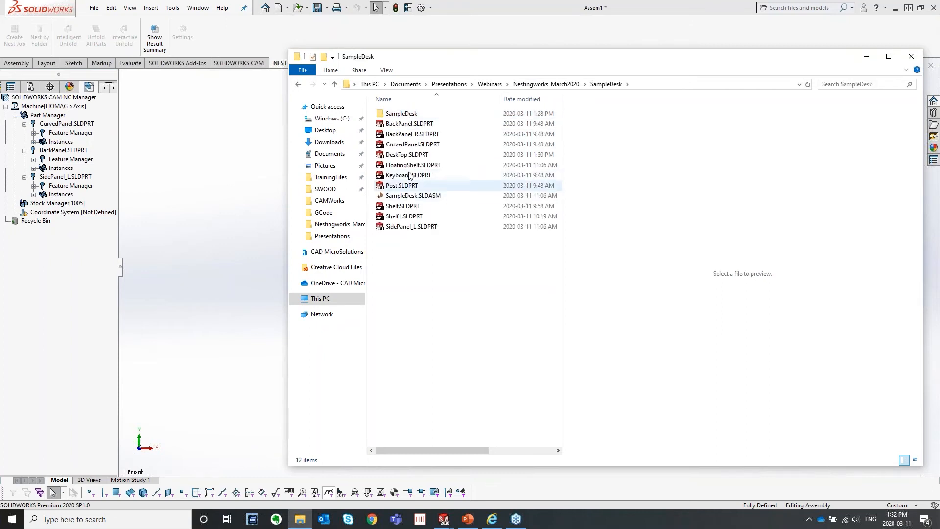
pyautogui.doubleClick(399, 115)
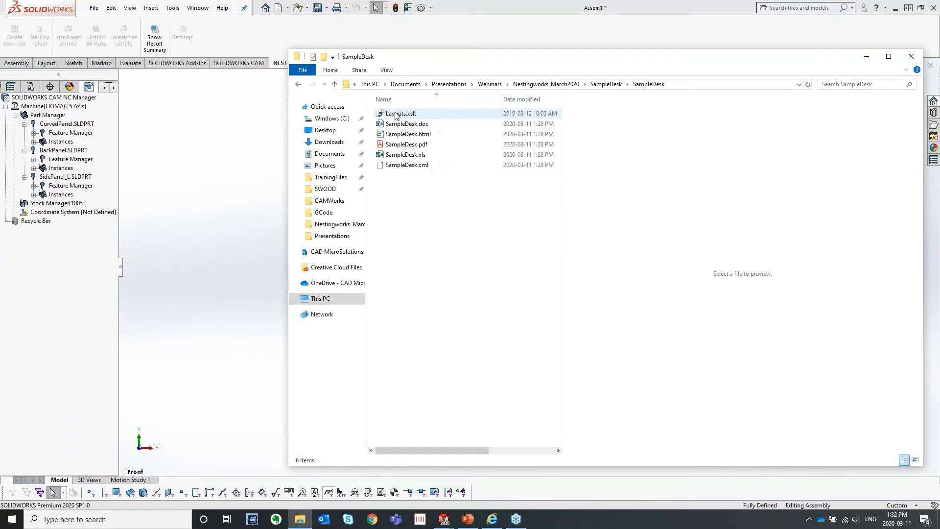
pyautogui.click(610, 84)
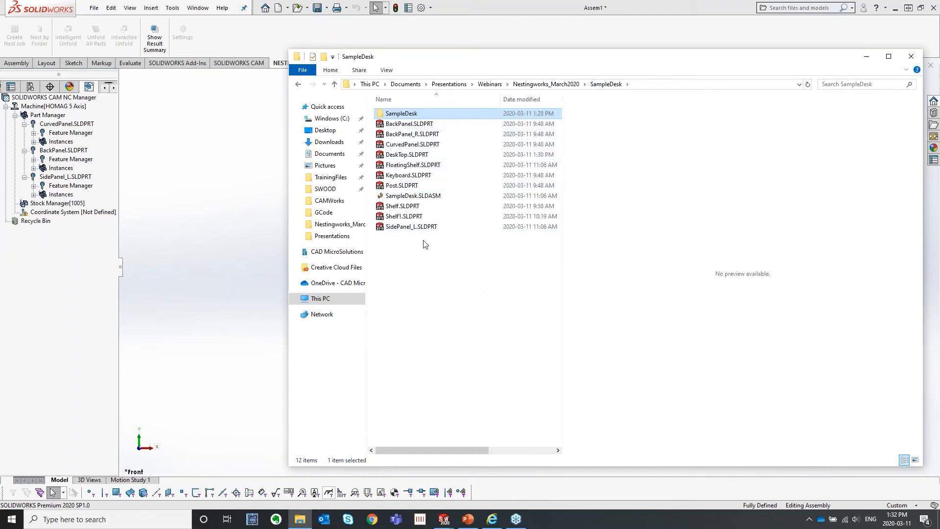
pyautogui.click(543, 85)
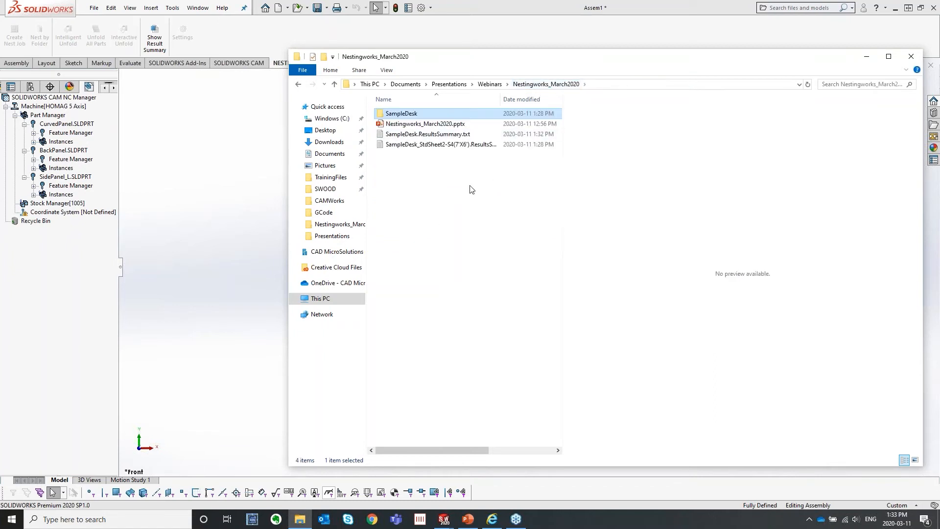
pyautogui.click(867, 57)
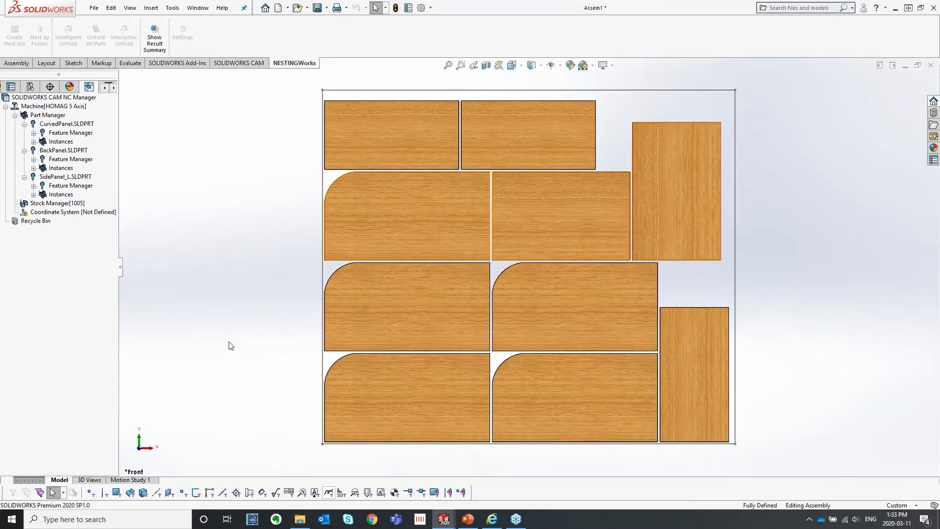
# Widen the tree area and display the nested assembly's feature tree.
pyautogui.moveTo(121, 273); pyautogui.dragTo(151, 269)
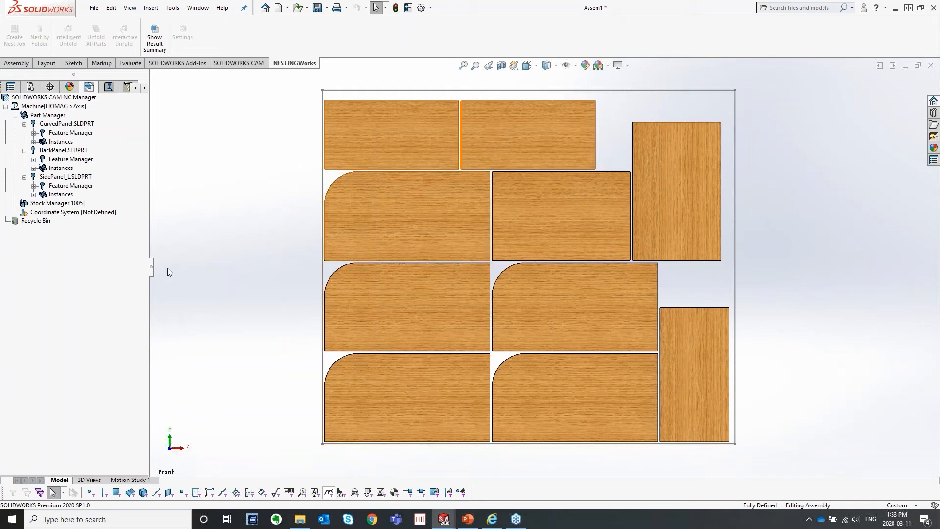
pyautogui.moveTo(152, 267); pyautogui.dragTo(161, 265)
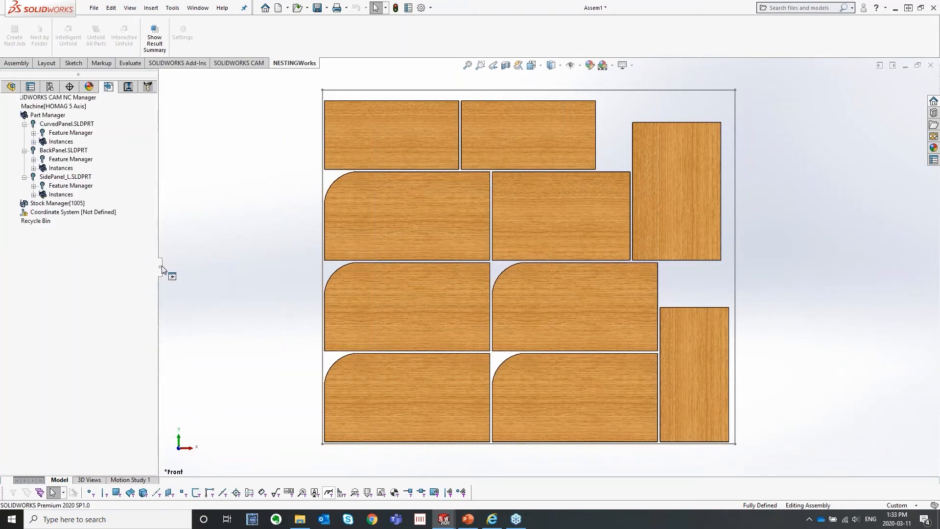
pyautogui.click(11, 87)
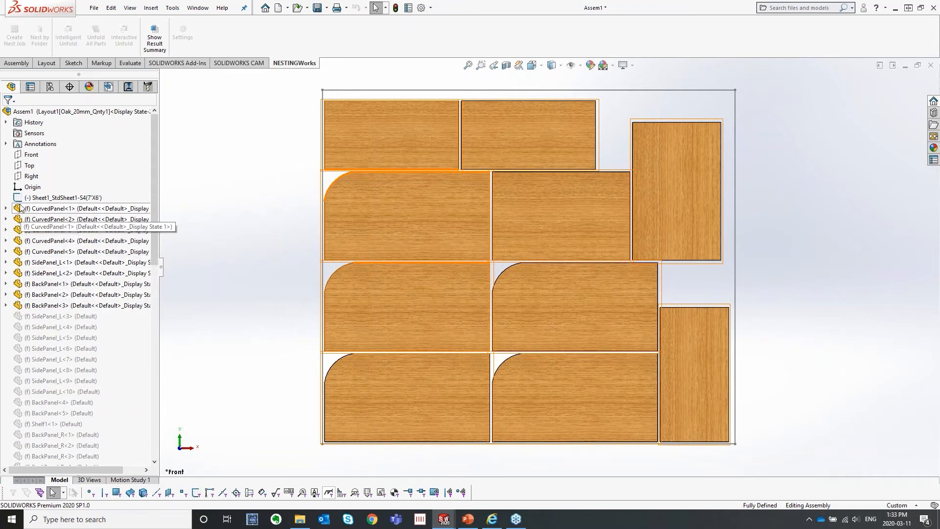
# Inspect BackPanel<2> and its Float options without applying any, and highlight the Sheet1_StdSheet1-S4(7'X6') sketch in the tree.
pyautogui.click(383, 114)
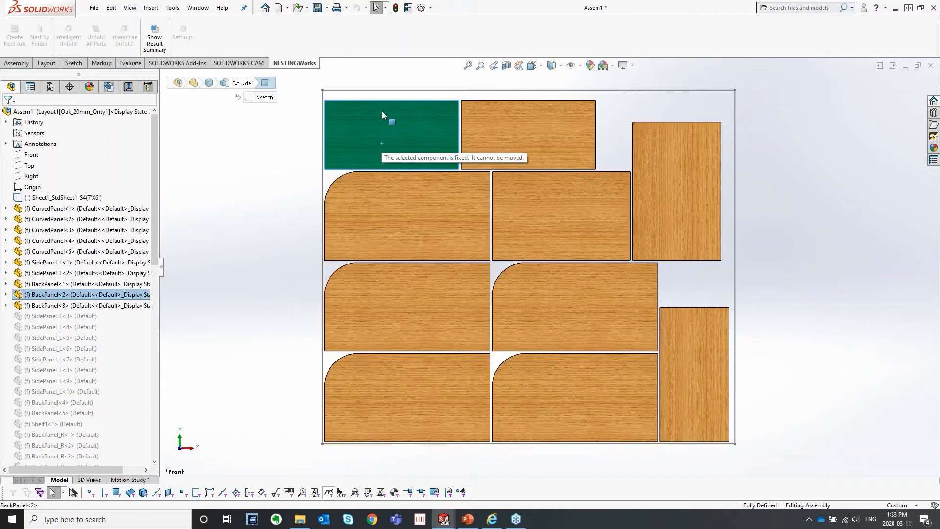
pyautogui.click(264, 156)
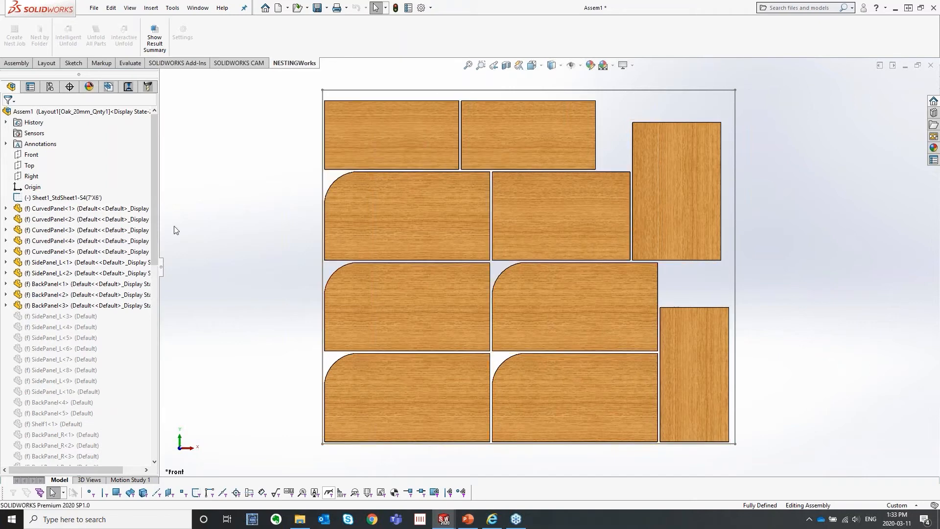
pyautogui.rightClick(58, 296)
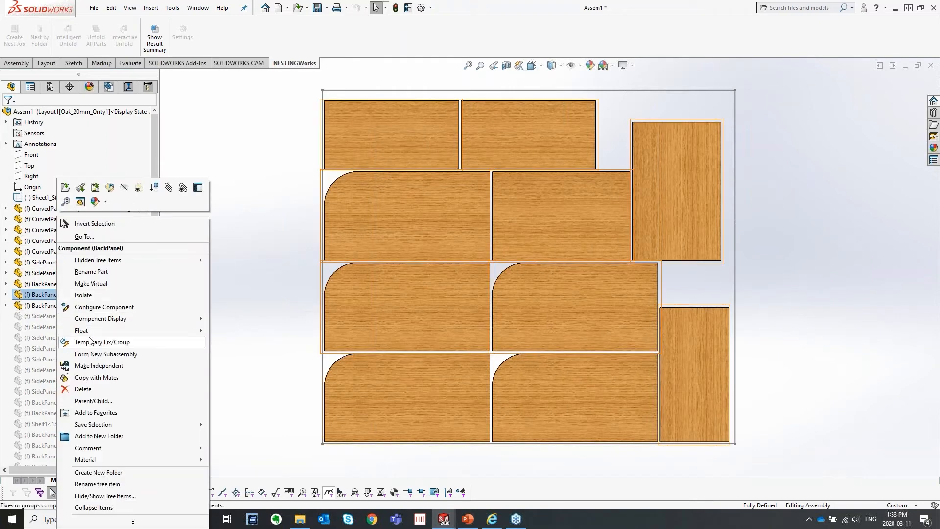
pyautogui.moveTo(141, 333)
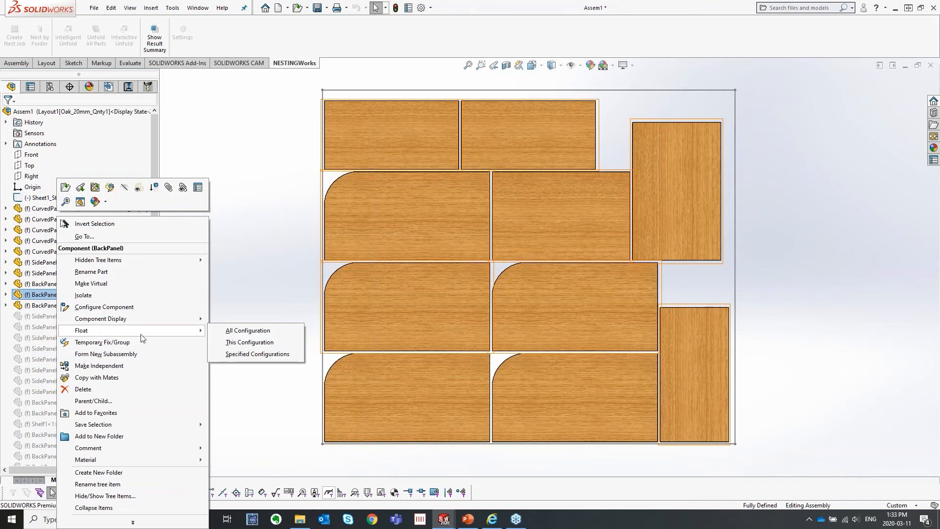
pyautogui.click(281, 228)
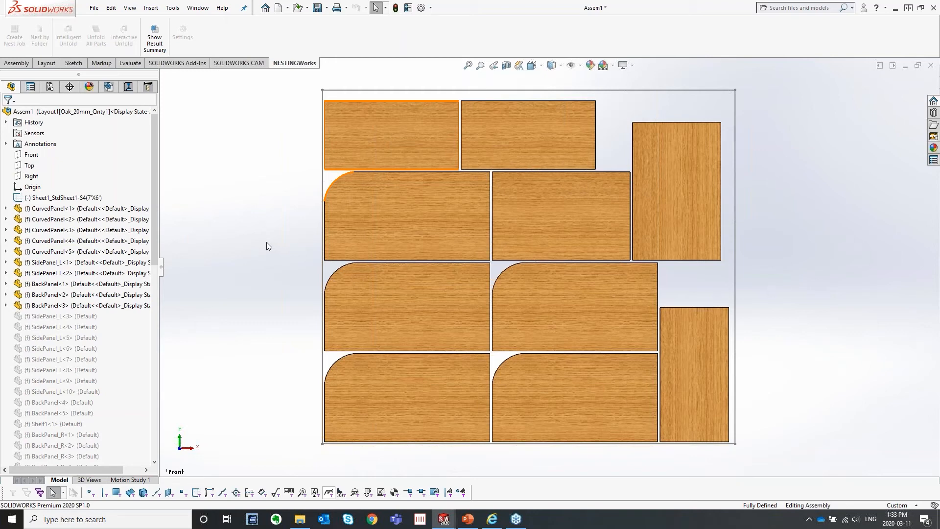
pyautogui.click(46, 198)
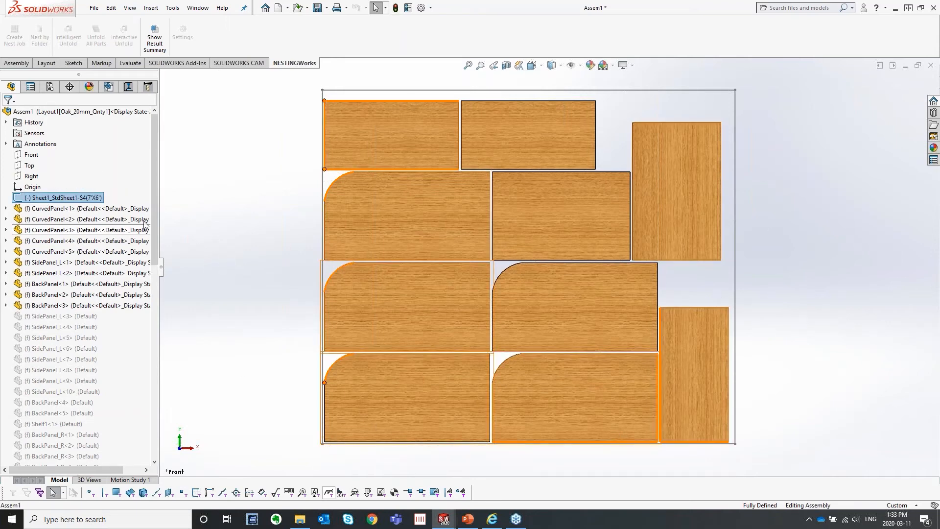
# Clear the sketch selection and examine the suppressed components and remaining sheet sketches in the assembly's feature tree.
pyautogui.click(204, 194)
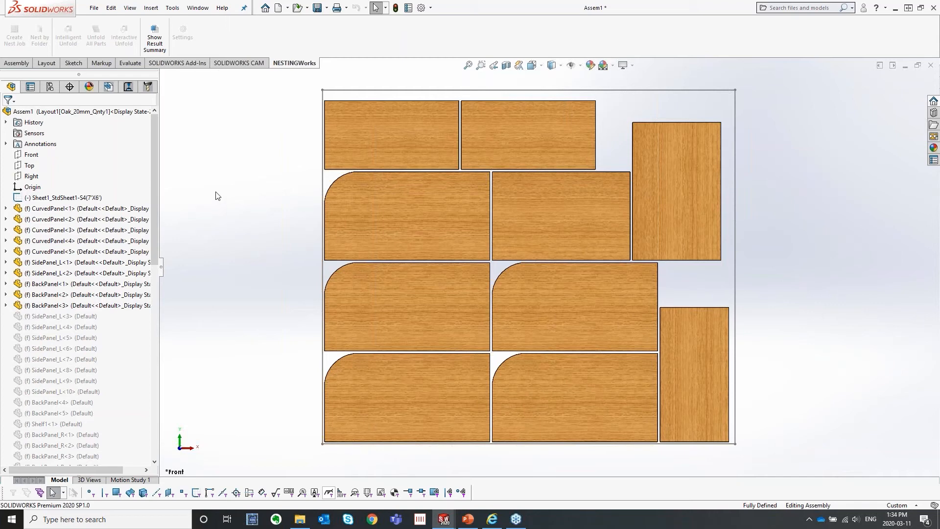
pyautogui.scroll(-2, 61, 368)
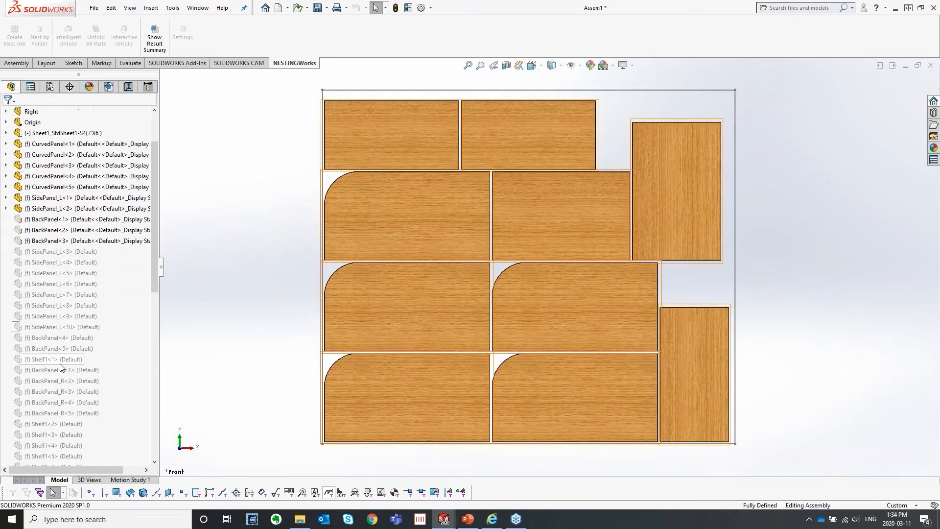
pyautogui.scroll(-3, 61, 367)
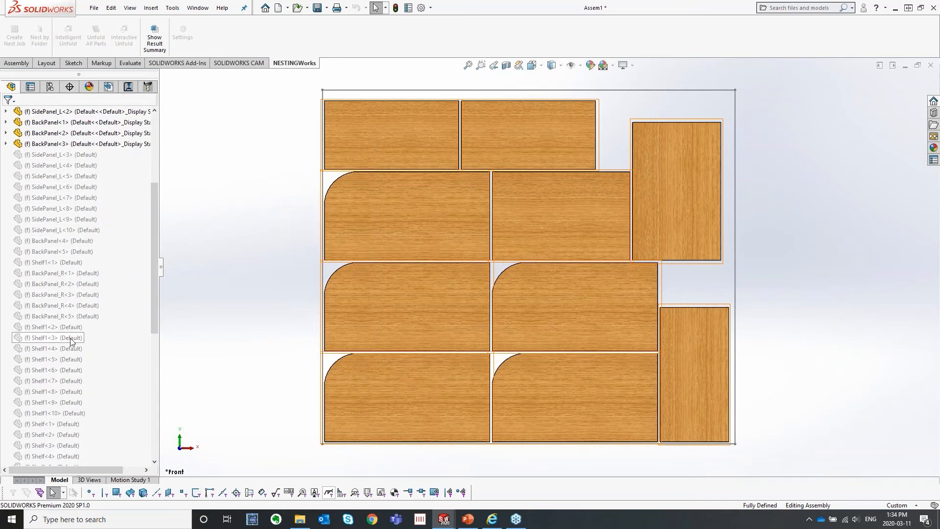
pyautogui.scroll(-5, 72, 341)
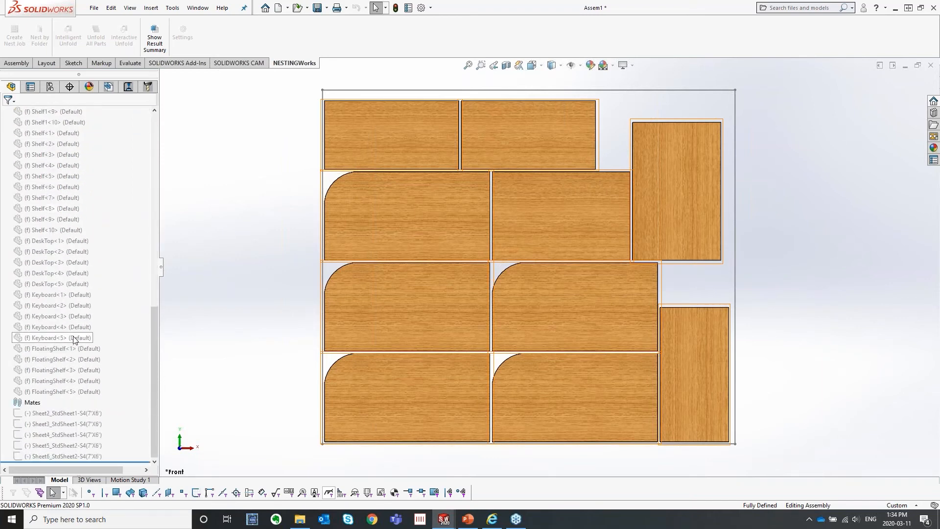
pyautogui.scroll(15, 73, 338)
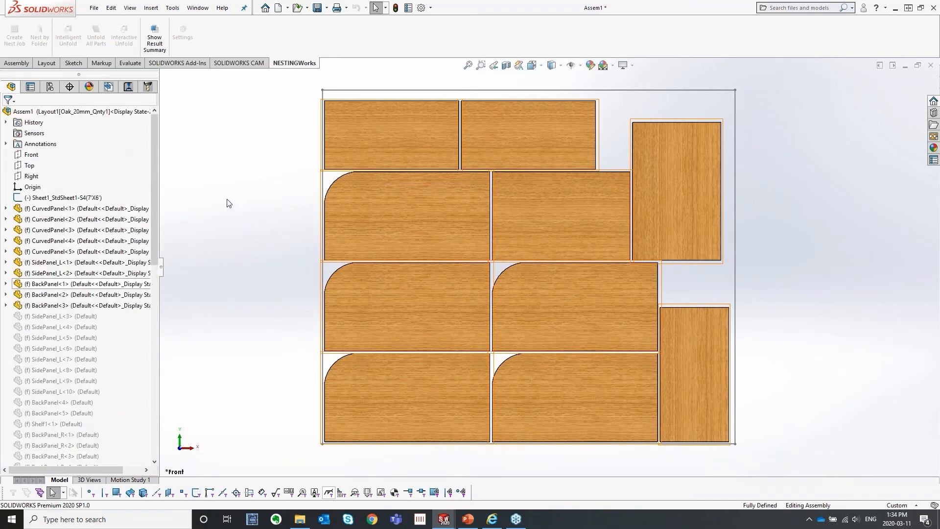
# Activate the Layout2[Oak_20mm_Qnty1] configuration and check which components it uses in the feature tree.
pyautogui.click(49, 89)
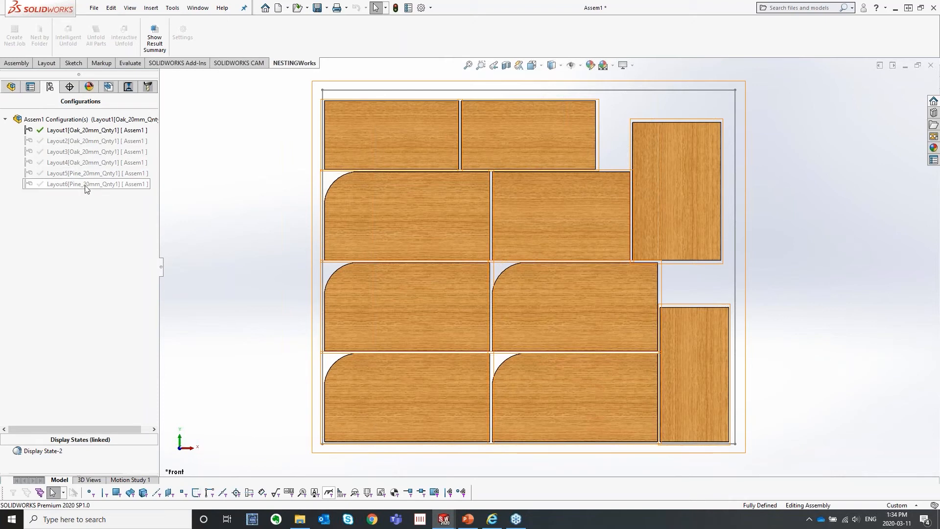
pyautogui.doubleClick(69, 141)
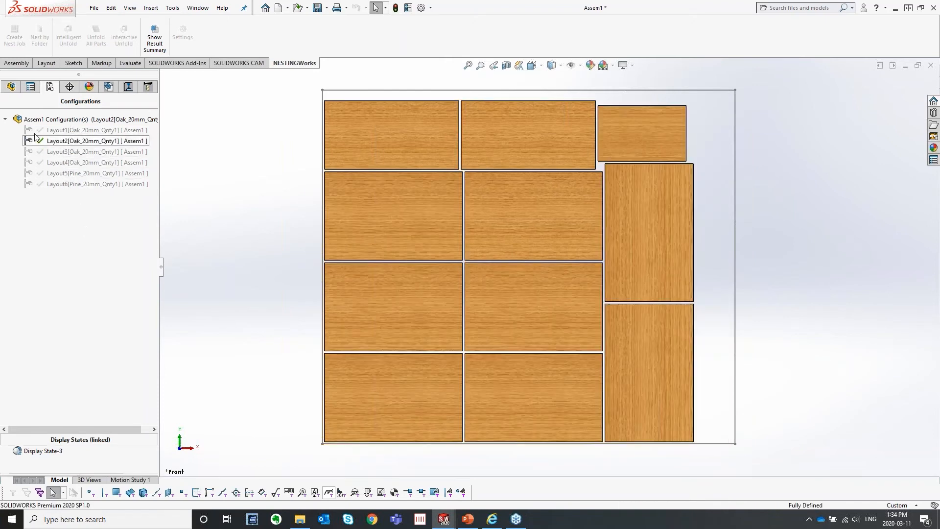
pyautogui.click(10, 87)
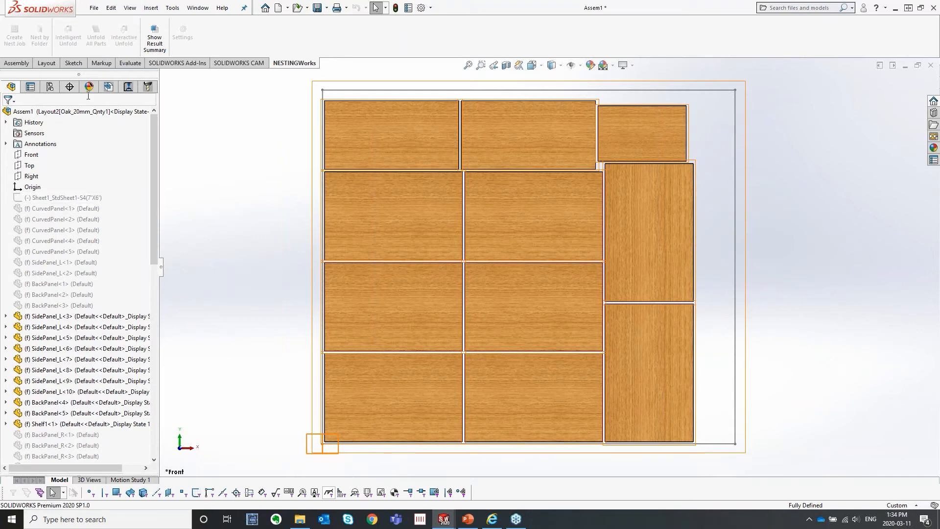
pyautogui.click(49, 87)
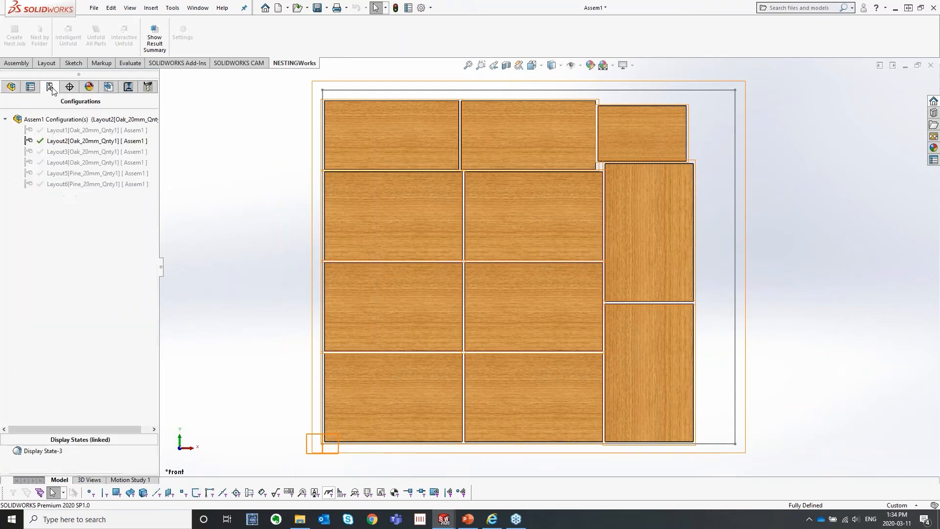
# View the Layout3 and Layout4 Oak configurations, then reactivate Layout2[Oak_20mm_Qnty1] and display the feature tree.
pyautogui.doubleClick(62, 151)
pyautogui.click(62, 163)
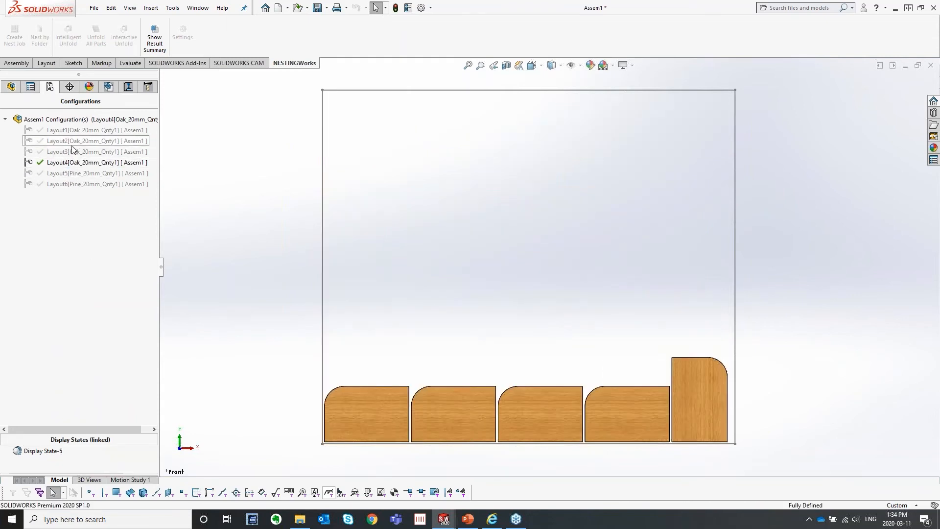
pyautogui.doubleClick(74, 141)
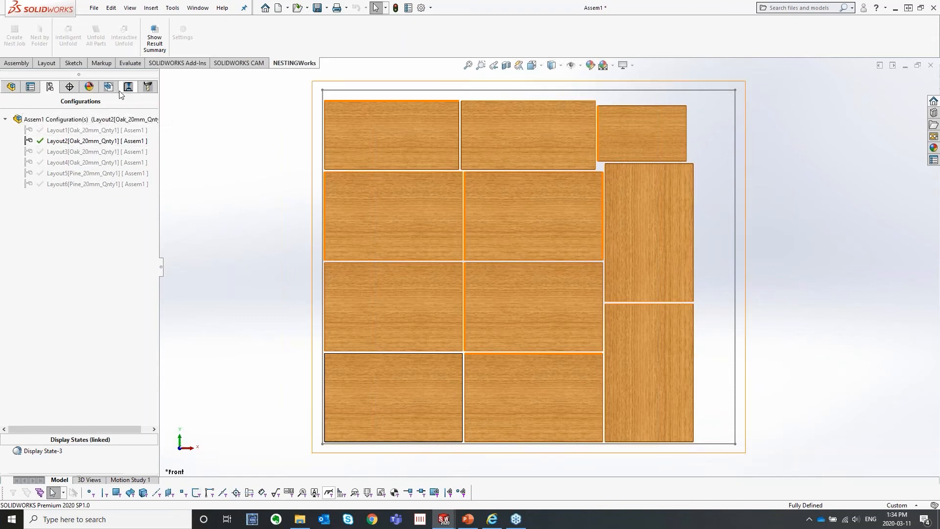
pyautogui.click(11, 88)
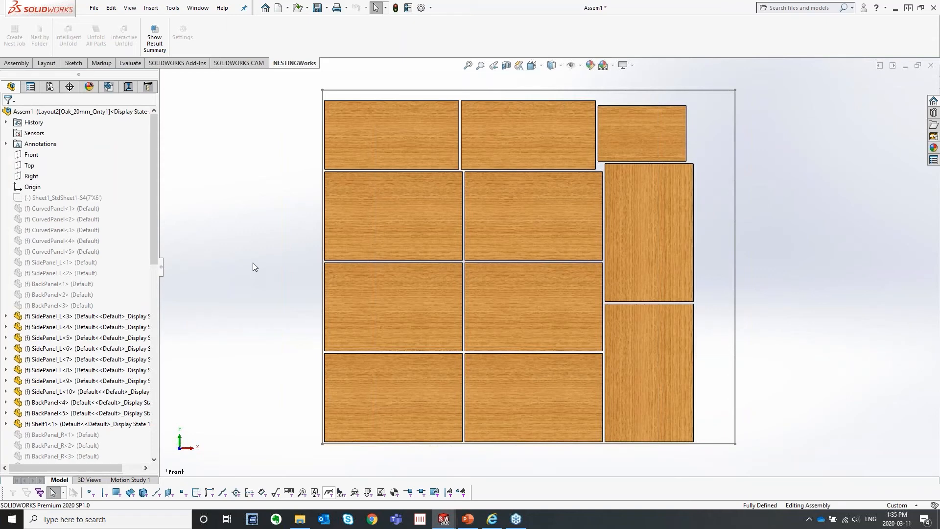
# Look over the SOLIDWORKS CAM commands for machining the nested assembly and return to the NESTINGWorks commands.
pyautogui.click(236, 64)
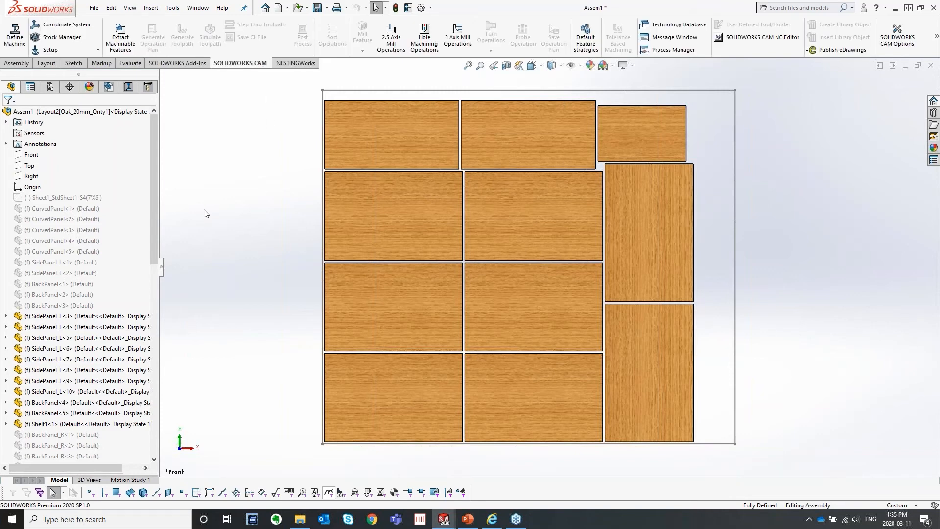
pyautogui.click(289, 64)
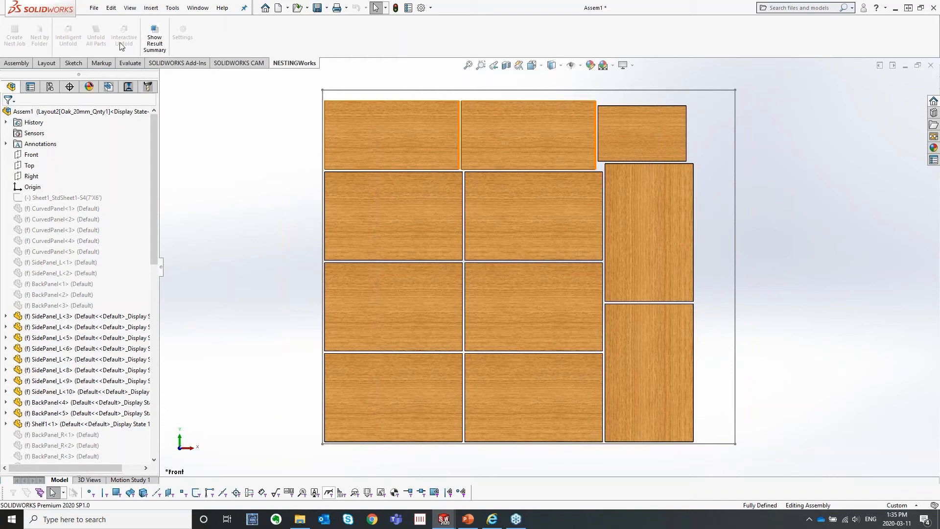
# Save the nested assembly as NestedAssembly in the SampleDesk subfolder of the SampleDesk folder.
pyautogui.click(92, 9)
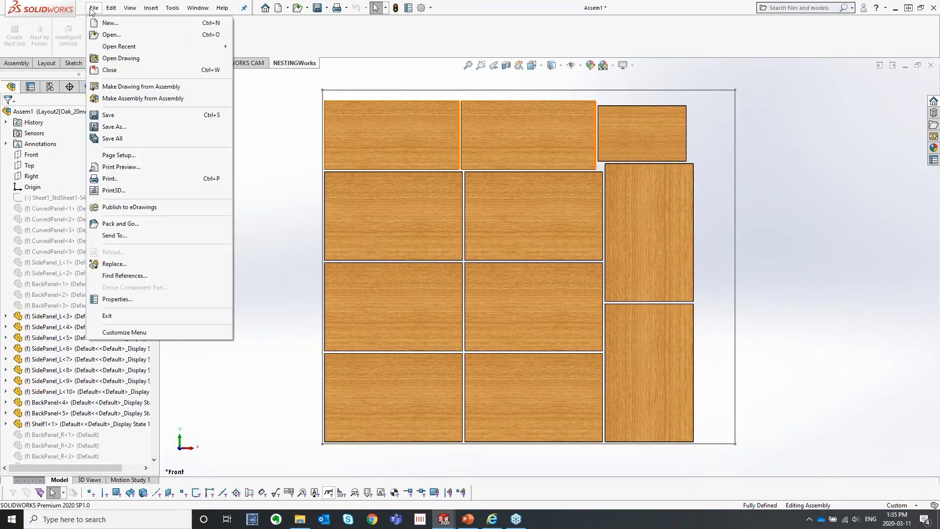
pyautogui.click(114, 126)
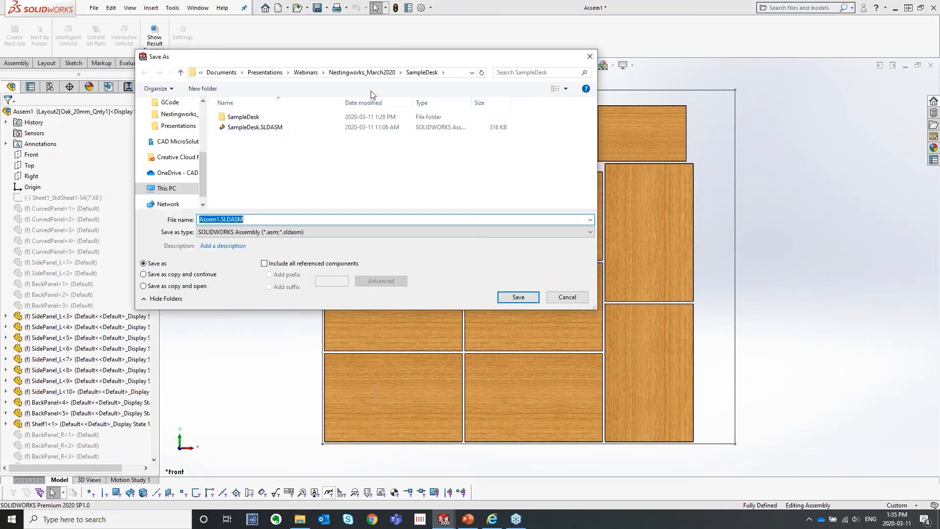
pyautogui.doubleClick(241, 117)
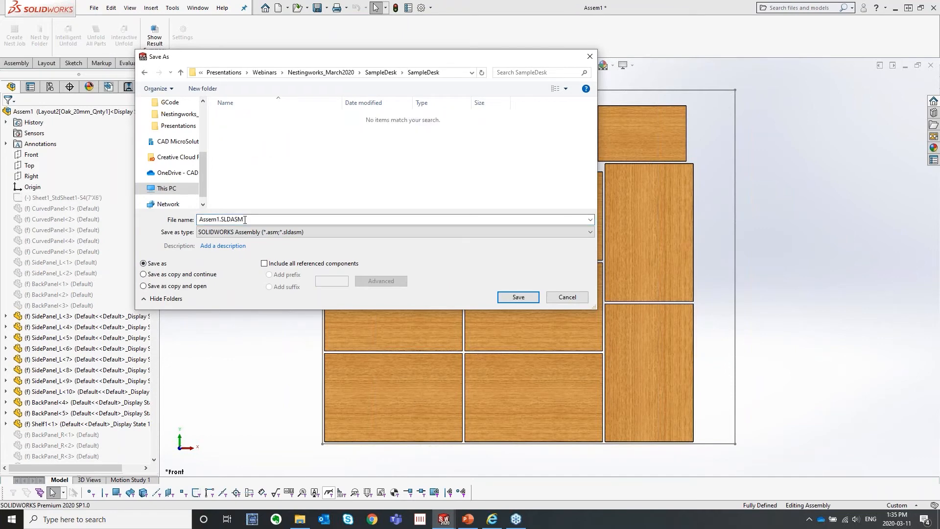
pyautogui.doubleClick(218, 219)
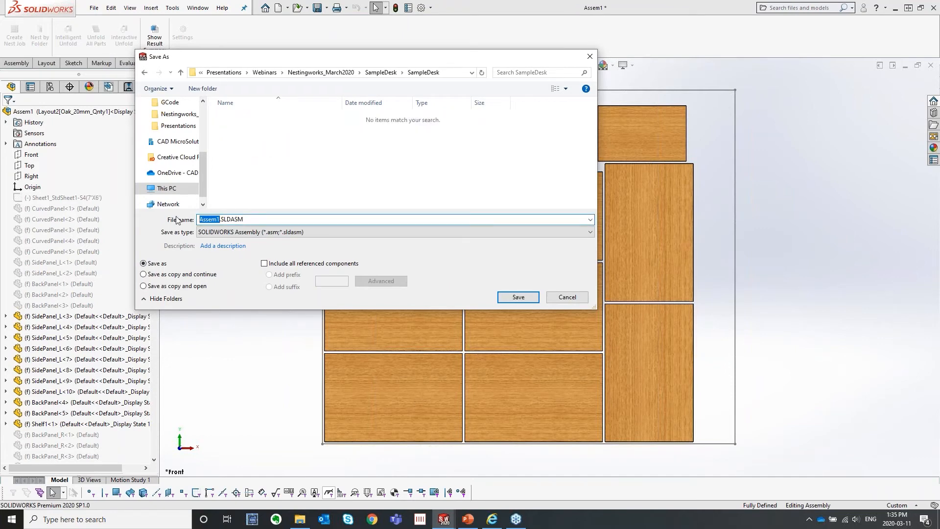
pyautogui.write('NestedAssembly')
pyautogui.click(513, 298)
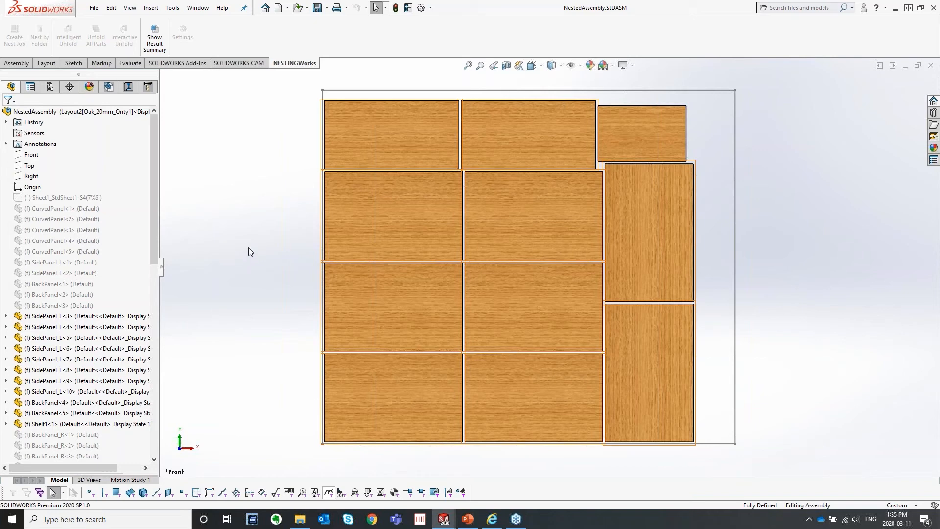
# Close the nested assembly and bring the original SampleDesk assembly back into full view.
pyautogui.click(930, 65)
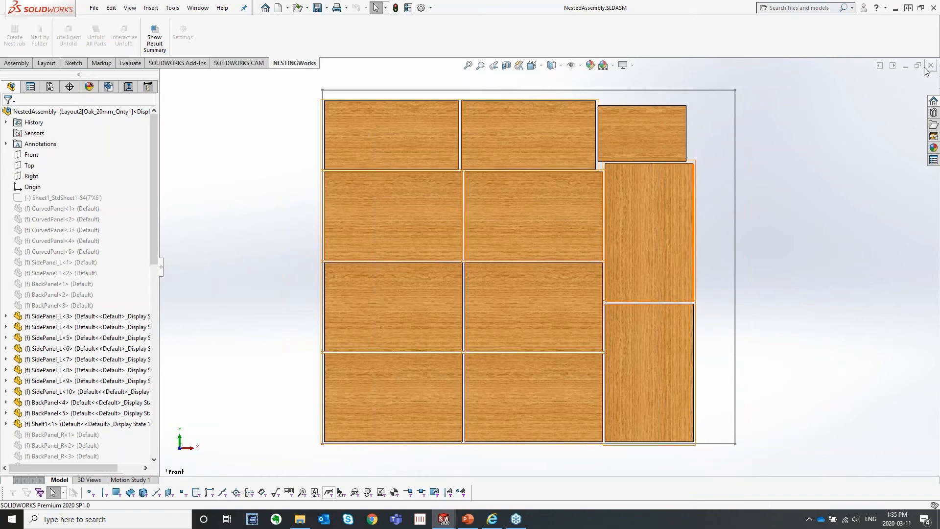
pyautogui.scroll(6, 389, 368)
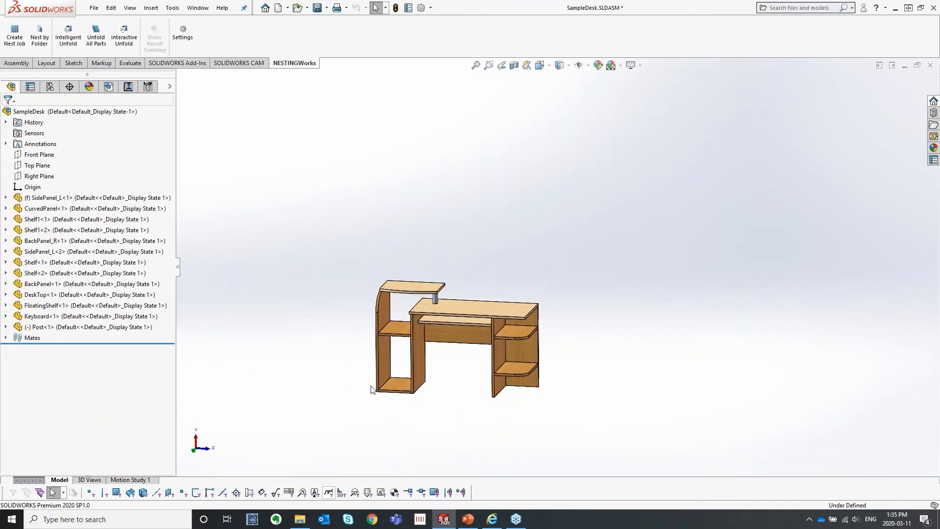
pyautogui.scroll(-5, 411, 391)
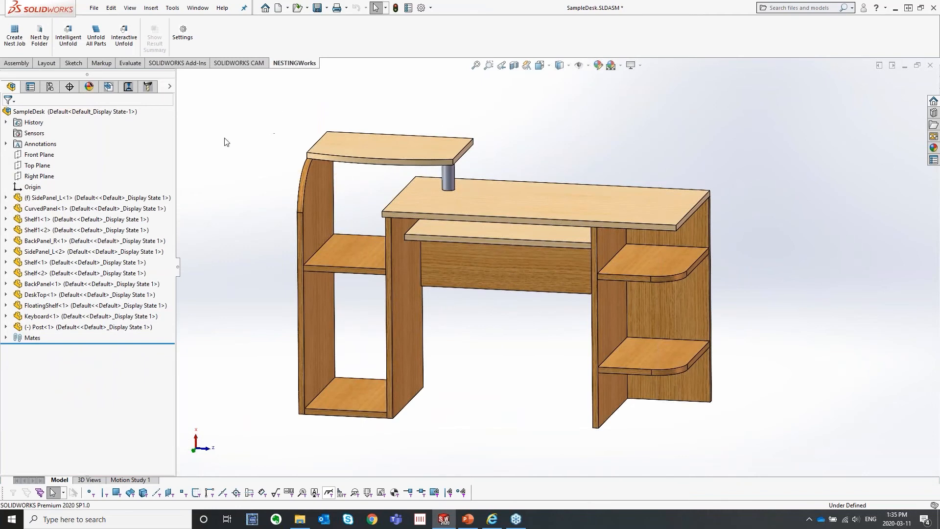
# Start a new nest job, check the selectable parts and the job's part list, and cancel it.
pyautogui.click(15, 41)
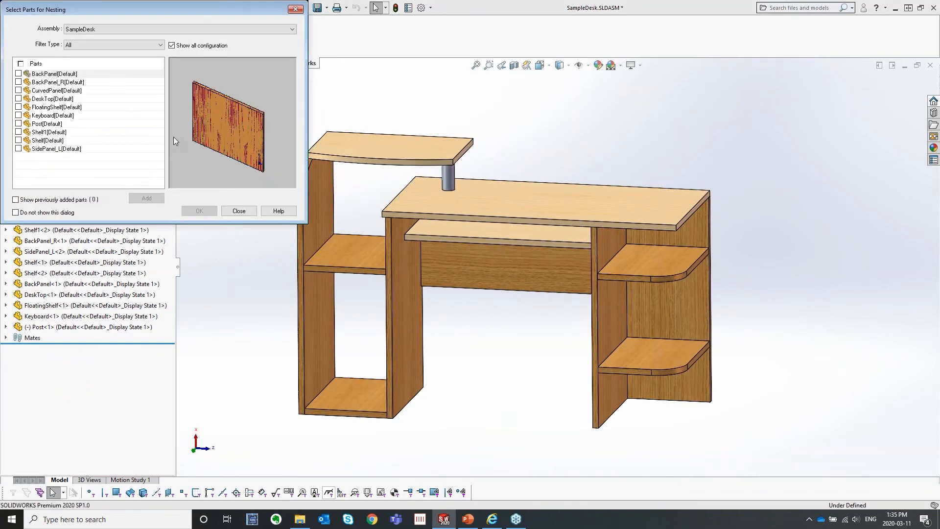
pyautogui.click(21, 63)
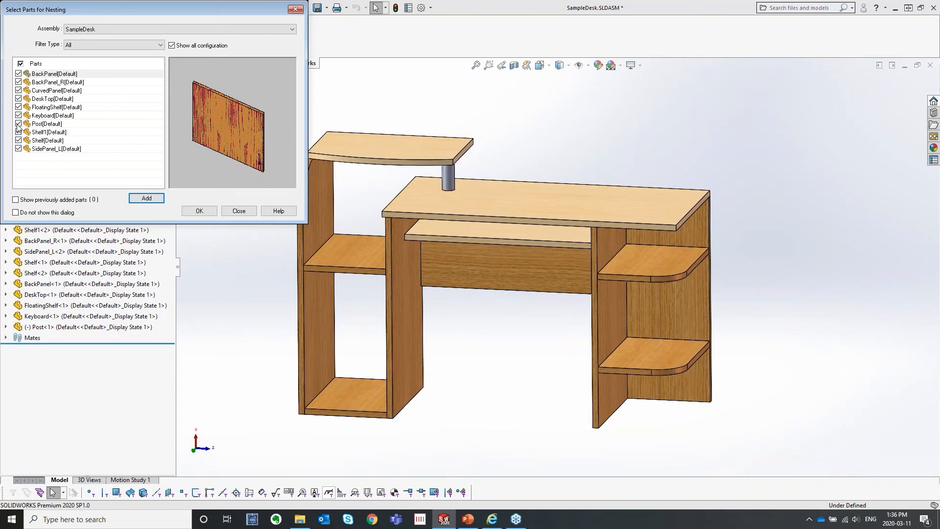
pyautogui.click(240, 211)
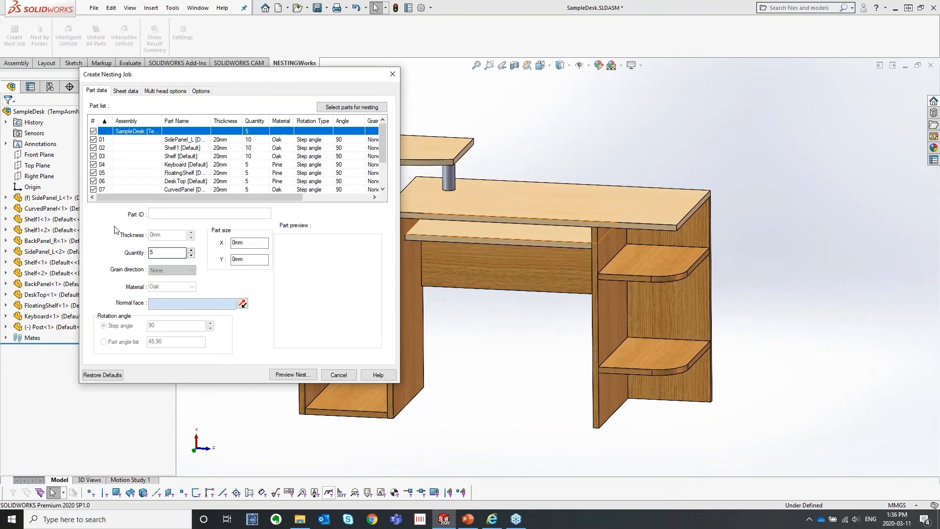
pyautogui.click(335, 377)
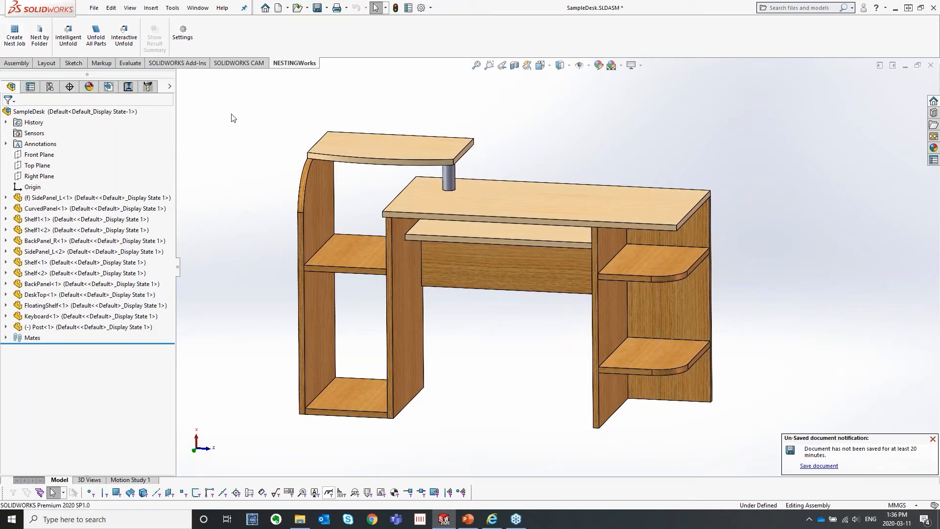
# Open the NESTINGWorks settings and review the default part to part distance and the mm and inch units options.
pyautogui.click(181, 34)
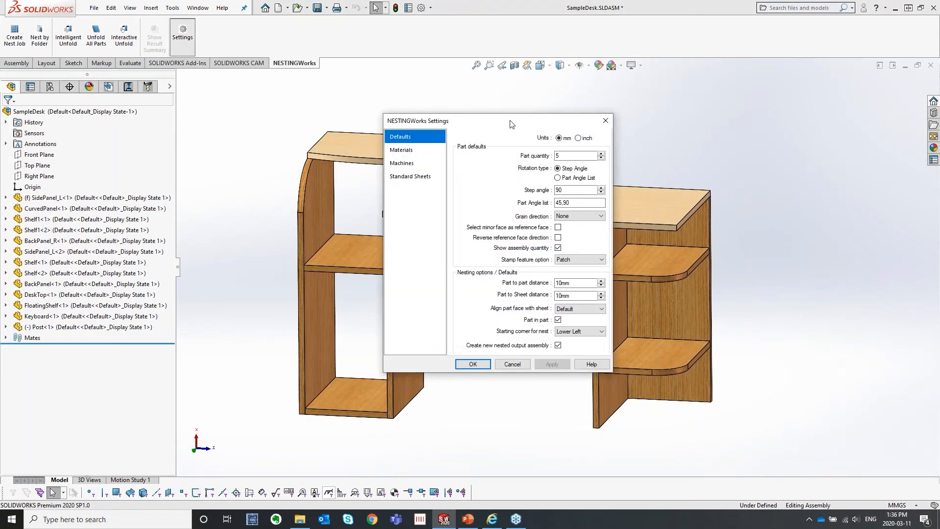
pyautogui.moveTo(505, 122); pyautogui.dragTo(181, 91)
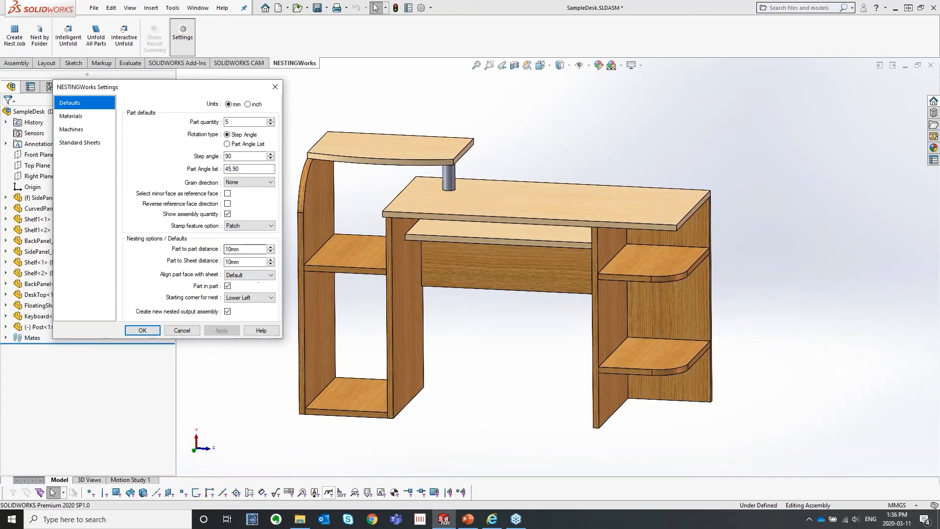
pyautogui.moveTo(242, 250); pyautogui.dragTo(190, 247)
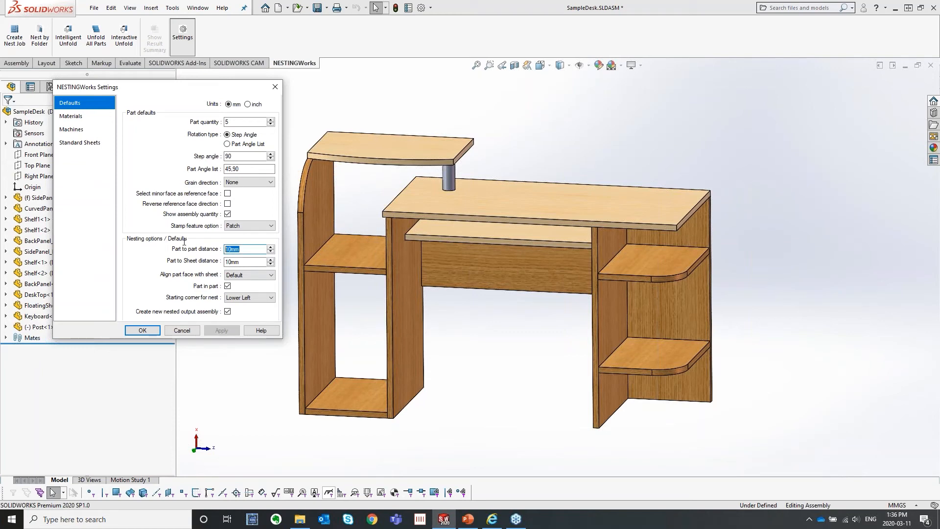
pyautogui.click(244, 250)
pyautogui.click(249, 104)
pyautogui.click(231, 105)
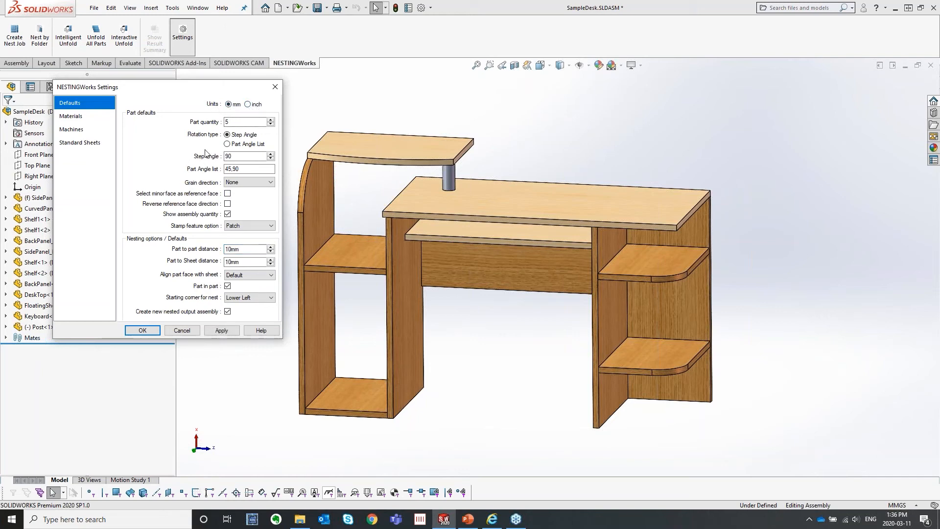
# Review the default part quantity, step angle, grain direction, part in part and starting corner options.
pyautogui.click(251, 122)
pyautogui.doubleClick(231, 156)
pyautogui.click(252, 184)
pyautogui.click(253, 183)
pyautogui.click(228, 286)
pyautogui.click(228, 288)
pyautogui.click(255, 299)
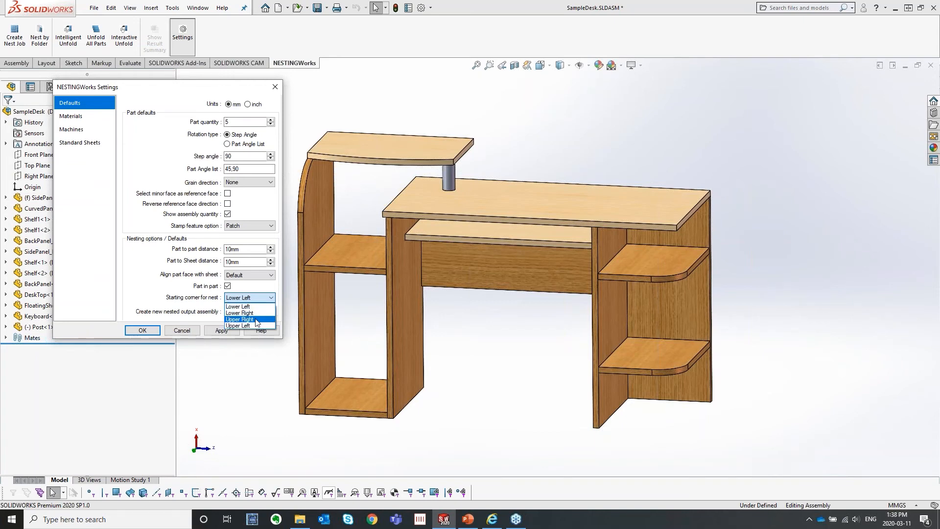
pyautogui.click(258, 297)
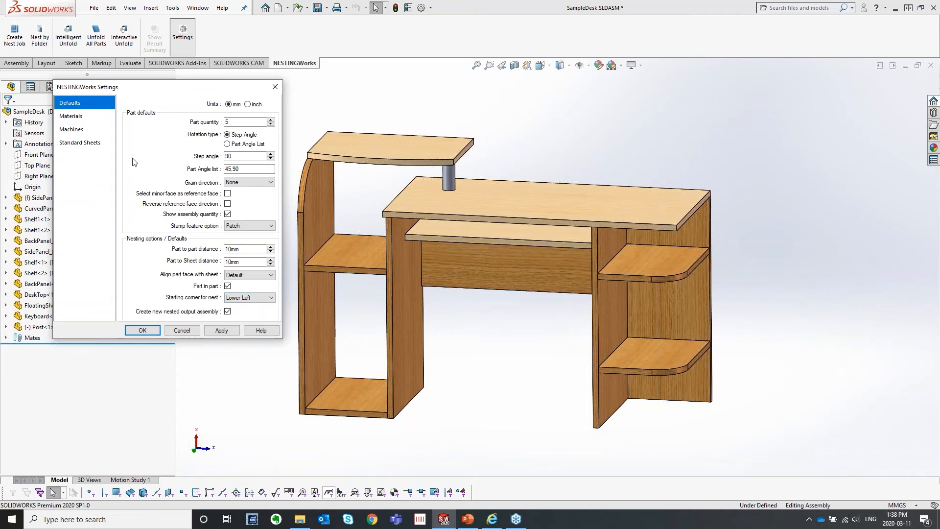
# Examine the Materials and Machines lists in the NESTINGWorks settings, highlighting MachineName1.
pyautogui.click(91, 117)
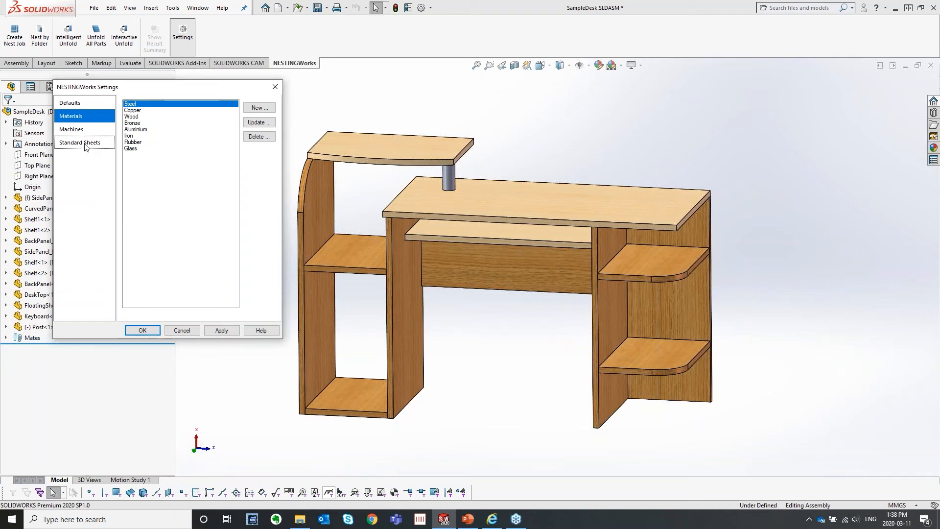
pyautogui.click(78, 129)
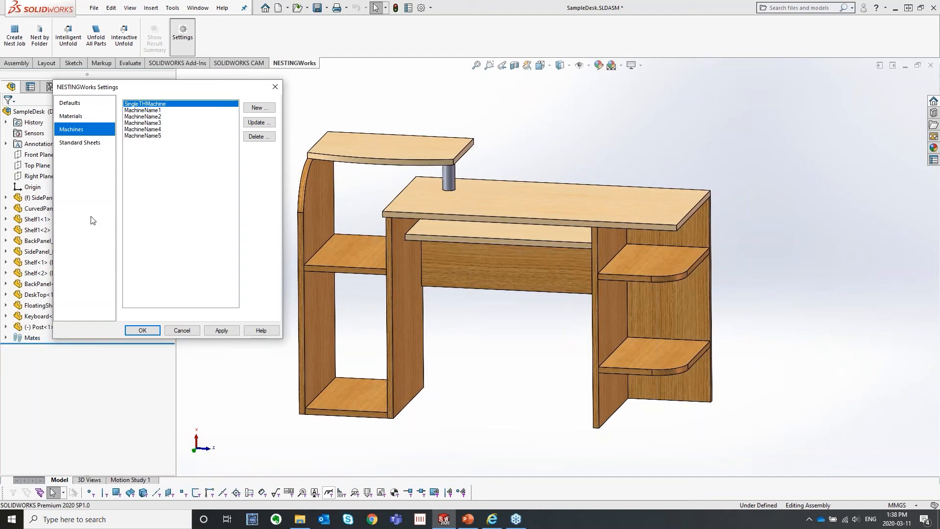
pyautogui.click(141, 109)
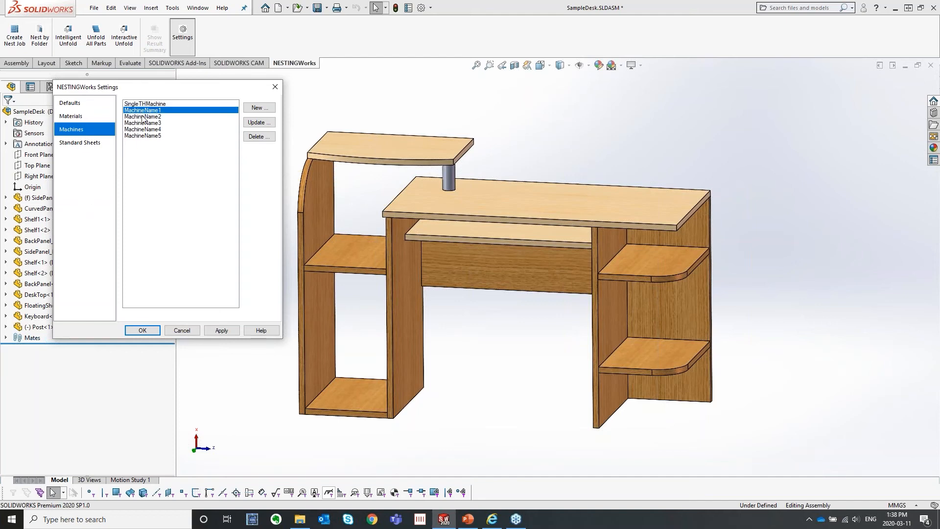
# Examine the remaining machines, the Standard Sheets list and the default values in the NESTINGWorks settings, and close them without changes.
pyautogui.click(142, 117)
pyautogui.click(144, 123)
pyautogui.click(149, 104)
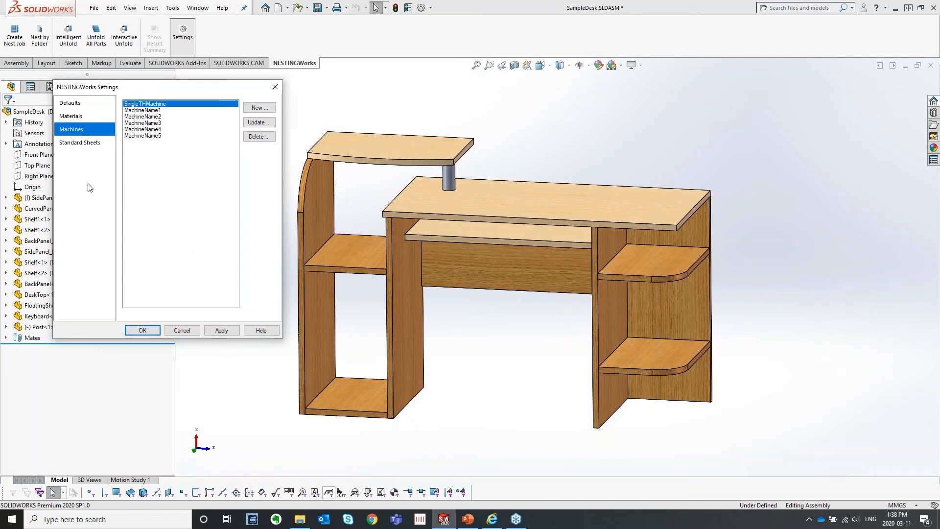
pyautogui.click(79, 146)
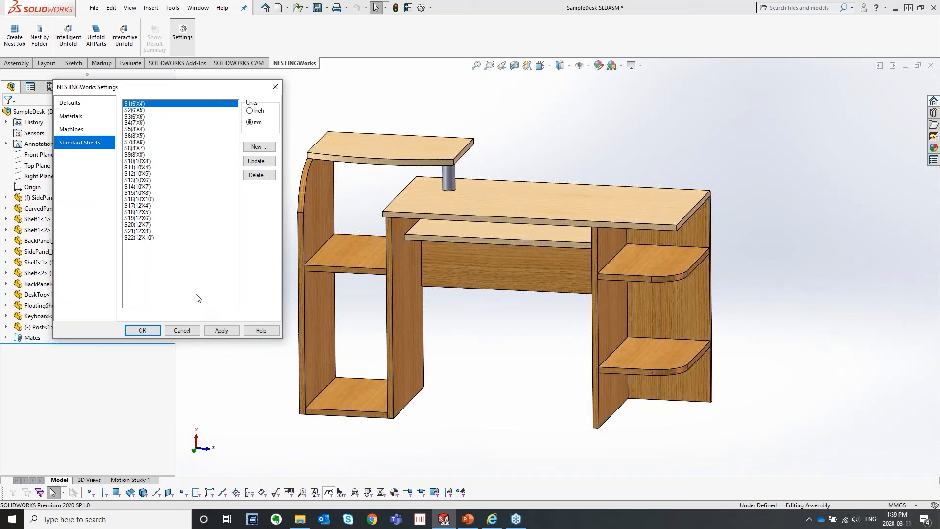
pyautogui.click(75, 106)
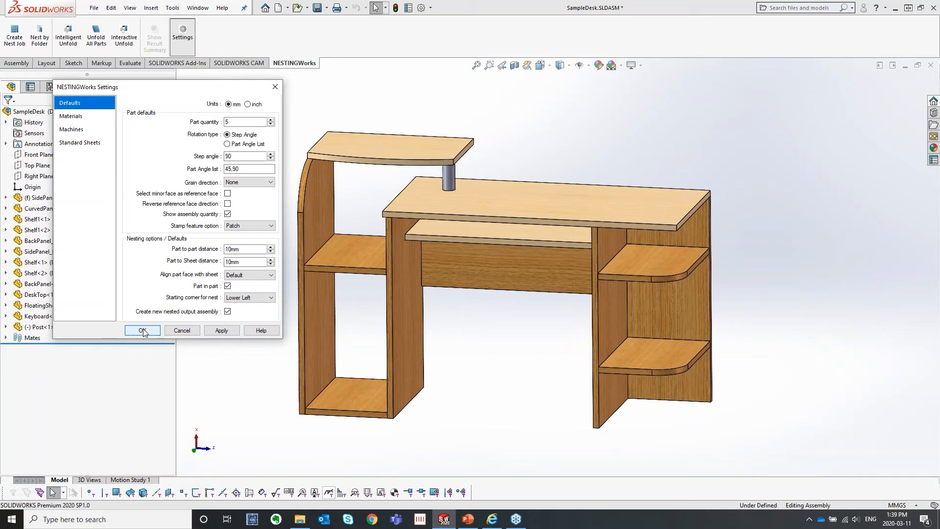
pyautogui.click(186, 332)
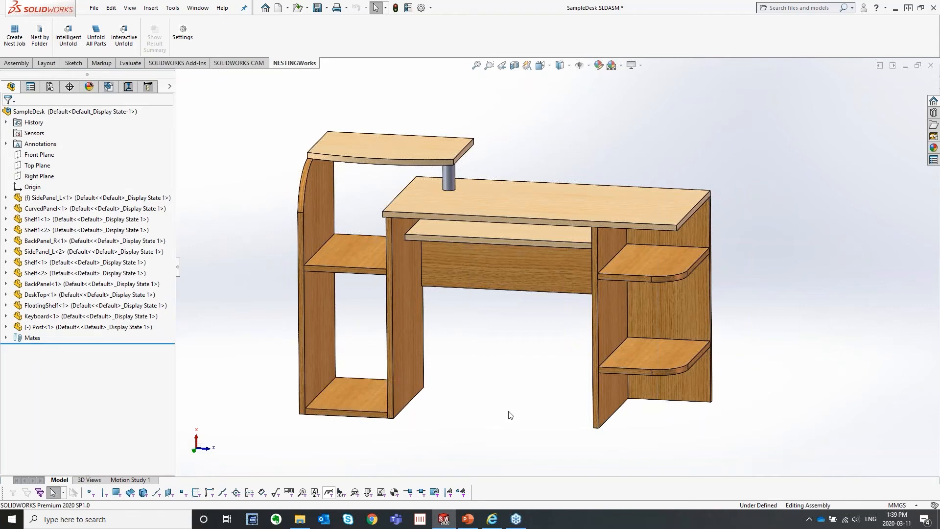
# Switch to Internet Explorer and open the support Customer Area of camworks.com.
pyautogui.click(492, 520)
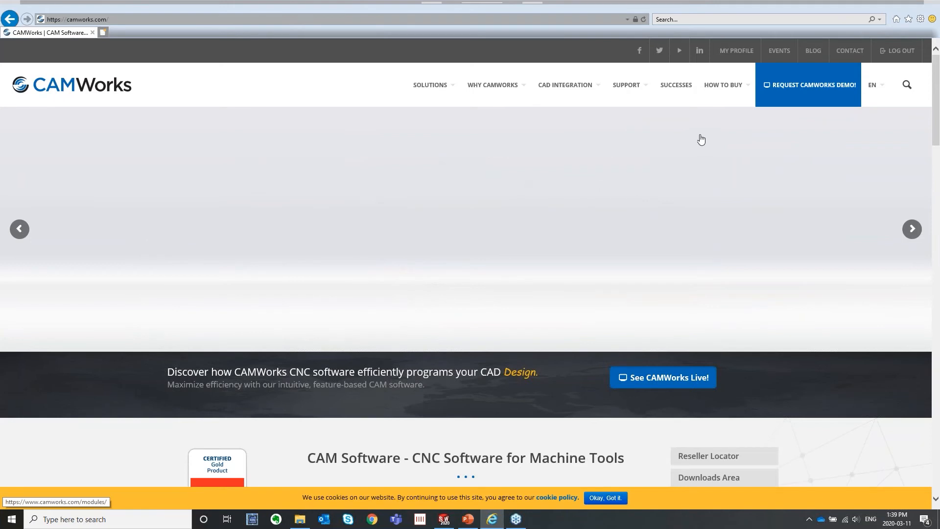
pyautogui.click(115, 20)
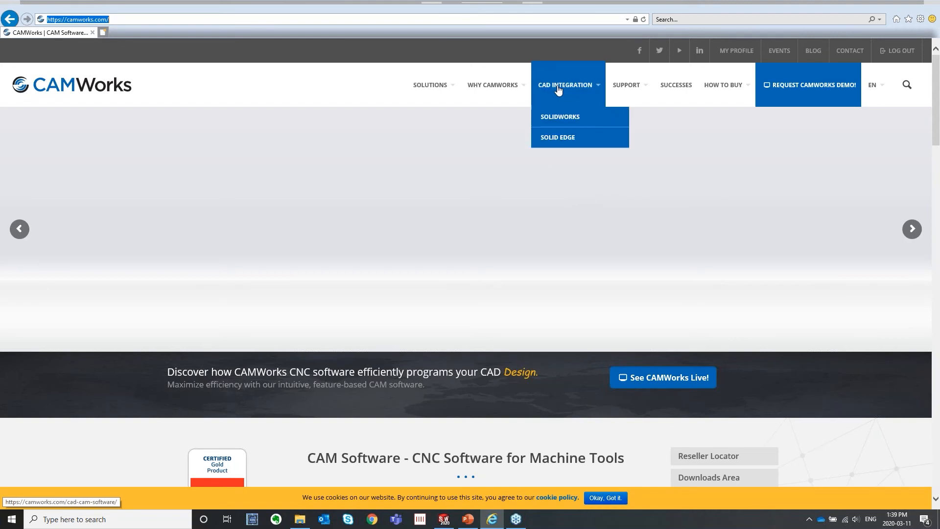
pyautogui.moveTo(628, 87)
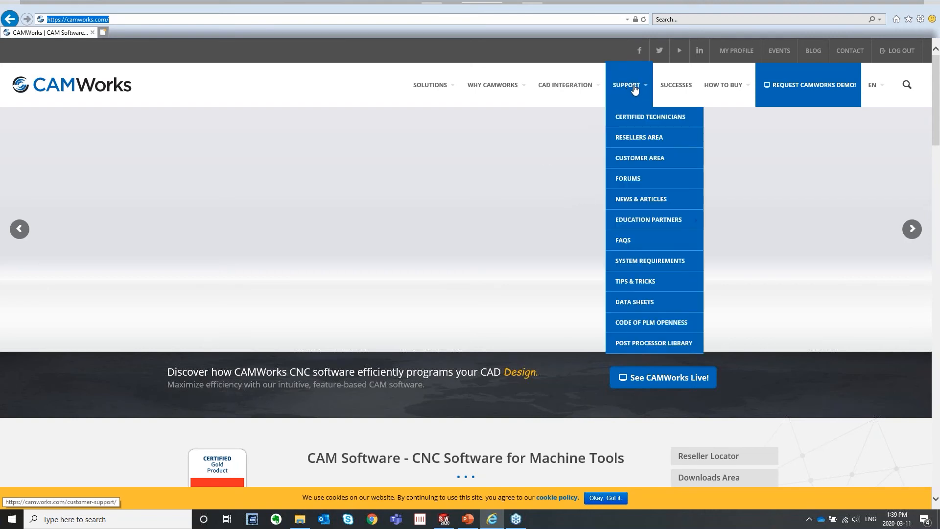
pyautogui.click(636, 162)
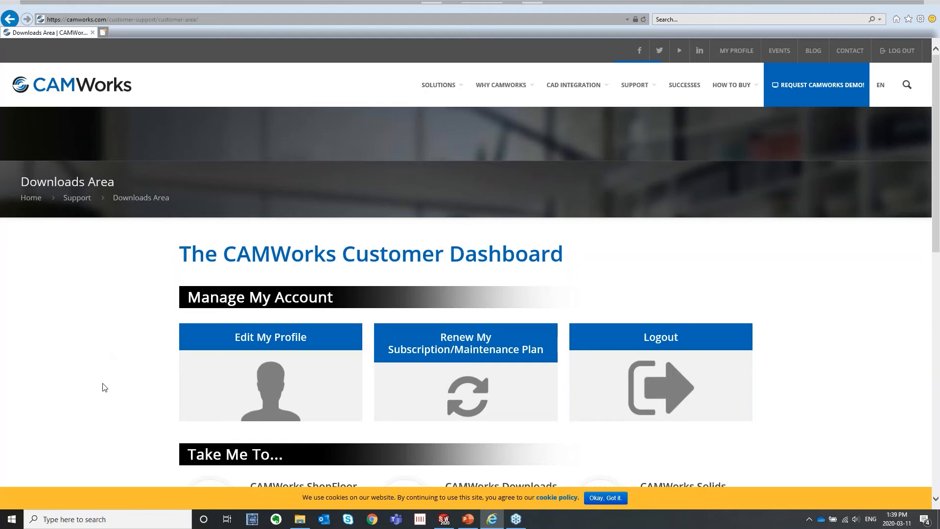
# Look through the customer dashboard, open the NESTINGWorks Downloads page, examine the listed releases and close the browser page.
pyautogui.scroll(-2, 99, 386)
pyautogui.scroll(-4, 99, 387)
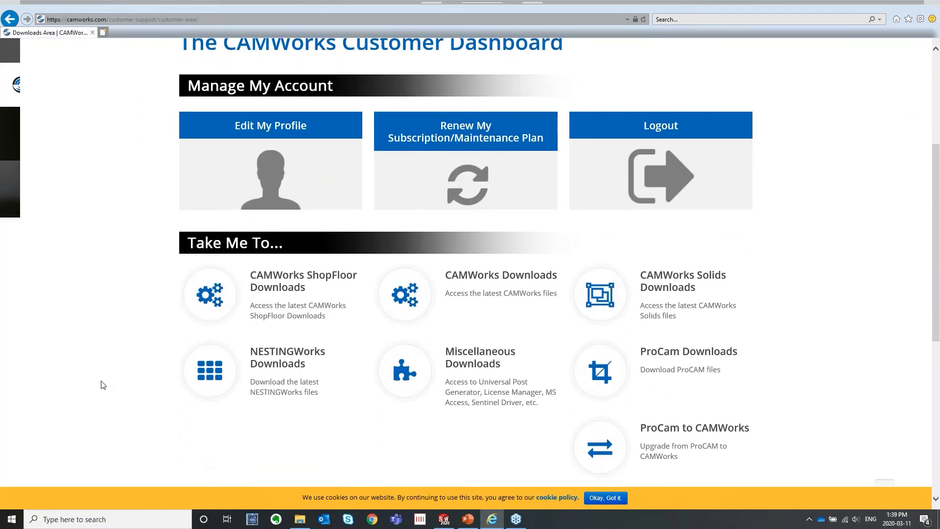
pyautogui.scroll(-2, 118, 402)
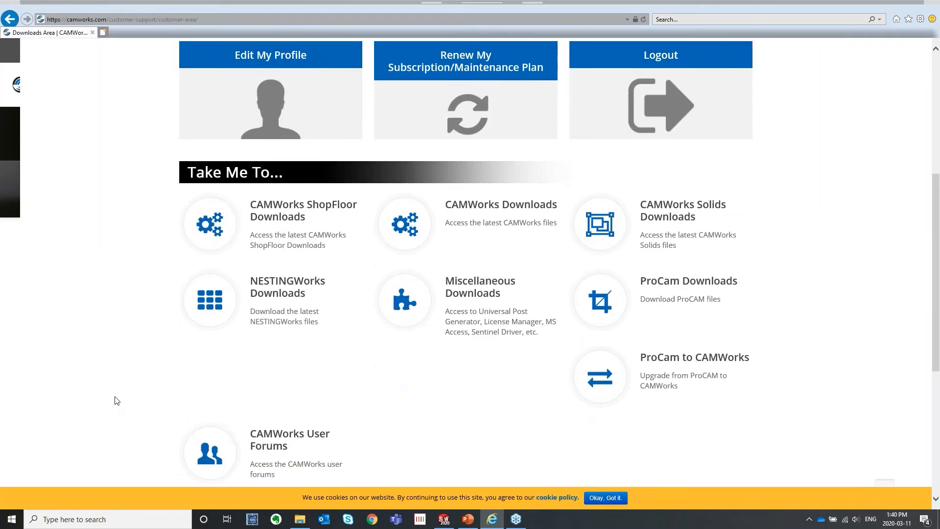
pyautogui.scroll(4, 117, 398)
pyautogui.scroll(-6, 130, 380)
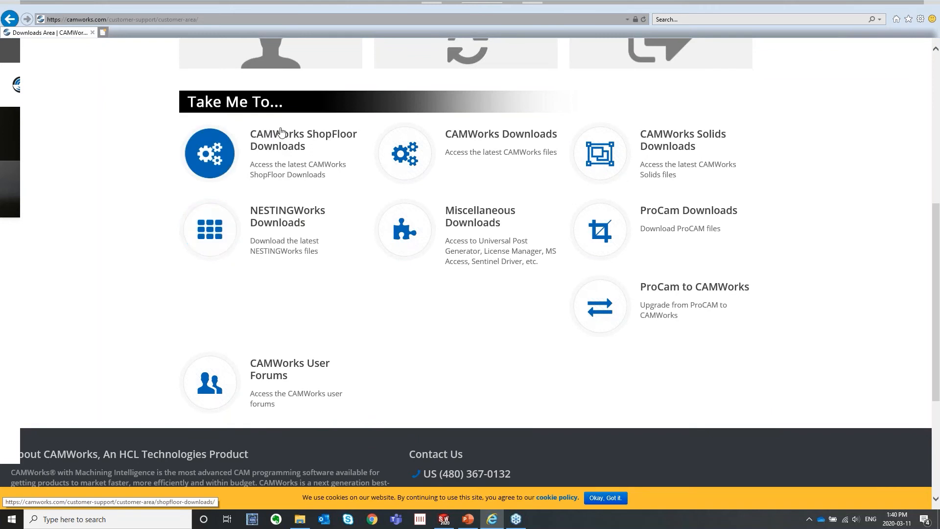
pyautogui.click(274, 226)
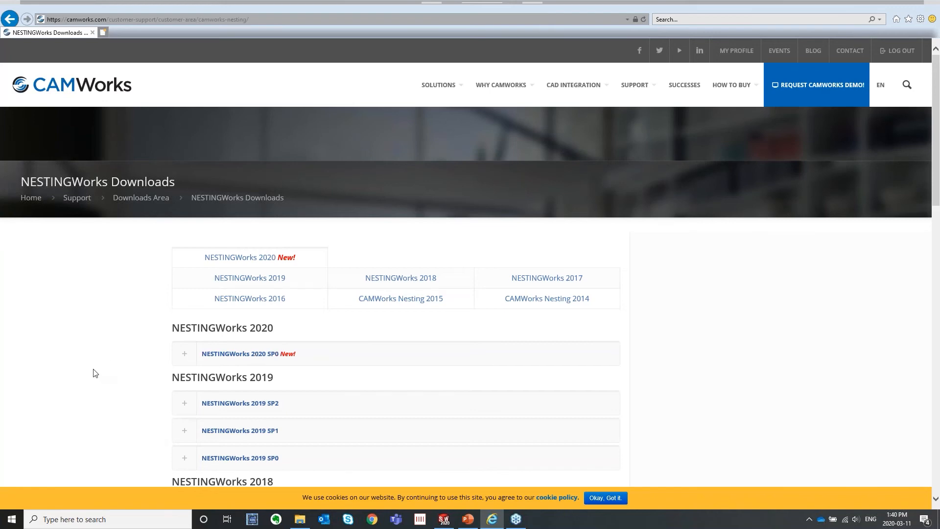
pyautogui.scroll(-4, 97, 374)
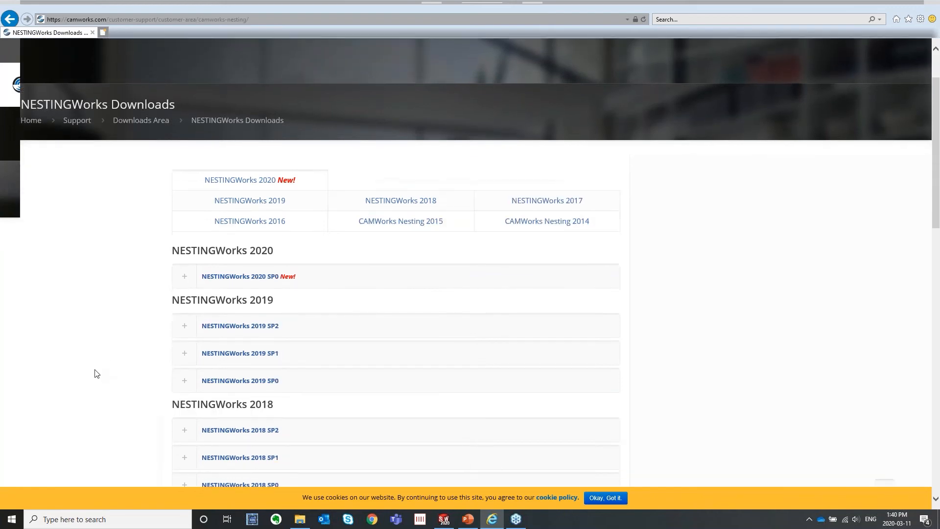
pyautogui.scroll(4, 96, 374)
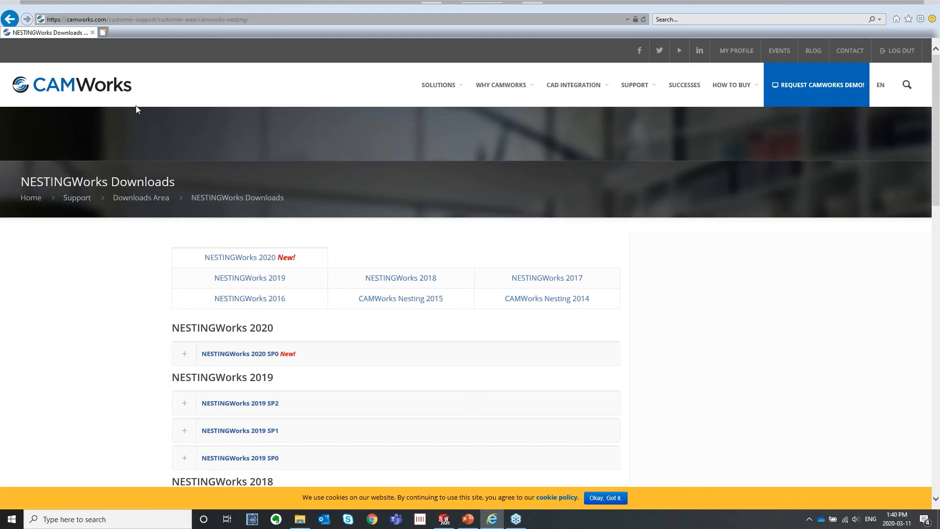
pyautogui.click(92, 32)
# Open the NESTINGWorks 2020 tutorials folder from the SOLIDWORKS help.
pyautogui.click(205, 9)
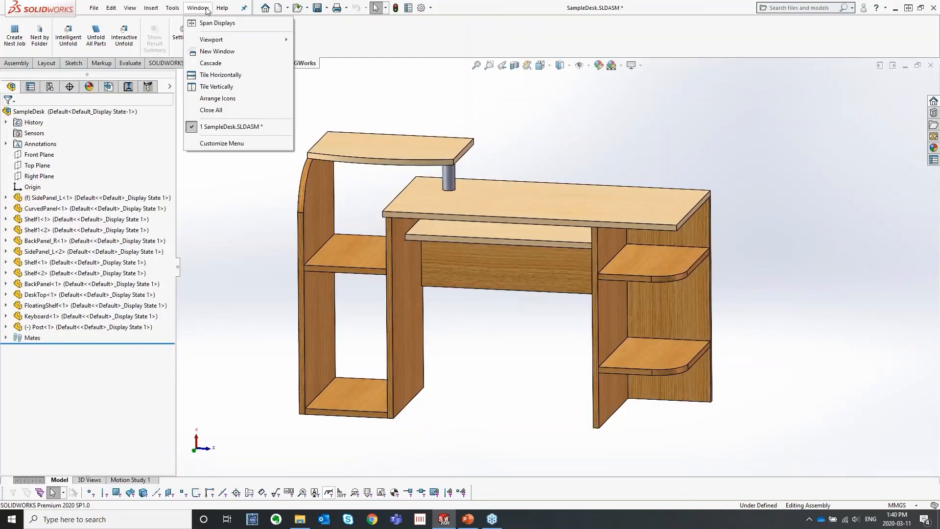
pyautogui.moveTo(221, 9)
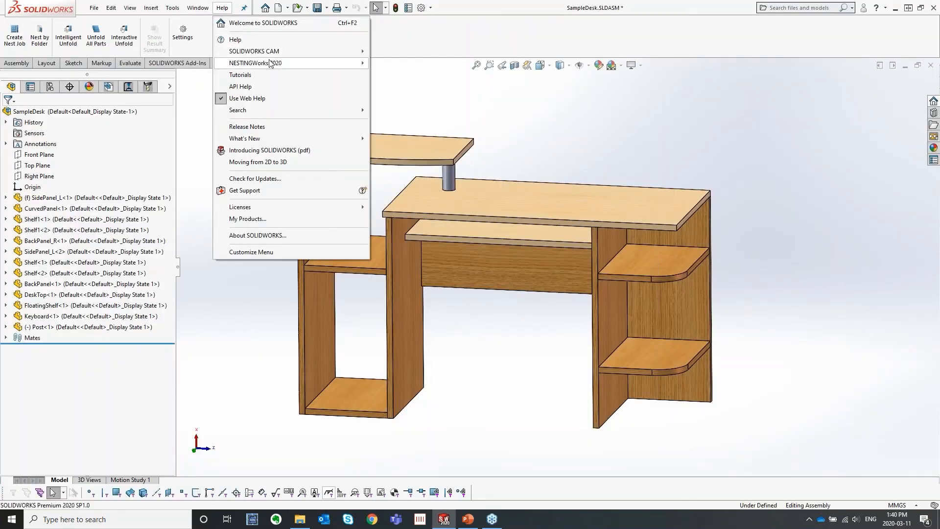
pyautogui.moveTo(298, 66)
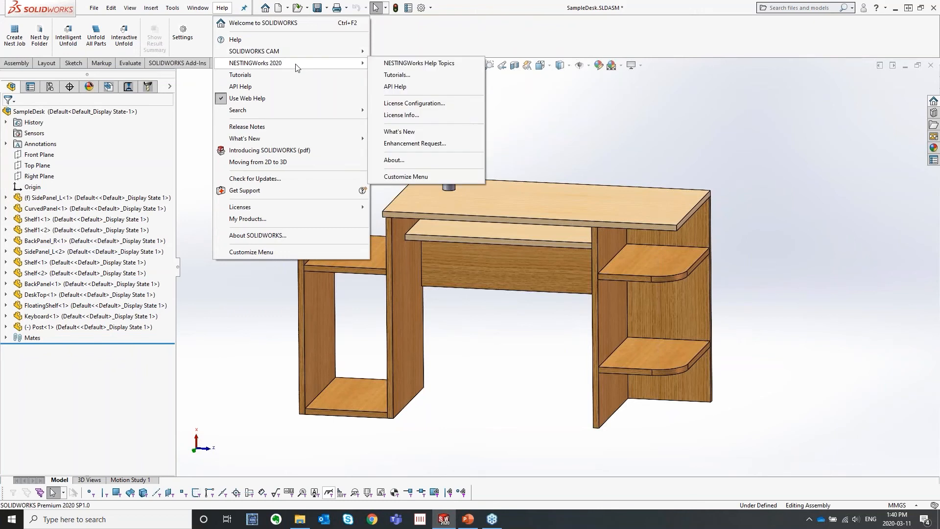
pyautogui.click(419, 78)
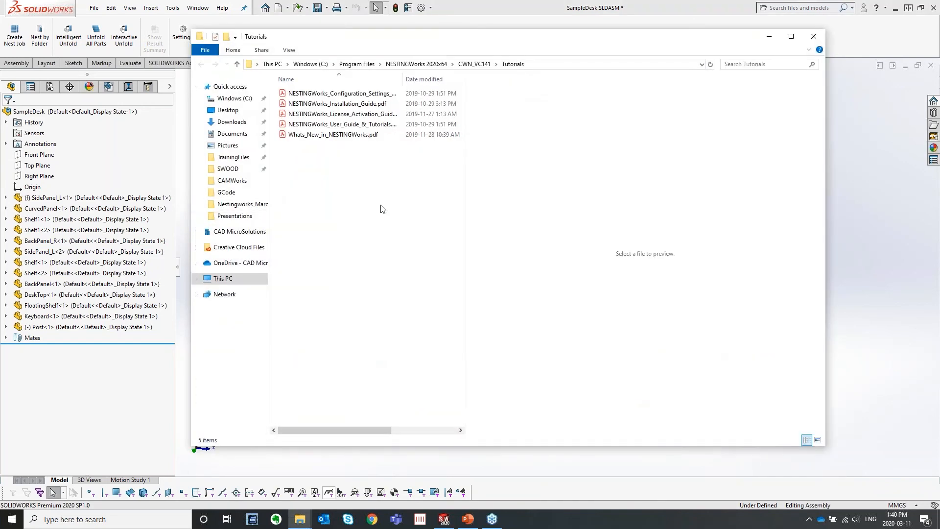
# Look through the configuration, installation, license activation and User Guide & Tutorials PDFs, preview the user guide and close the folder.
pyautogui.click(338, 93)
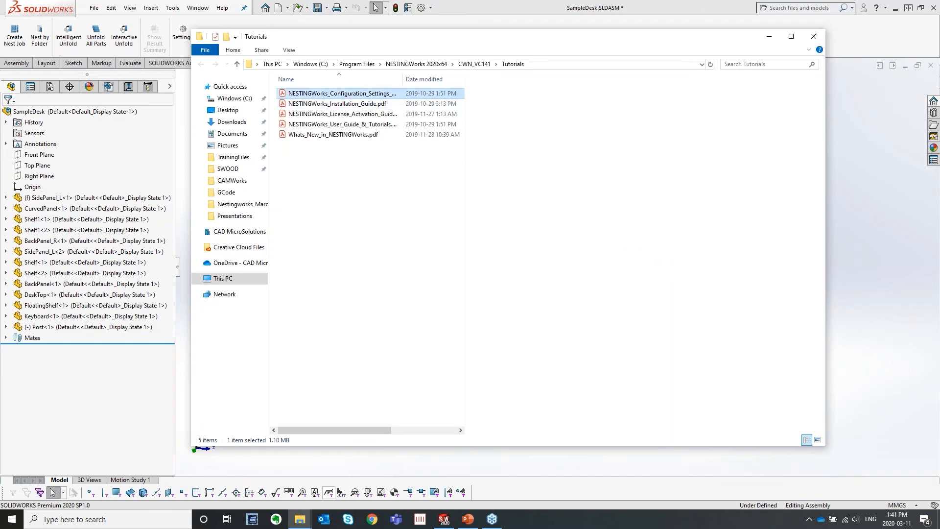
pyautogui.click(309, 105)
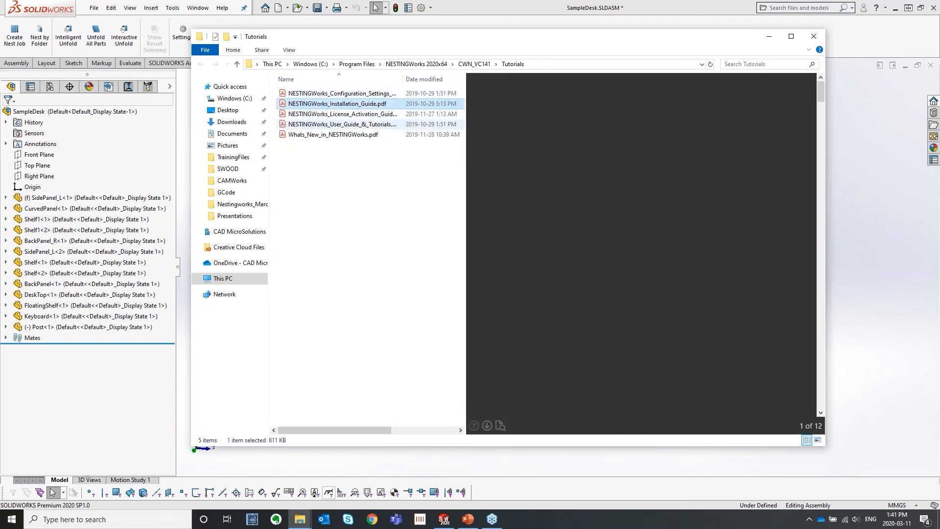
pyautogui.click(317, 115)
pyautogui.click(316, 126)
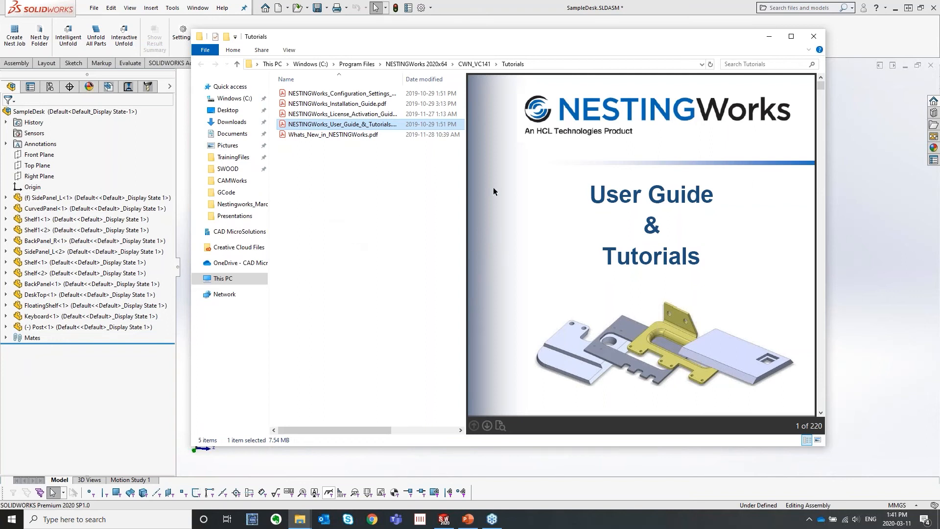
pyautogui.click(814, 36)
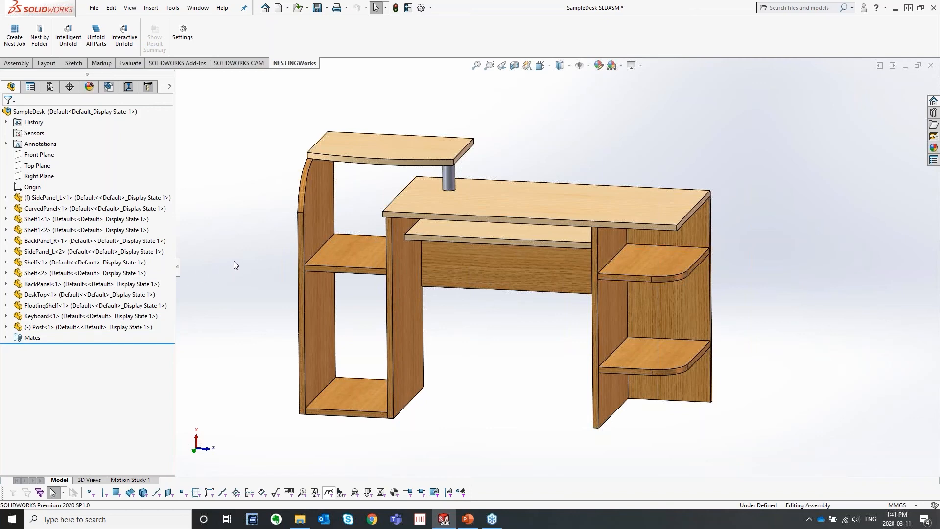
# Check the part in part option in the NESTINGWorks default settings and cancel without changes.
pyautogui.moveTo(493, 521)
pyautogui.click(182, 34)
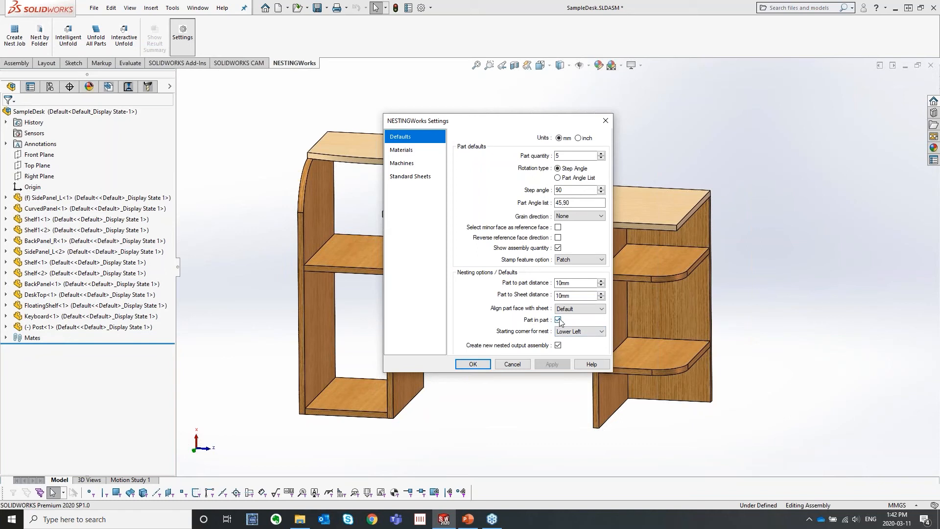
pyautogui.click(513, 364)
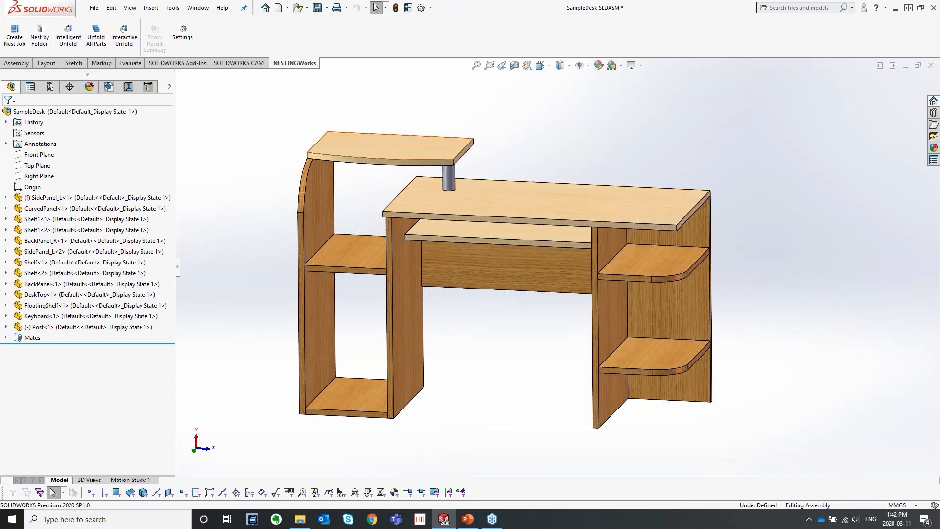
pyautogui.click(183, 34)
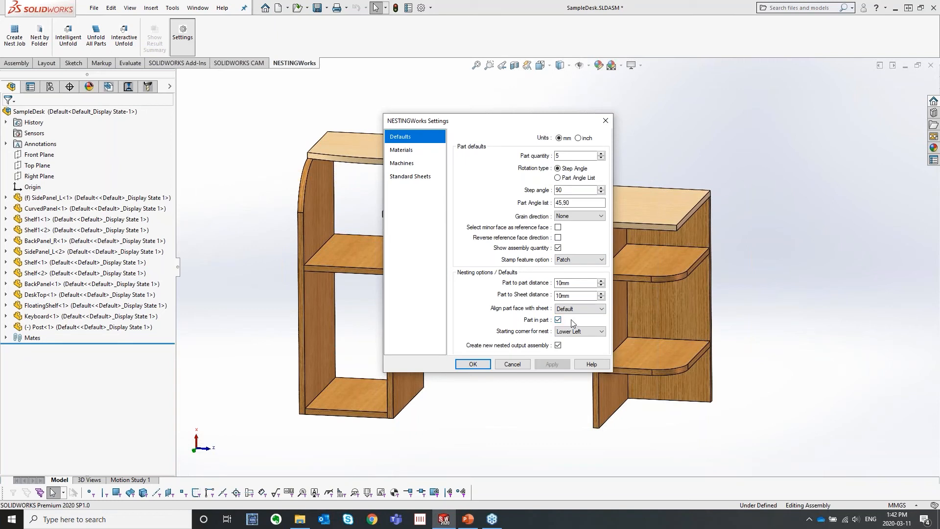
pyautogui.click(513, 365)
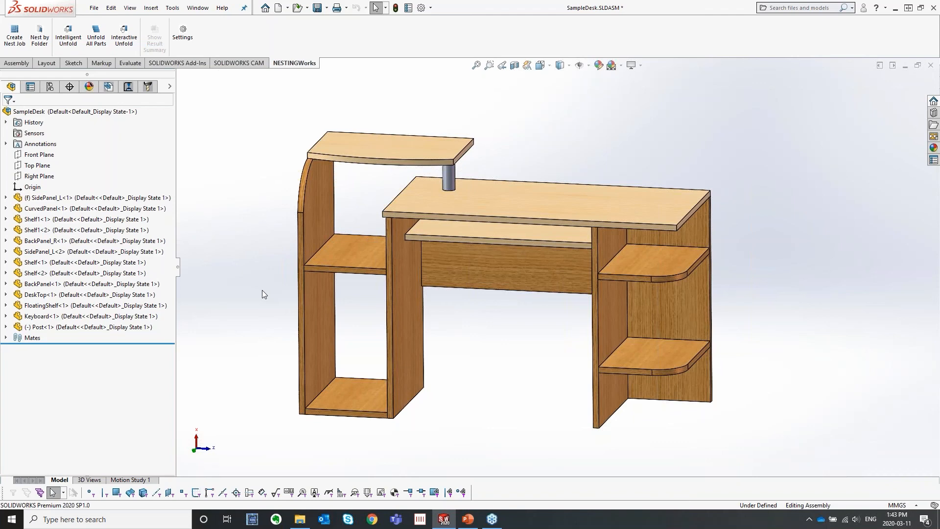
# Create a nest job with all SampleDesk parts and enable saving its output as DXF.
pyautogui.click(15, 36)
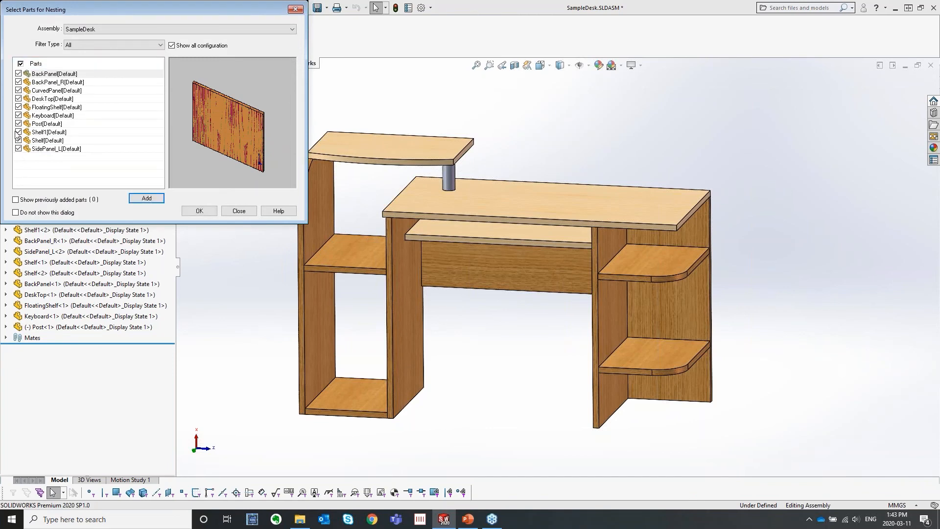
pyautogui.click(146, 198)
pyautogui.click(187, 213)
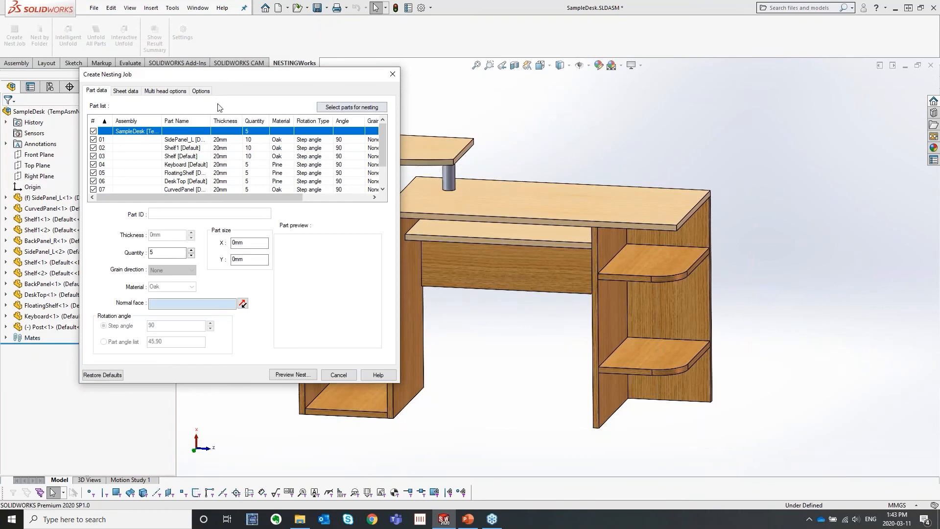
pyautogui.click(200, 91)
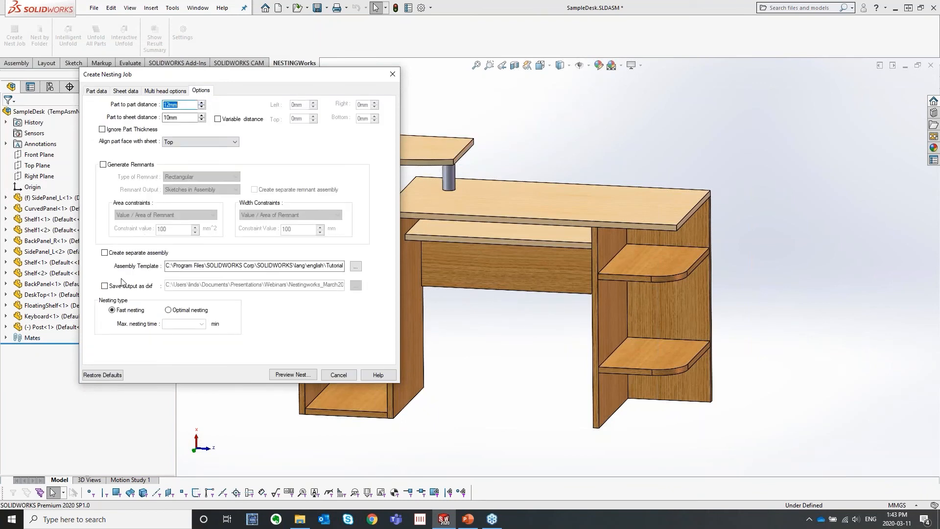
pyautogui.click(105, 286)
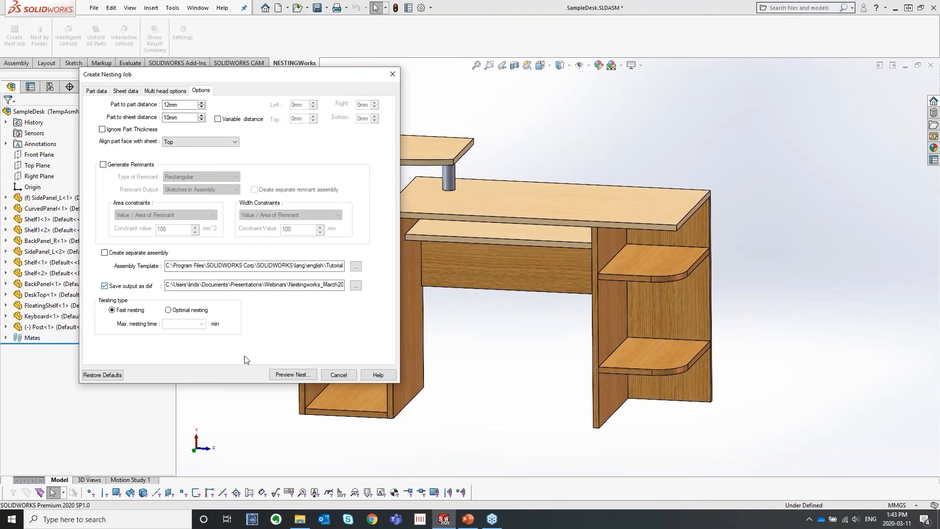
# Preview the SampleDesk nest with its layout DXF options, and cancel both the preview and the nest job.
pyautogui.click(292, 375)
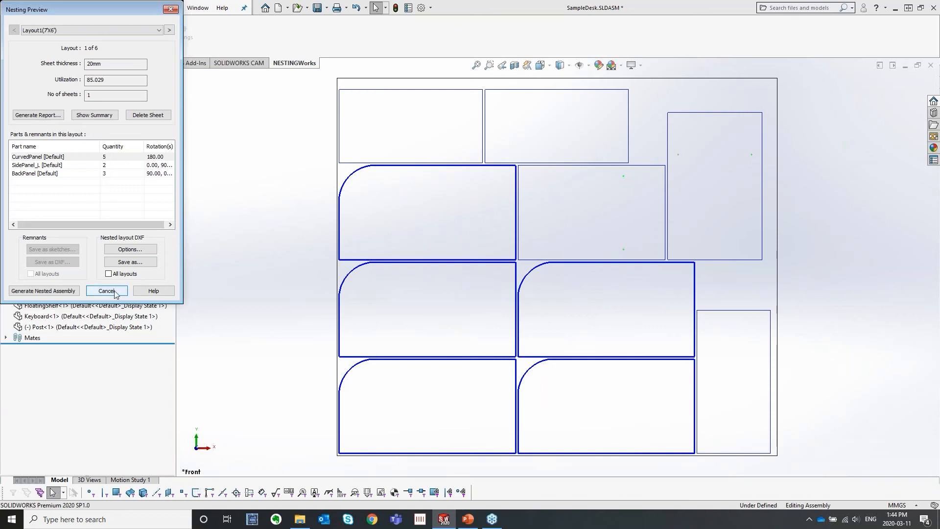
pyautogui.click(107, 291)
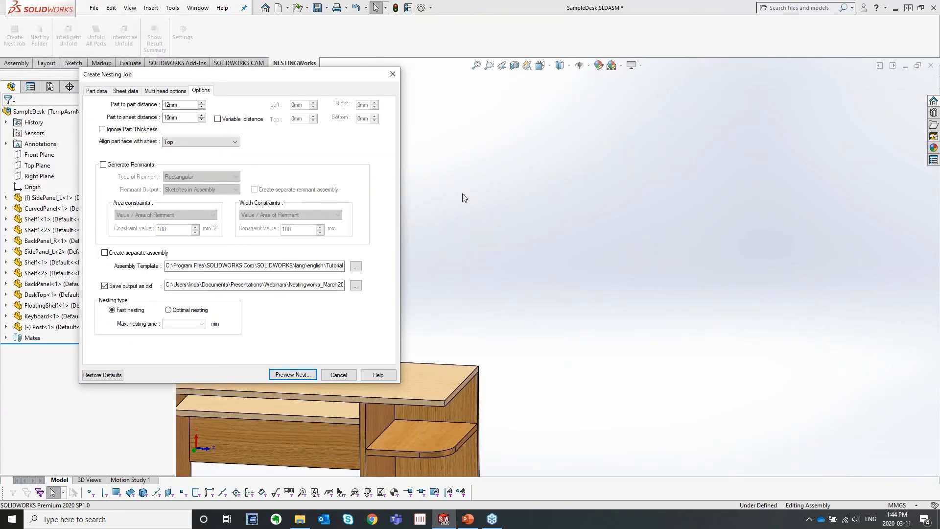
pyautogui.click(339, 376)
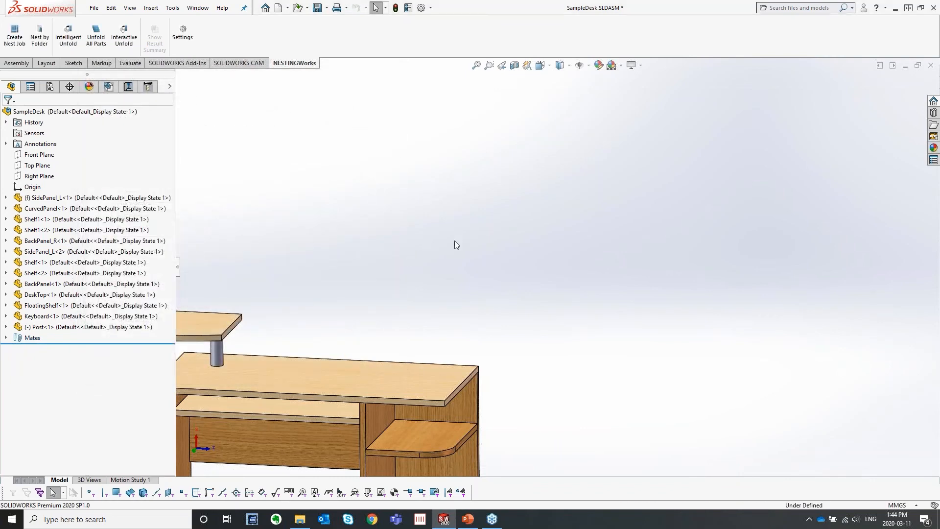
pyautogui.scroll(5, 455, 241)
pyautogui.scroll(-3, 456, 289)
pyautogui.scroll(3, 458, 435)
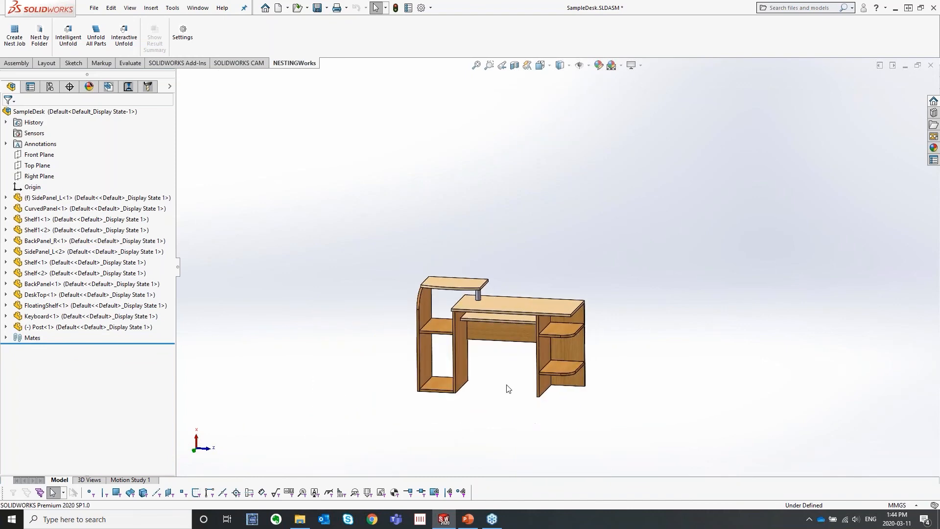
pyautogui.scroll(-4, 508, 388)
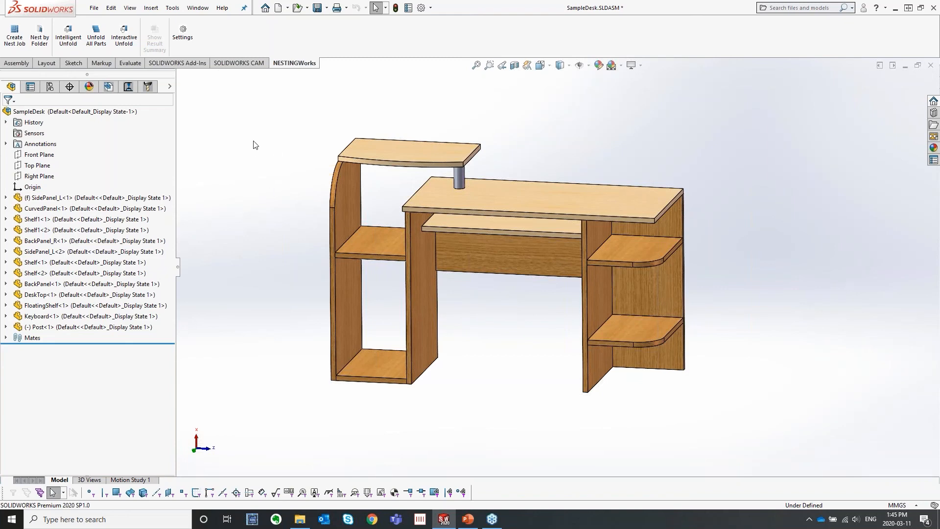
# Open the recent NestedAssembly document, widen its tree area and show the CAM feature tree.
pyautogui.press('r')
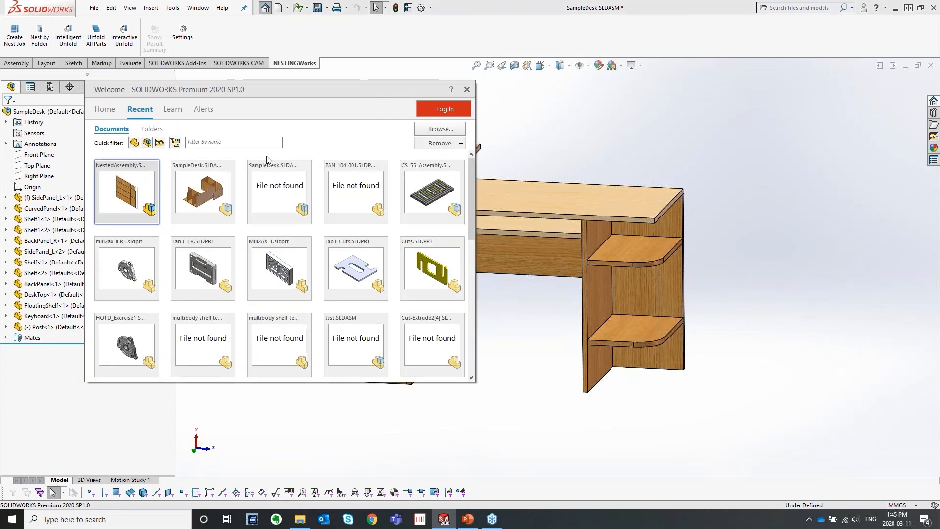
pyautogui.click(131, 202)
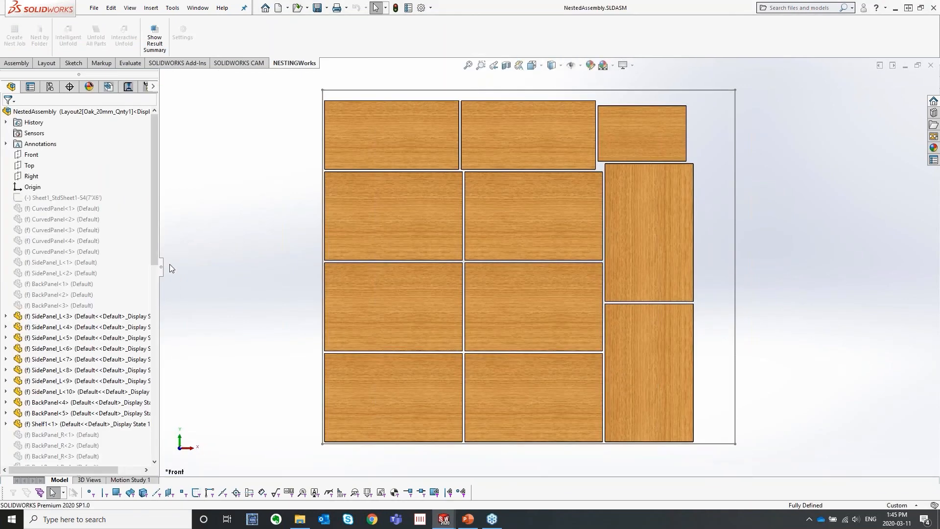
pyautogui.moveTo(160, 266); pyautogui.dragTo(206, 268)
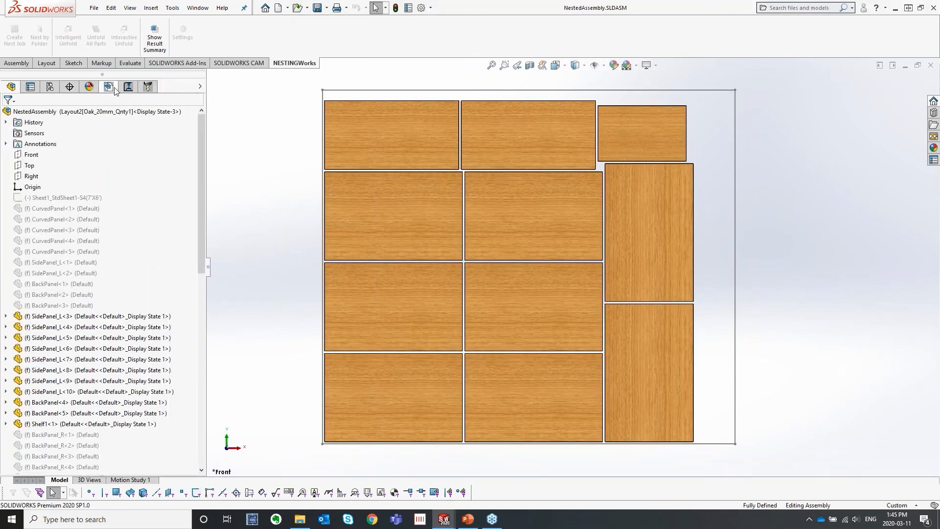
pyautogui.click(109, 86)
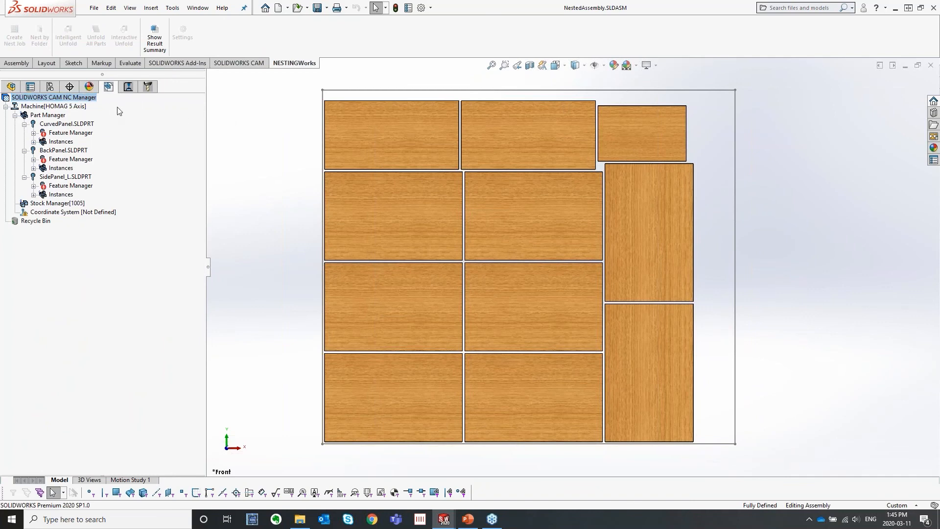
# Try to extract machinable features from the Layout2 oak nest and inspect the coordinate system and CurvedPanel features.
pyautogui.click(240, 62)
pyautogui.click(119, 47)
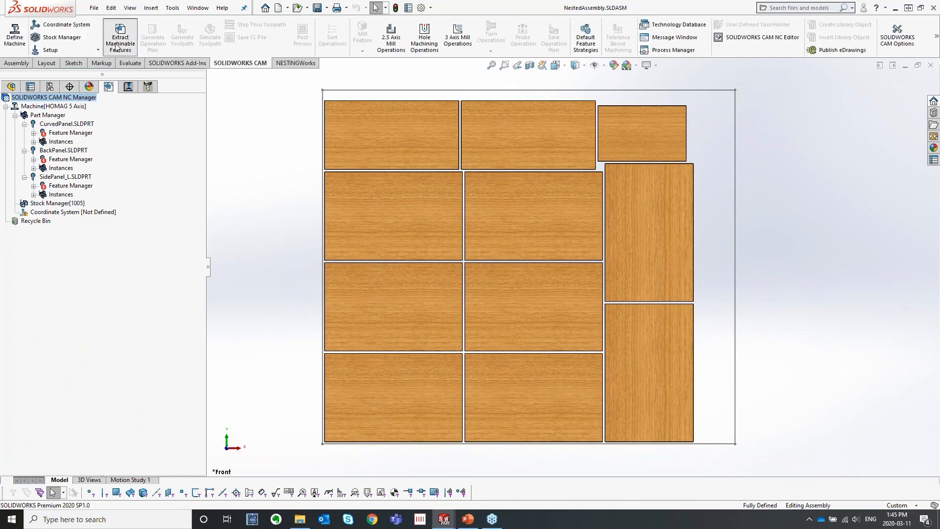
pyautogui.click(502, 307)
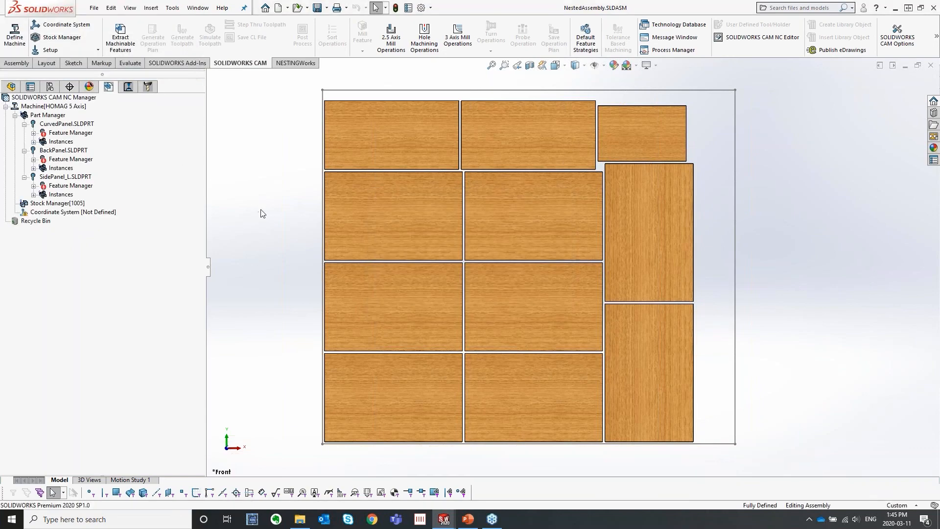
pyautogui.click(50, 213)
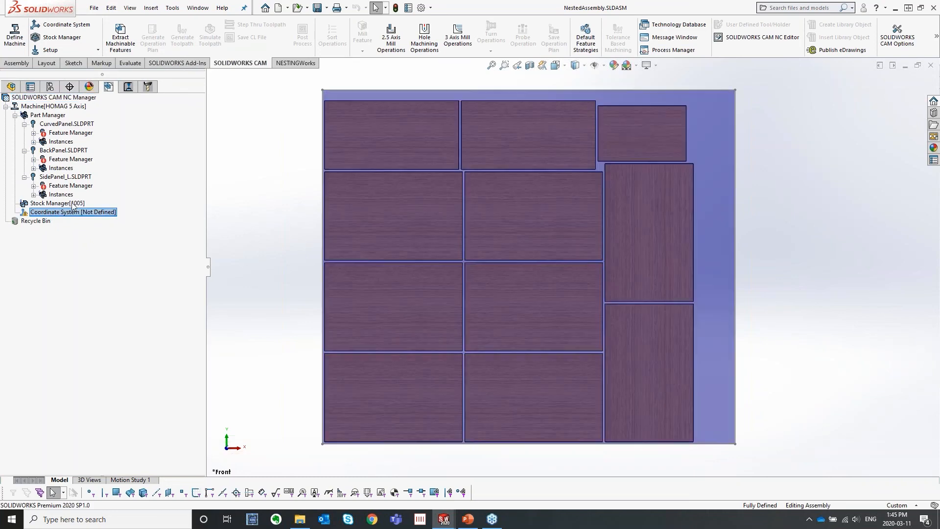
pyautogui.click(33, 133)
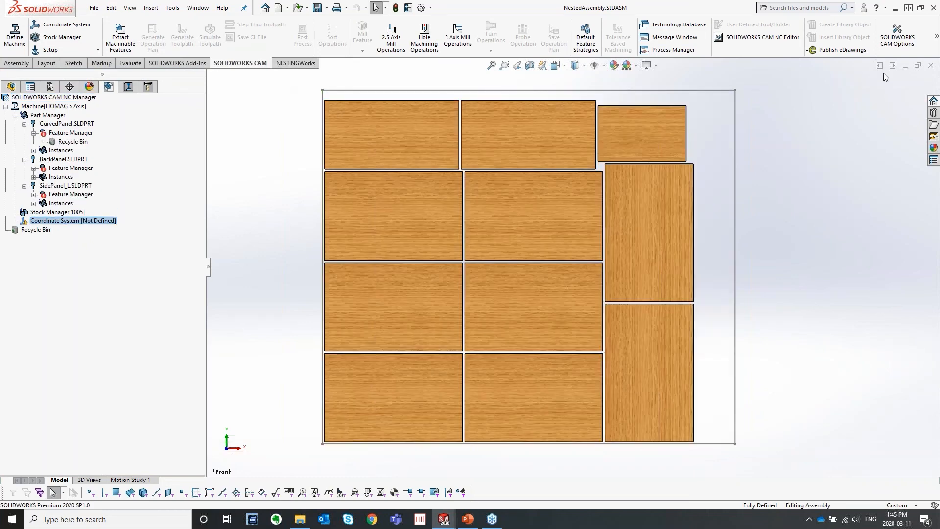
# Enable part perimeter recognition in the CAM mill feature options and extract the machinable features again, continuing the rebuild.
pyautogui.click(899, 34)
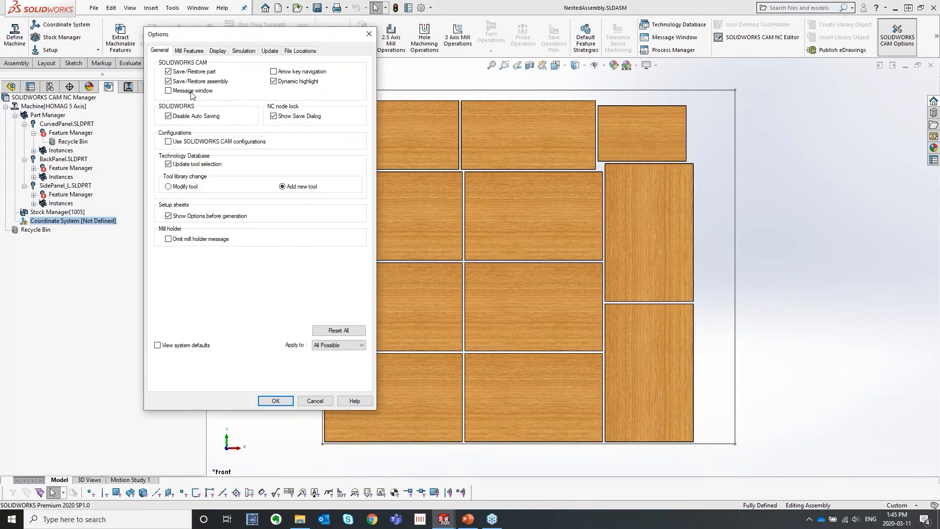
pyautogui.click(189, 51)
pyautogui.click(171, 179)
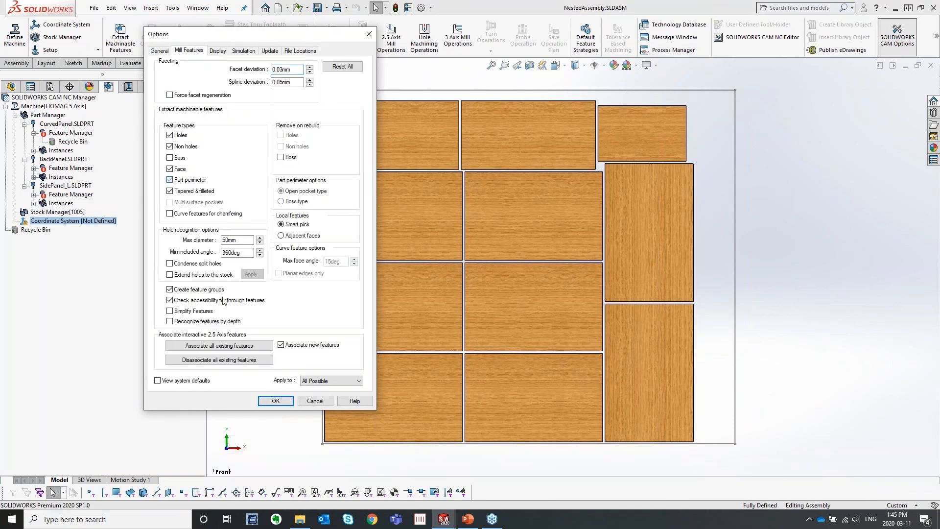
pyautogui.click(275, 401)
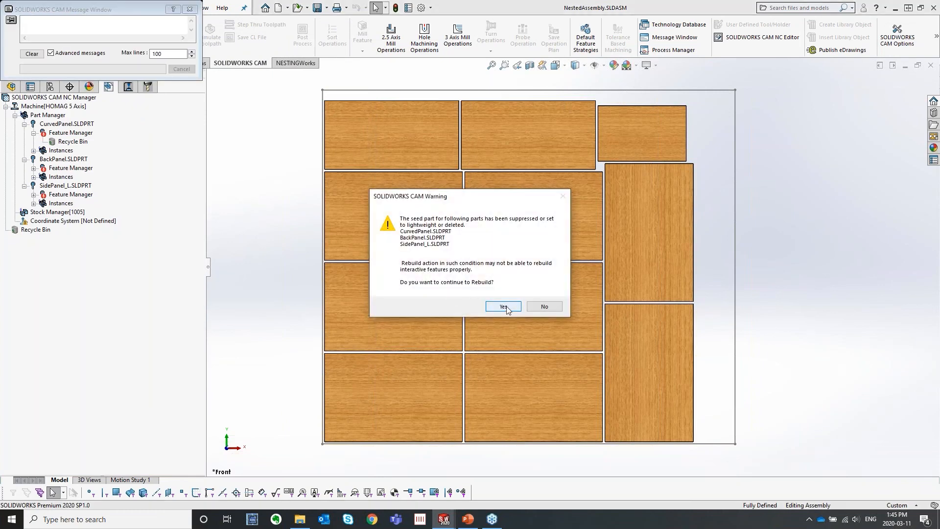
pyautogui.click(505, 307)
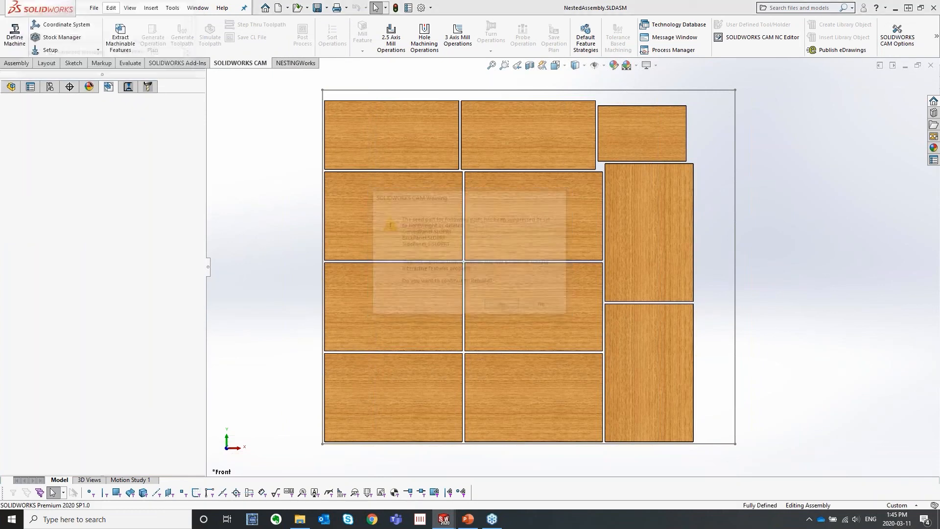
# Activate the Layout1[Oak_20mm_Qnty1] configuration and extract the machinable features of its nest.
pyautogui.click(10, 86)
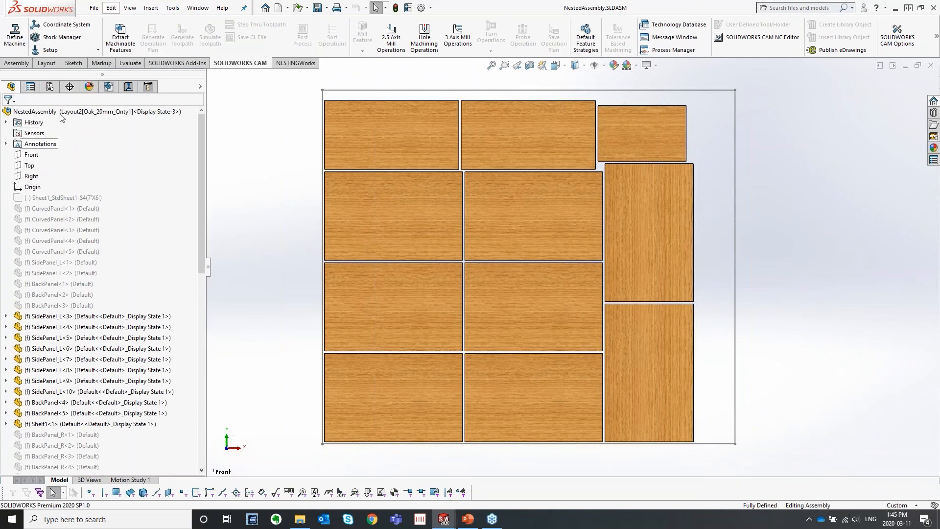
pyautogui.click(50, 86)
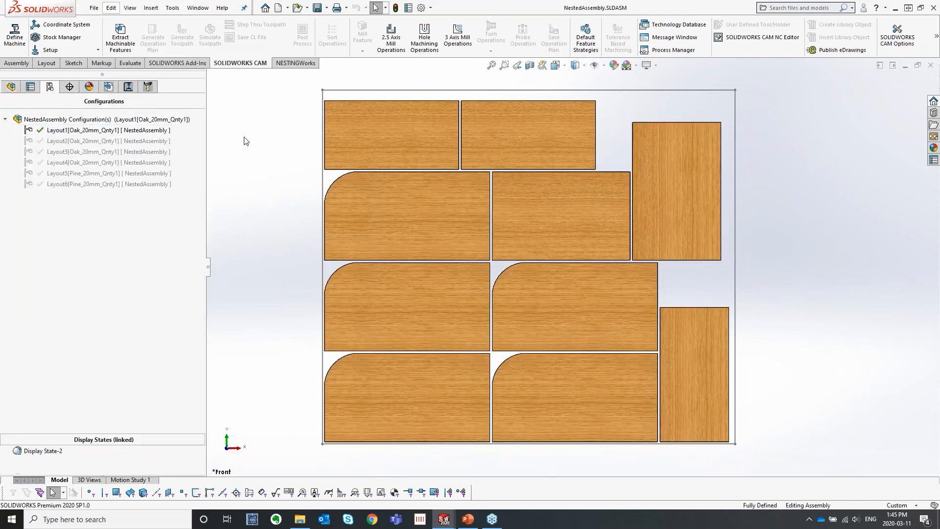
pyautogui.click(108, 86)
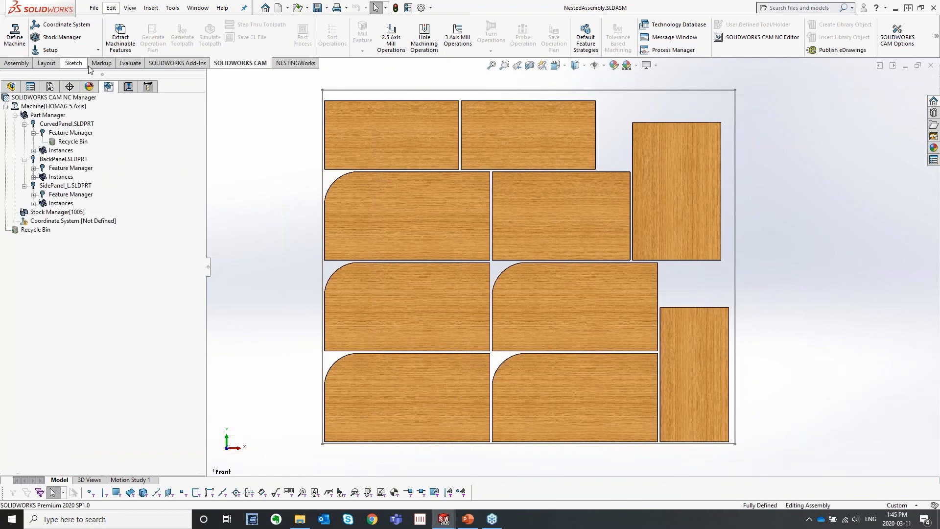
pyautogui.click(119, 37)
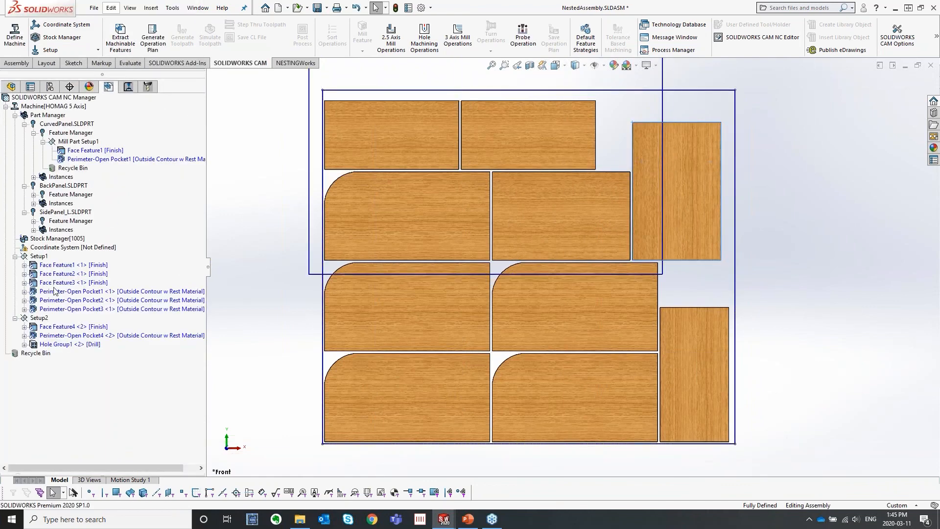
# Try to generate an operation plan for Perimeter-Open Pocket1 in Setup1 and check the operations tree.
pyautogui.rightClick(54, 291)
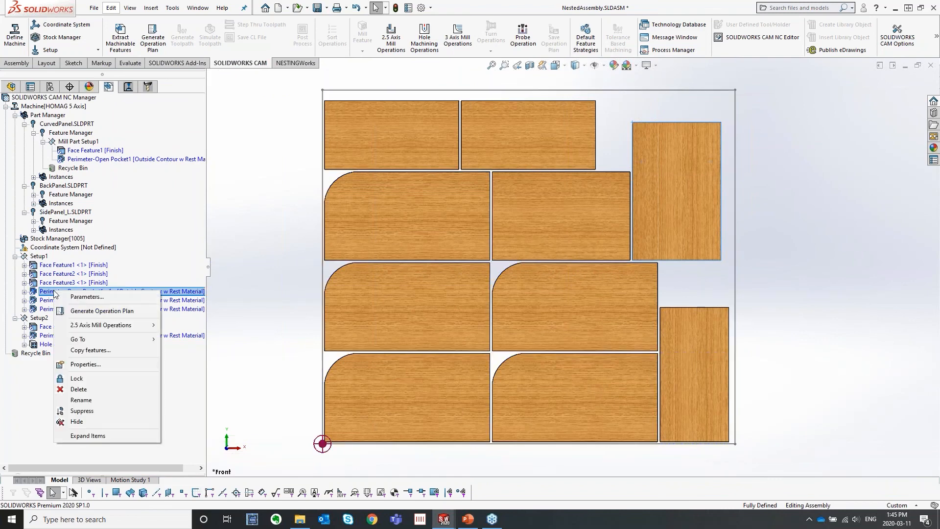
pyautogui.click(82, 312)
pyautogui.click(128, 87)
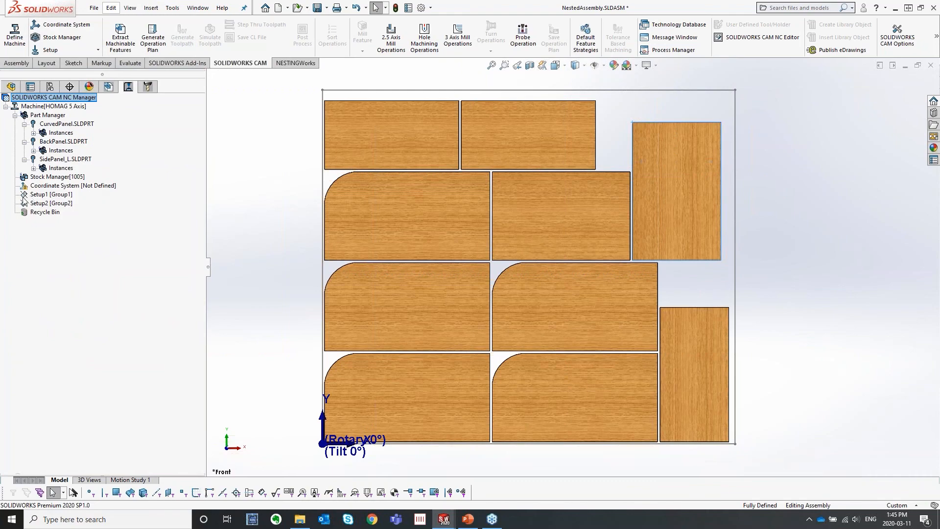
pyautogui.click(108, 87)
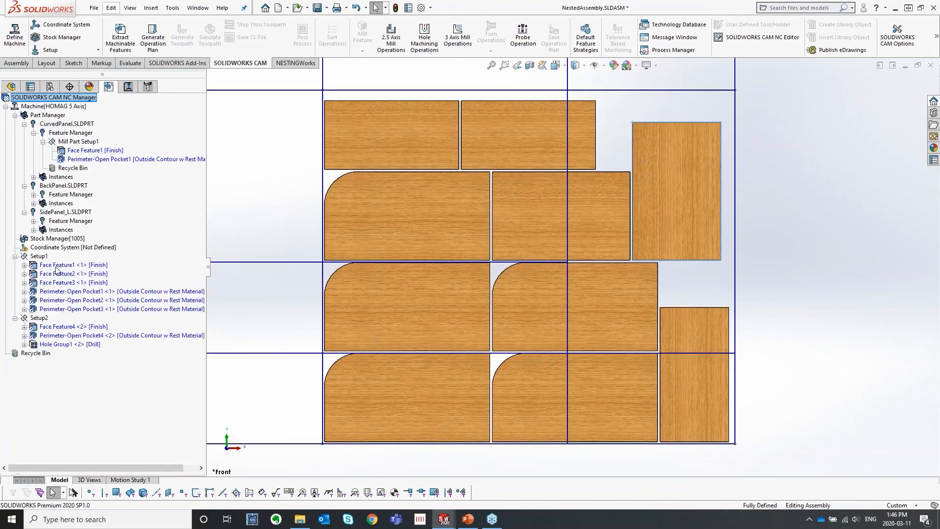
# Add a Contour Mill operation to Perimeter-Open Pocket1 in Setup1 with tool T1111 - 1 Flat End and generate its toolpath.
pyautogui.rightClick(61, 293)
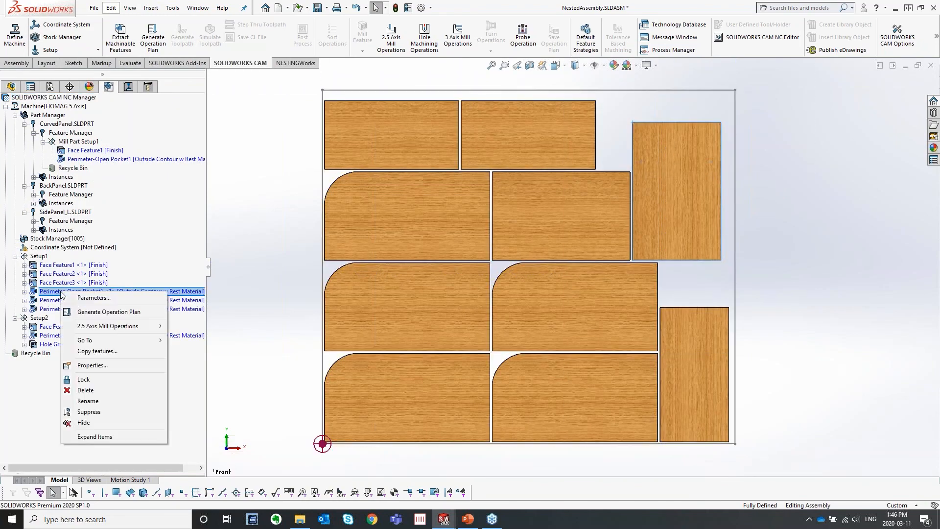
pyautogui.moveTo(106, 327)
pyautogui.click(194, 337)
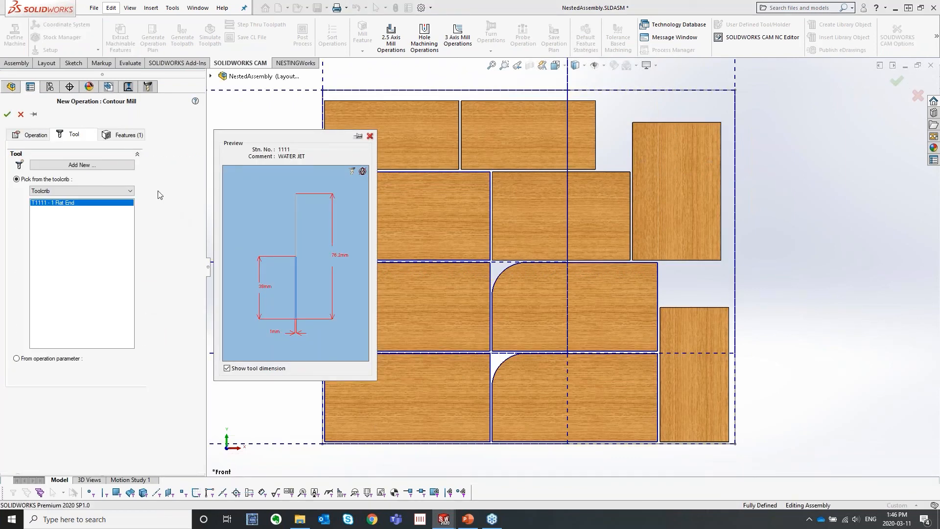
pyautogui.click(7, 115)
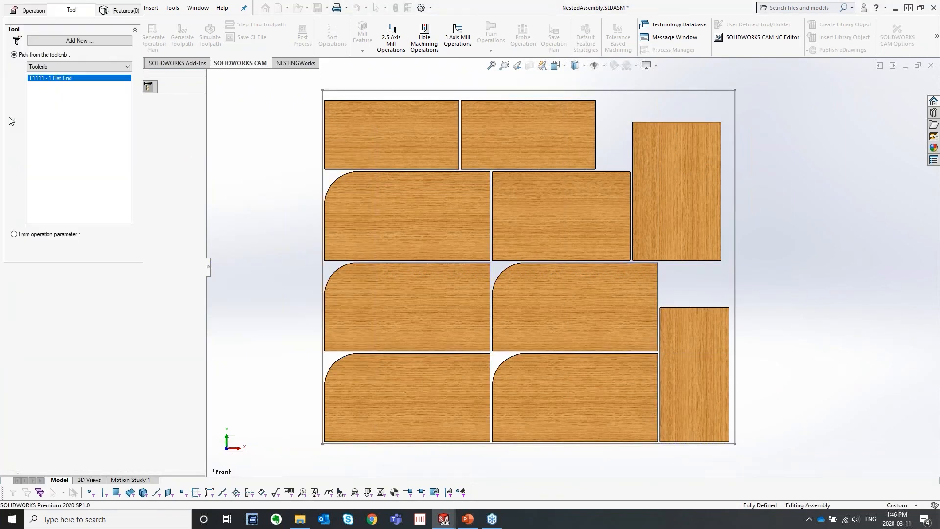
pyautogui.rightClick(33, 202)
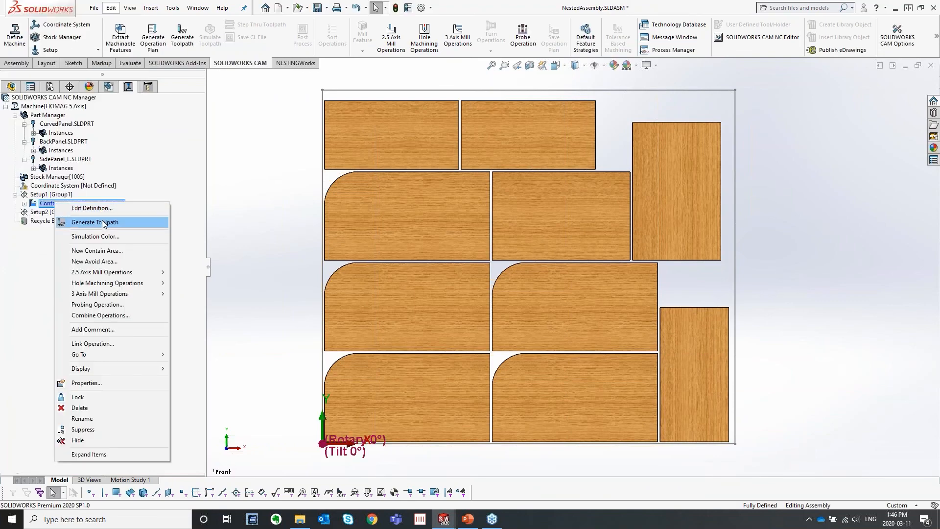
pyautogui.click(102, 220)
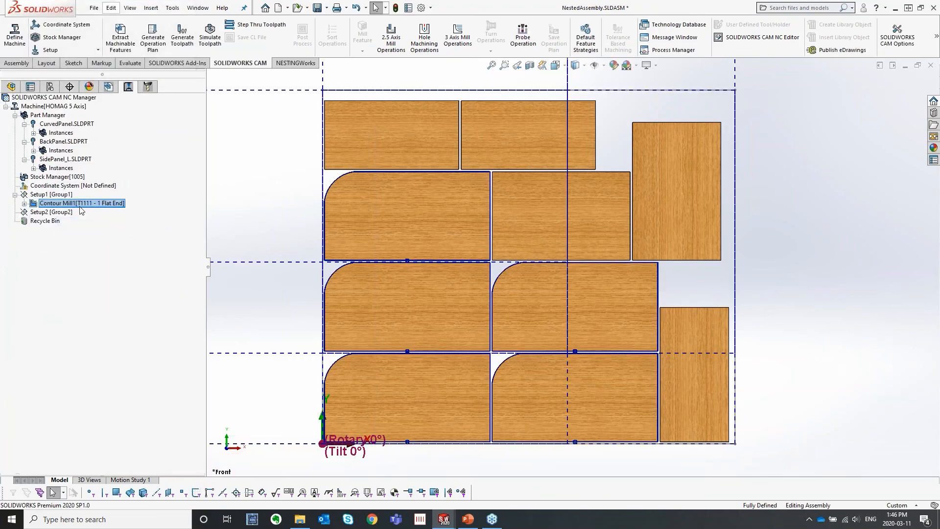
# Enable tab cutting in the contour parameters of the Contour Mill operation and open the tab settings.
pyautogui.rightClick(102, 203)
pyautogui.click(104, 213)
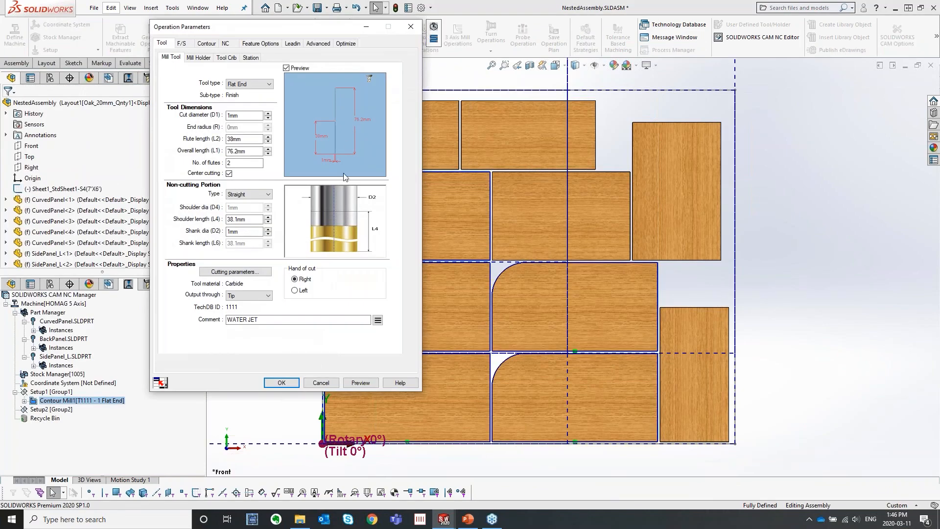
pyautogui.moveTo(314, 27); pyautogui.dragTo(172, 31)
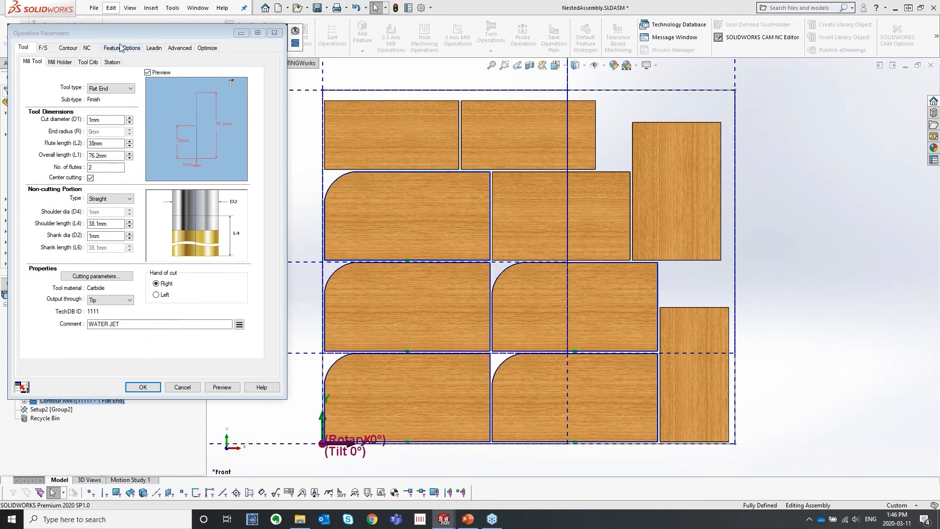
pyautogui.click(69, 48)
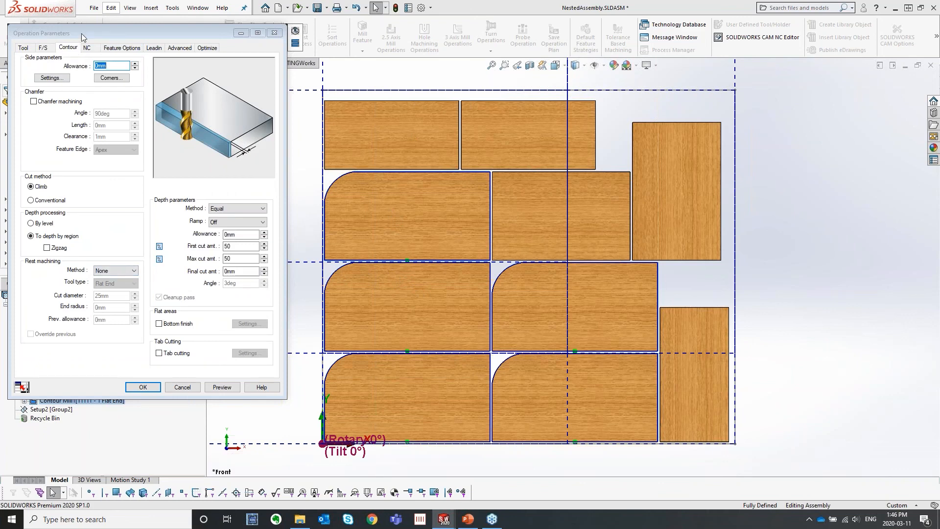
pyautogui.moveTo(81, 34); pyautogui.dragTo(112, 46)
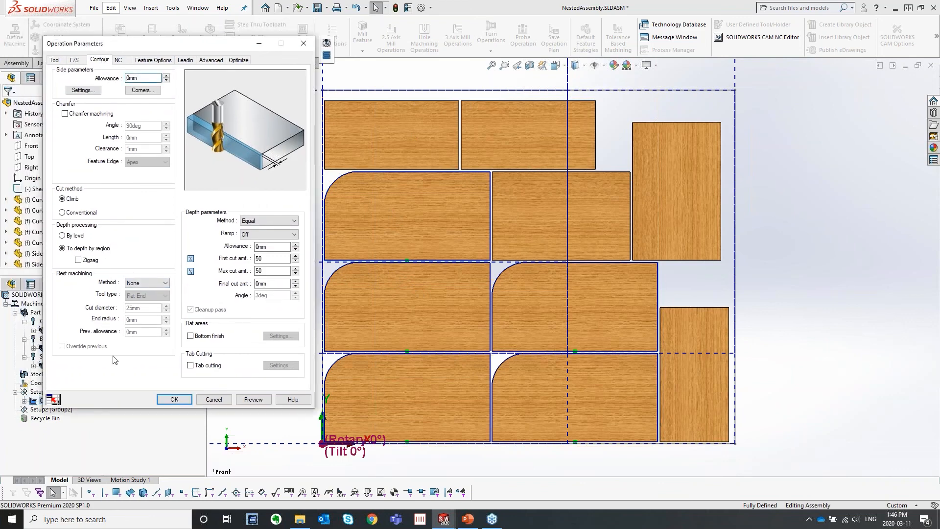
pyautogui.click(190, 366)
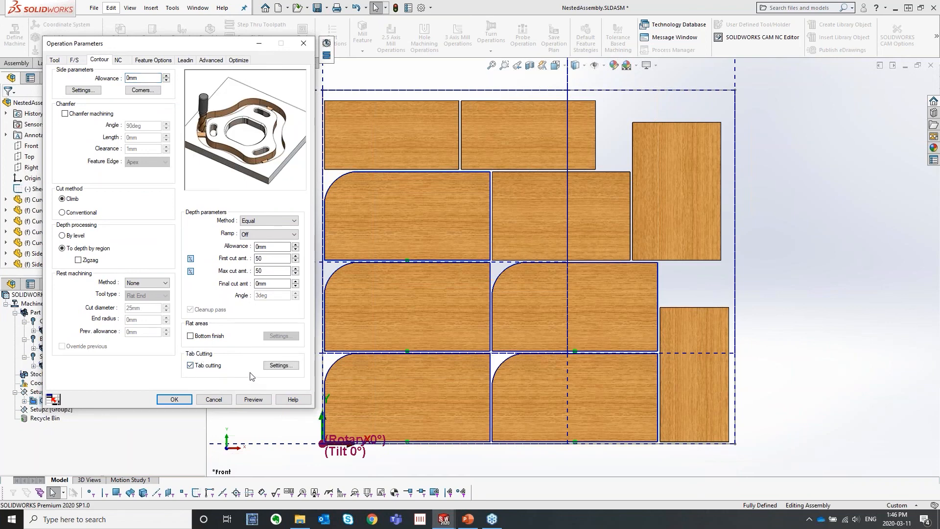
pyautogui.click(276, 367)
pyautogui.moveTo(230, 60); pyautogui.dragTo(200, 36)
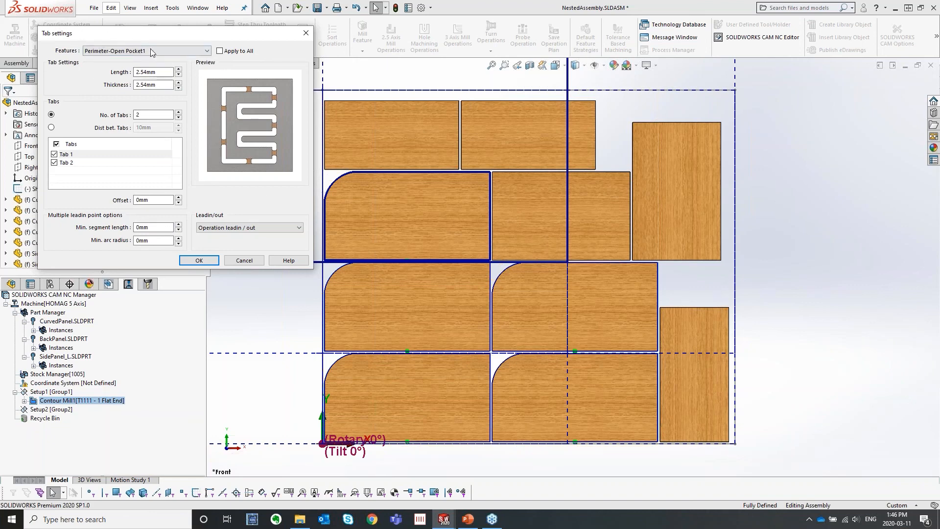
# Review the tab length, thickness and number of tabs for Perimeter-Open Pocket1, and accept the tab settings and operation parameters.
pyautogui.click(220, 51)
pyautogui.click(220, 51)
pyautogui.click(158, 72)
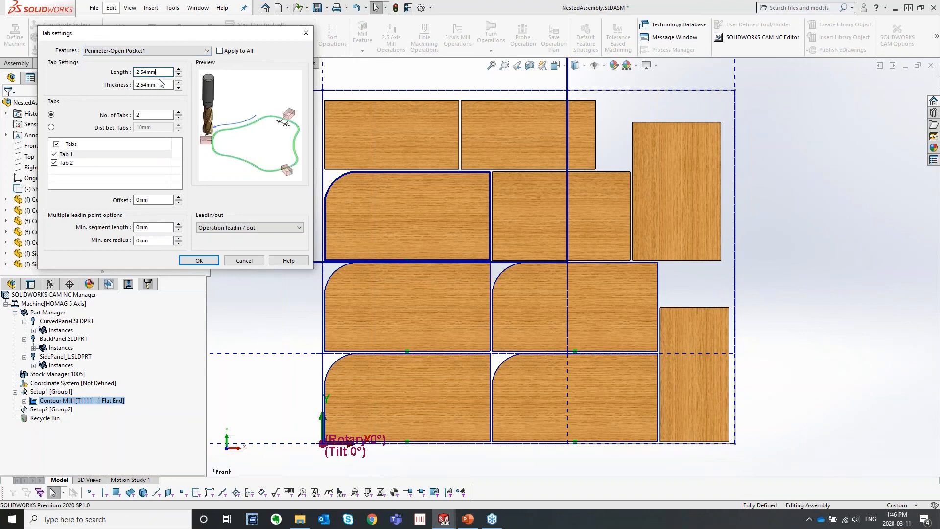
pyautogui.click(160, 83)
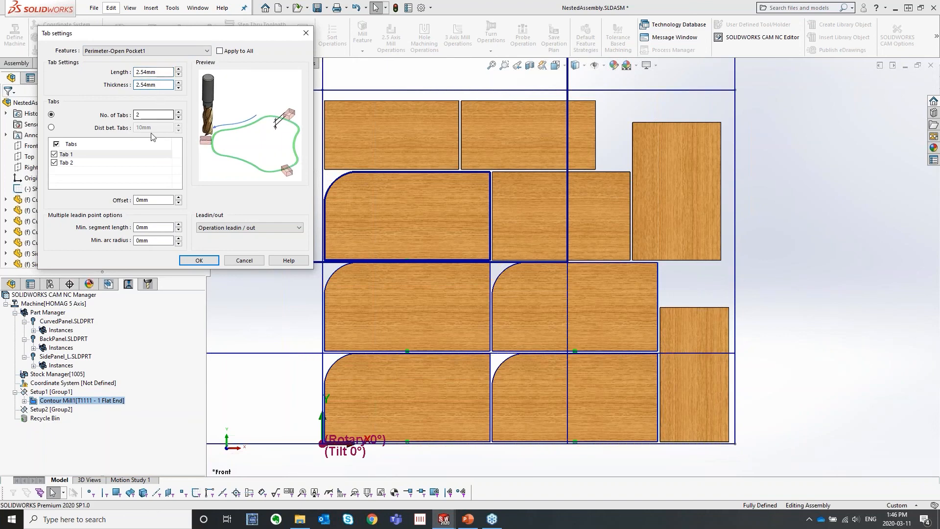
pyautogui.click(149, 114)
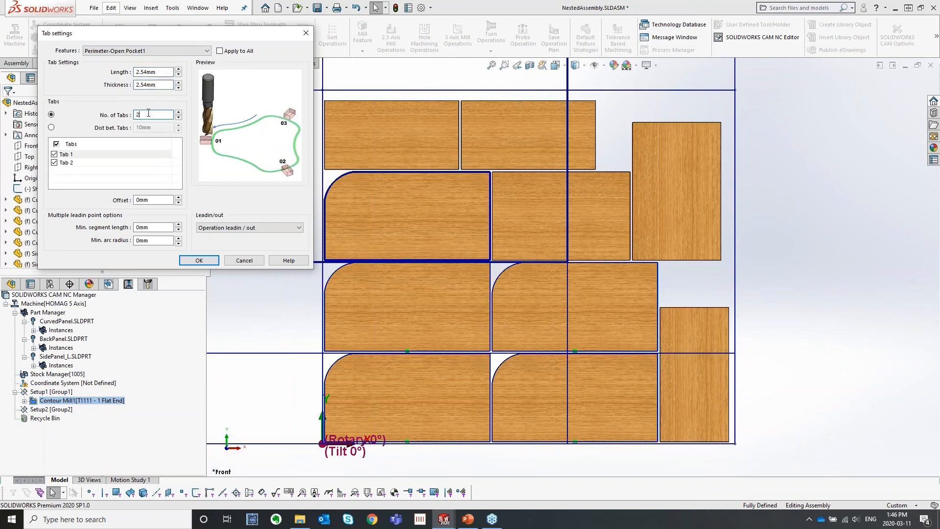
pyautogui.scroll(-3, 358, 255)
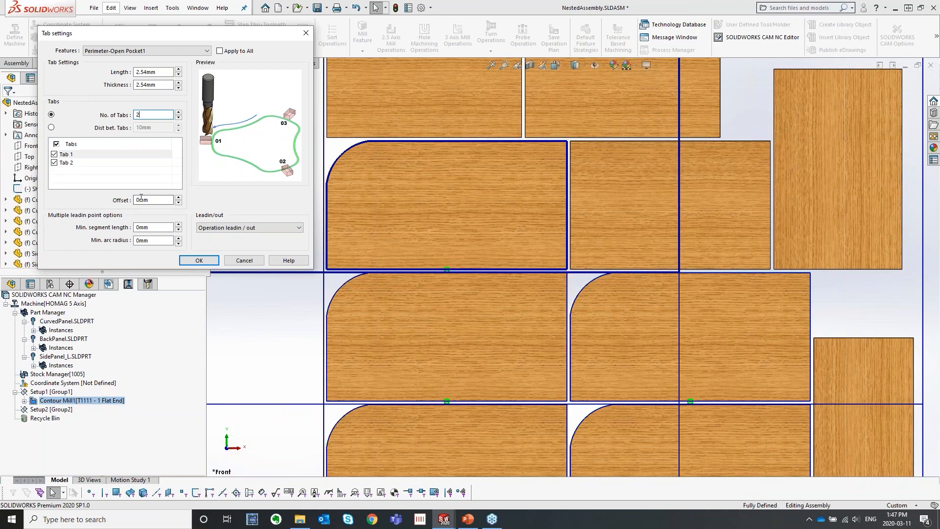
pyautogui.click(80, 164)
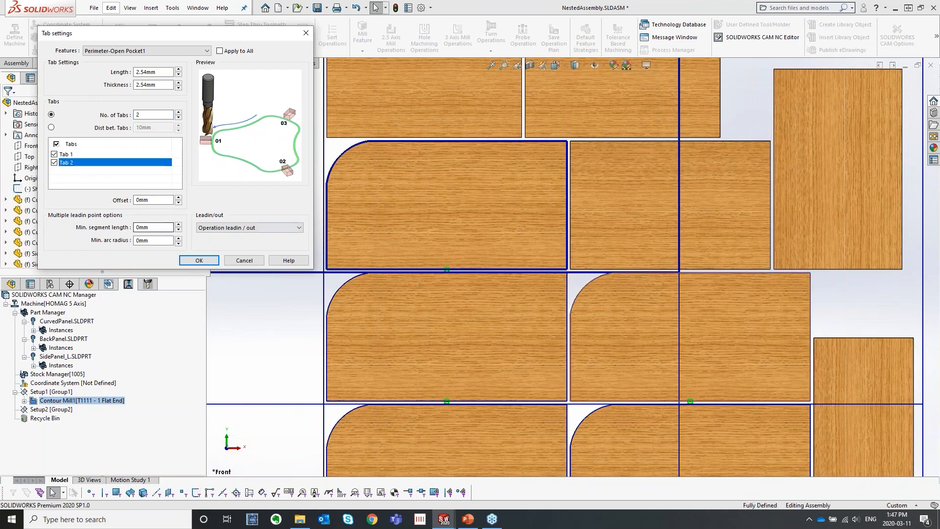
pyautogui.scroll(-5, 440, 272)
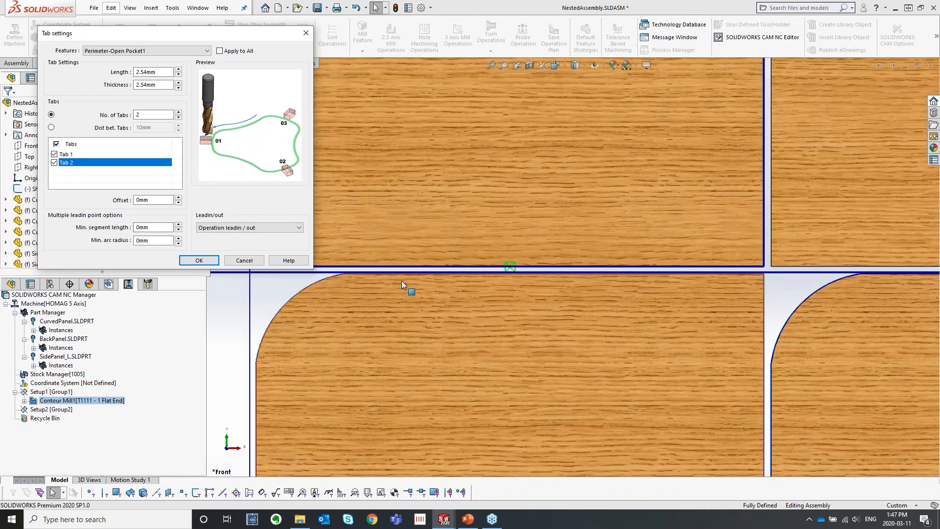
pyautogui.scroll(4, 402, 280)
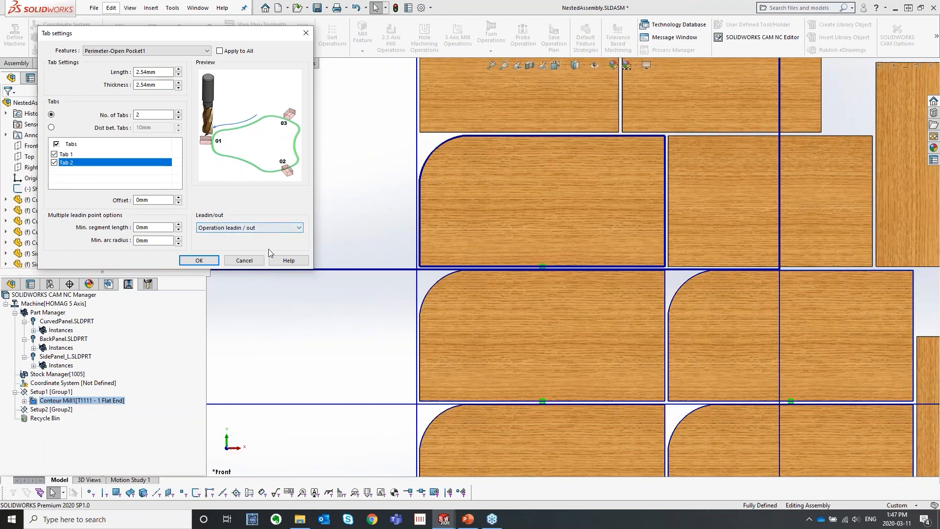
pyautogui.click(200, 261)
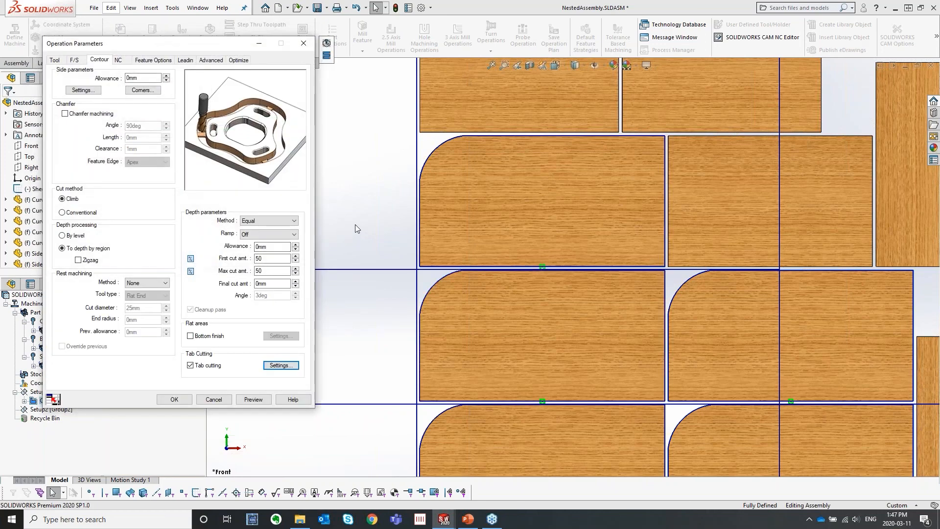
pyautogui.click(166, 400)
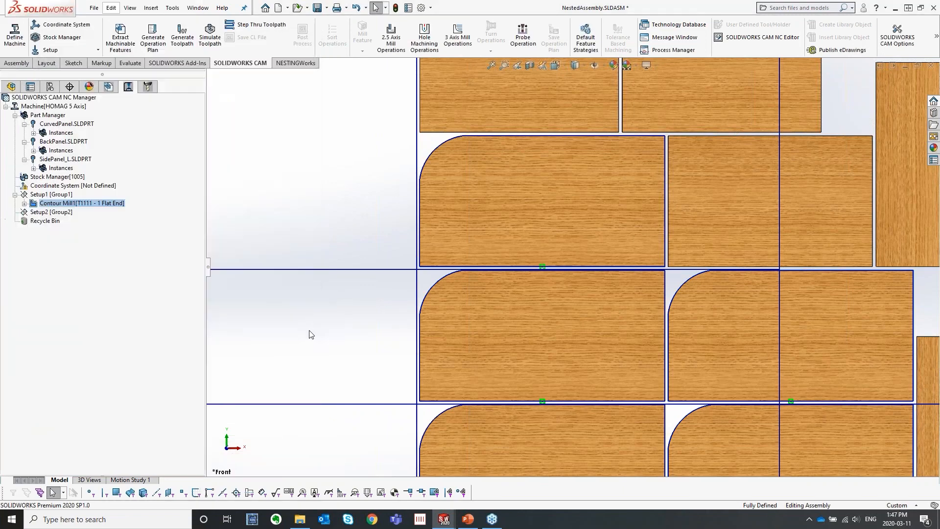
# Step through the Contour Mill toolpath and examine the tab moves in the gaps between the curved panels.
pyautogui.rightClick(51, 204)
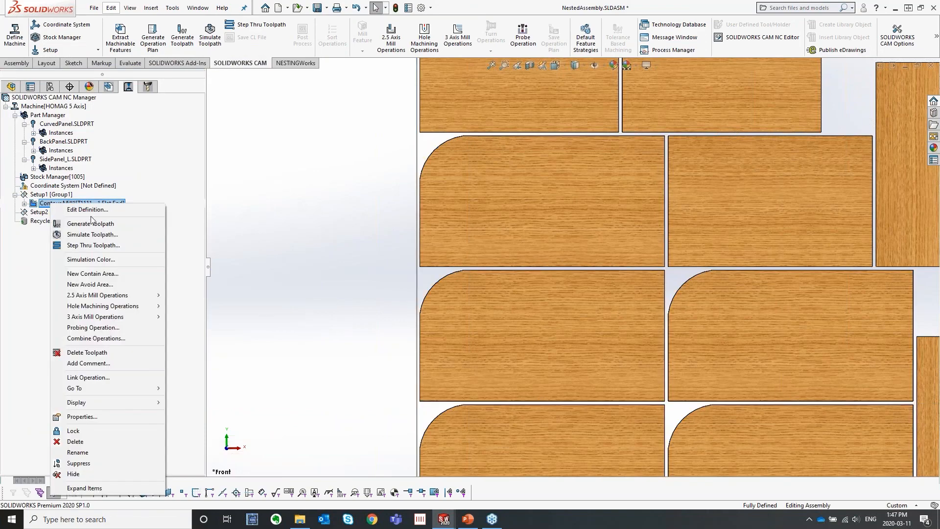
pyautogui.click(87, 245)
pyautogui.moveTo(439, 389); pyautogui.dragTo(453, 294, button='middle')
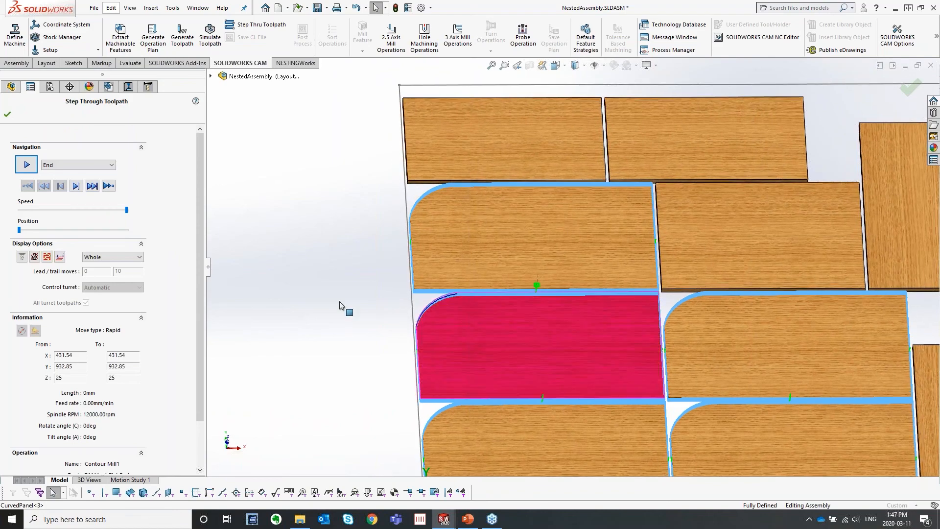
pyautogui.click(26, 165)
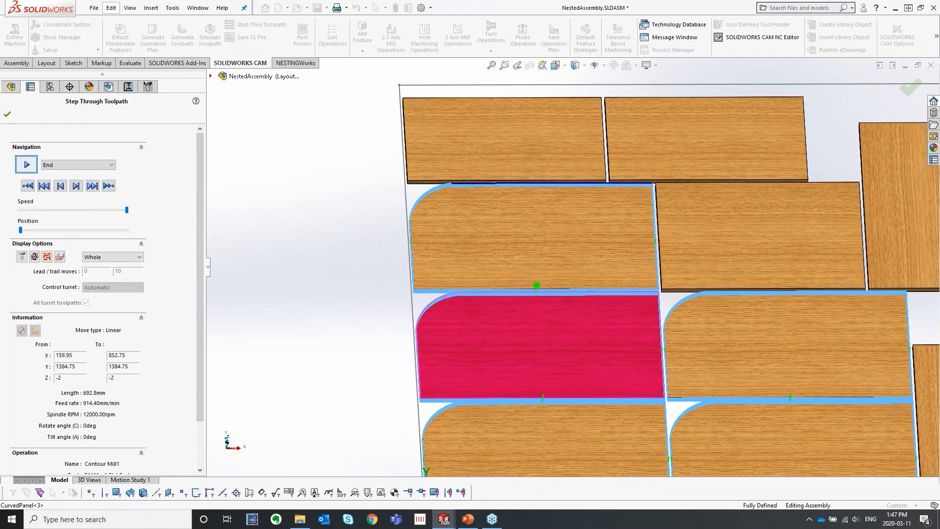
pyautogui.scroll(-5, 549, 316)
pyautogui.scroll(2, 576, 313)
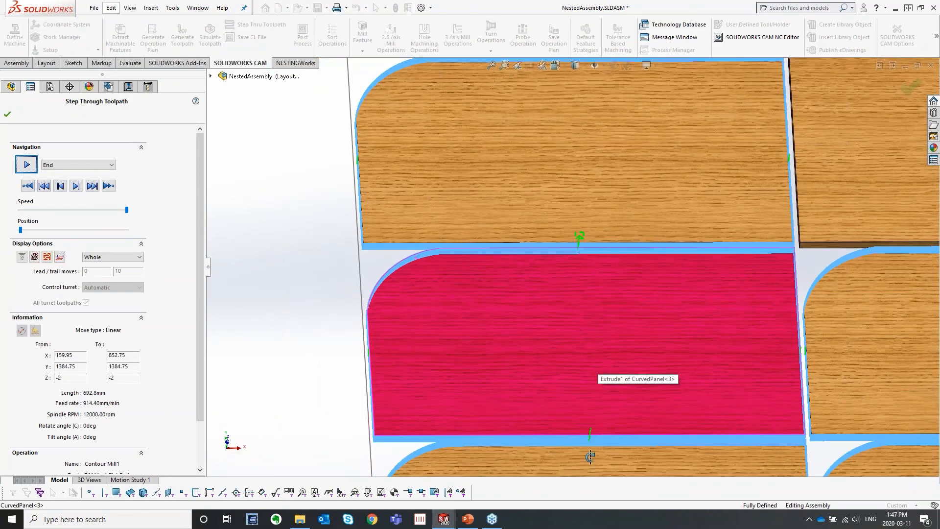
pyautogui.scroll(-4, 584, 460)
pyautogui.moveTo(548, 414); pyautogui.dragTo(593, 341, button='middle')
pyautogui.scroll(-6, 574, 384)
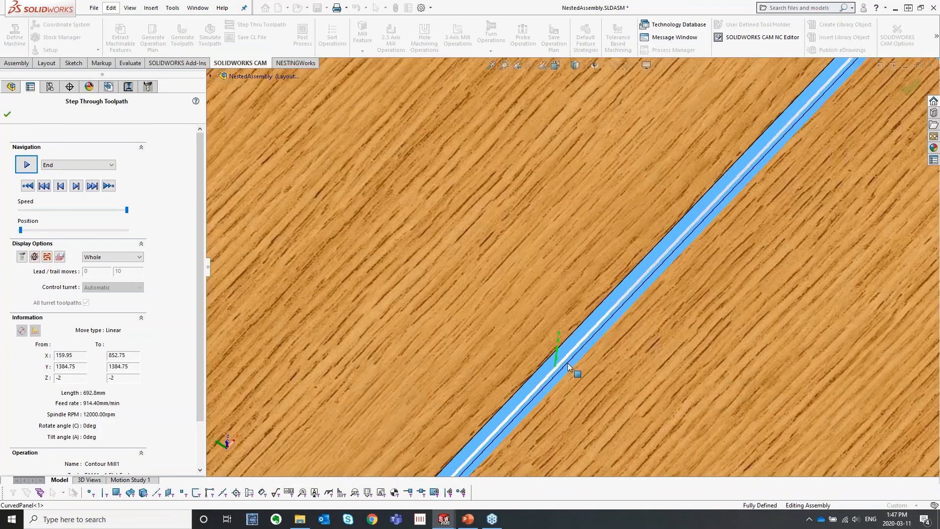
pyautogui.scroll(3, 547, 278)
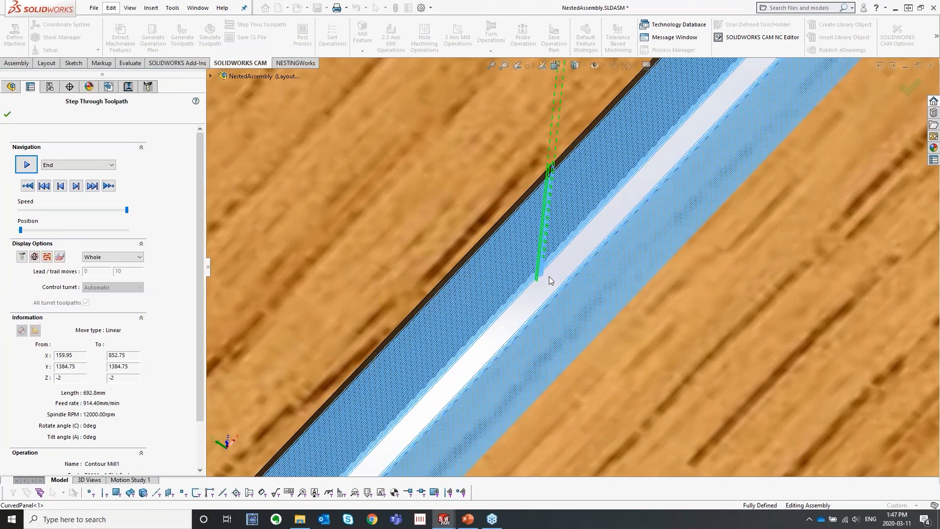
pyautogui.scroll(8, 542, 283)
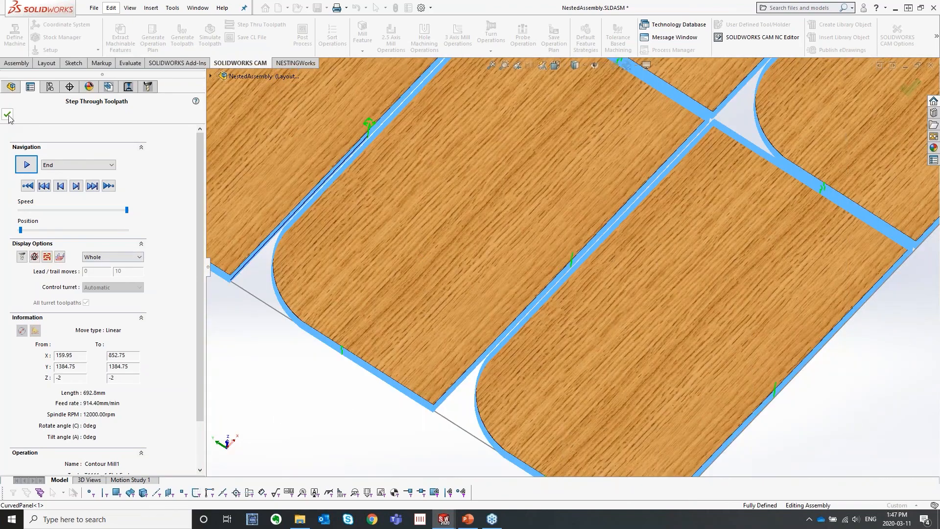
pyautogui.click(8, 114)
# Define the Contour Mill cut depths as absolute values, with first cut and maximum cut amounts of 20 mm.
pyautogui.rightClick(78, 204)
pyautogui.click(103, 213)
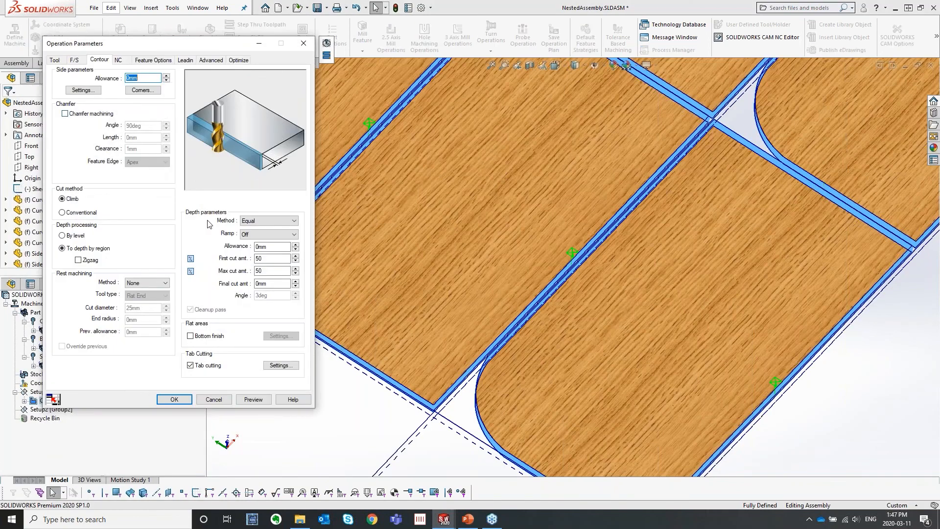
pyautogui.click(190, 258)
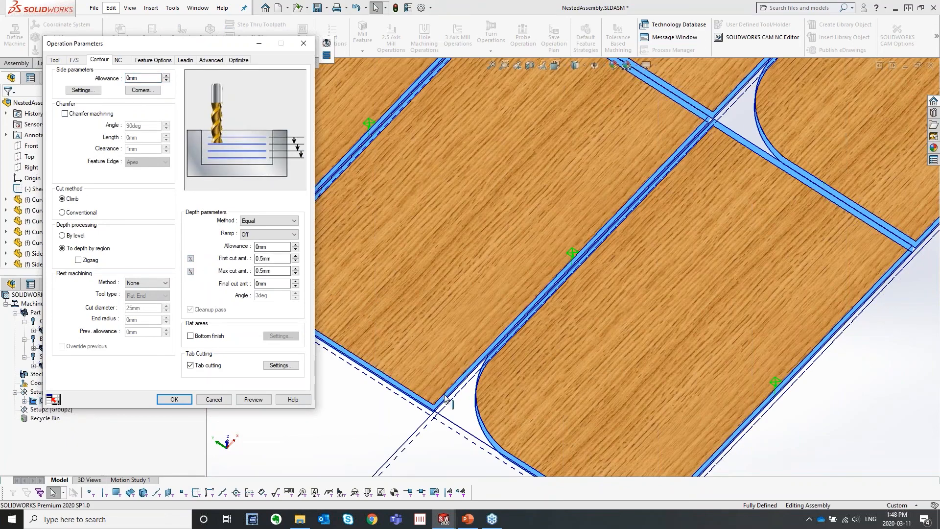
pyautogui.click(434, 411)
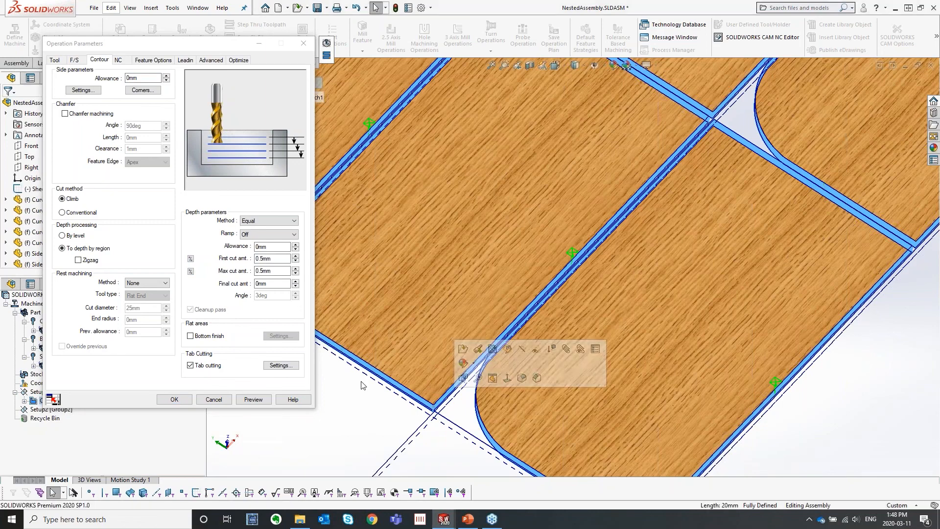
pyautogui.doubleClick(273, 258)
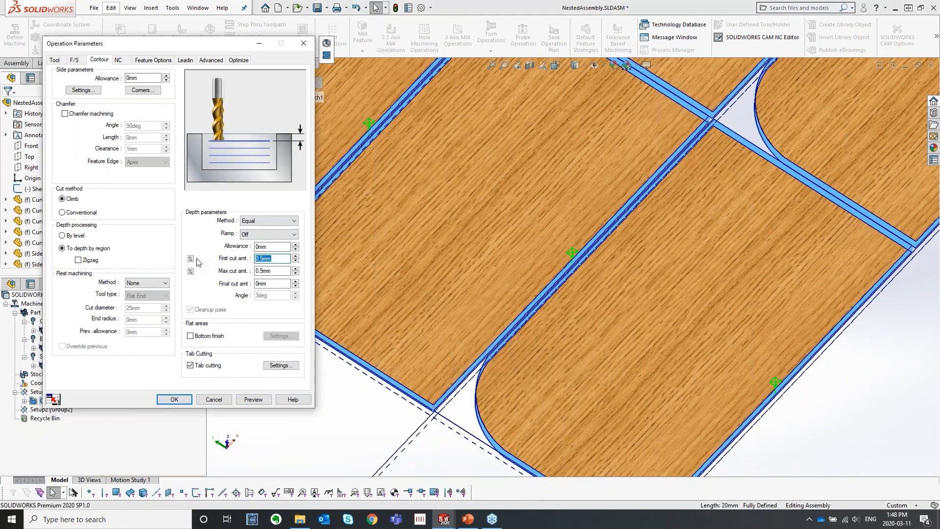
pyautogui.write('20')
pyautogui.press('Tab')
pyautogui.write('2')
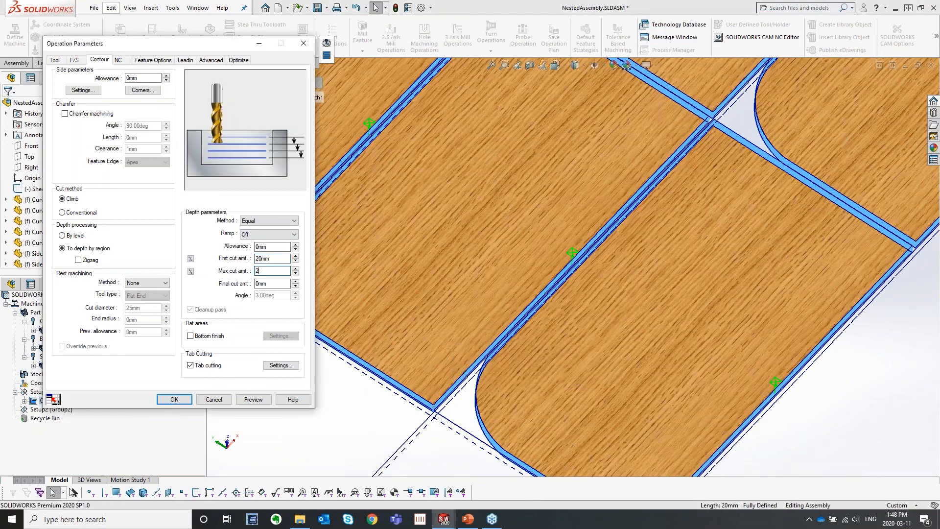
pyautogui.write('0')
pyautogui.click(260, 259)
# Preview the Contour Mill toolpath and inspect the tabs along the panel edges up close.
pyautogui.click(262, 400)
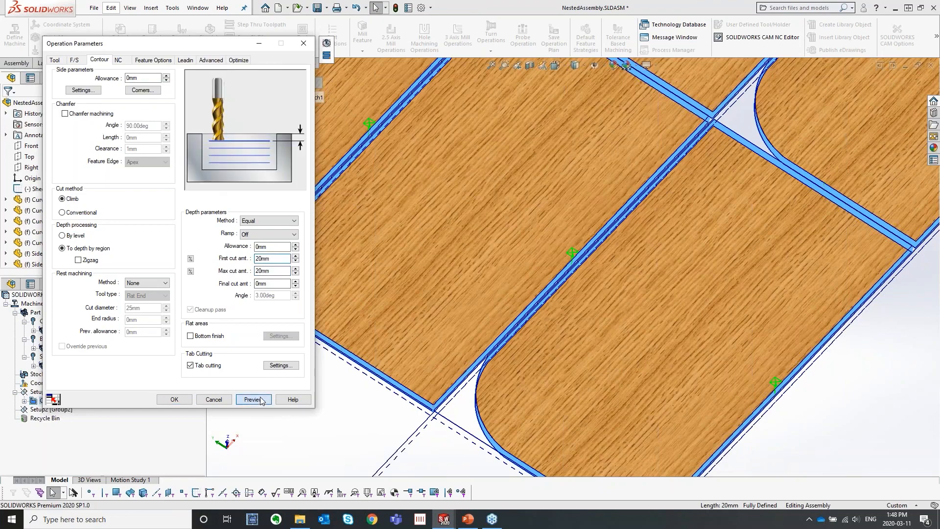
pyautogui.scroll(-10, 563, 292)
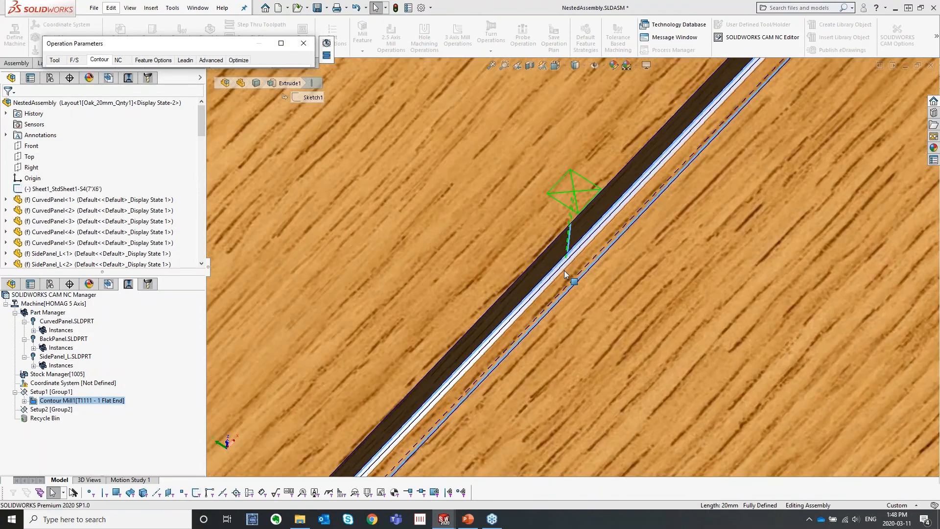
pyautogui.scroll(-8, 561, 271)
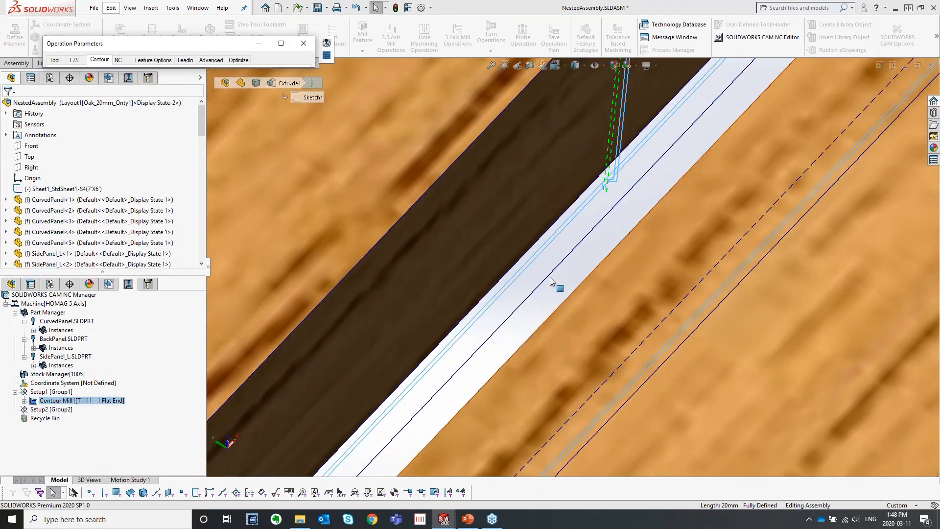
pyautogui.scroll(8, 552, 280)
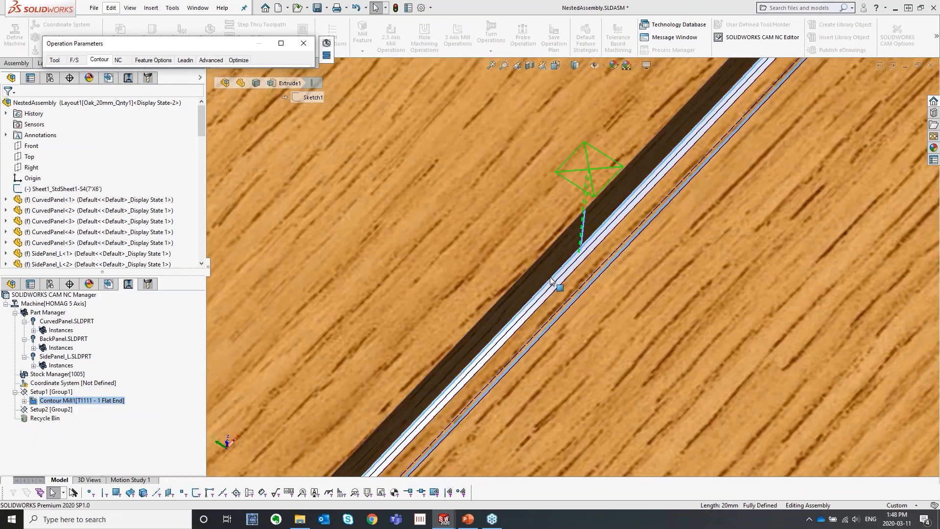
pyautogui.scroll(10, 552, 280)
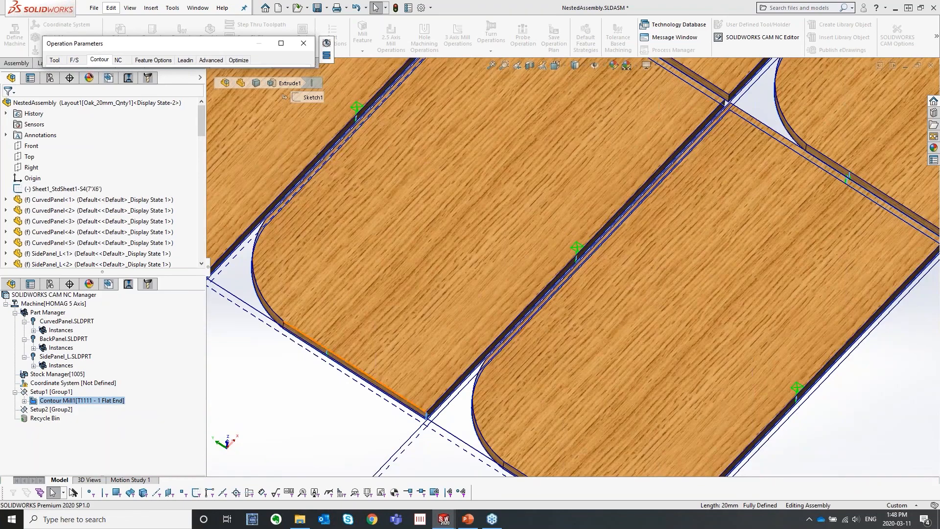
pyautogui.scroll(-10, 454, 308)
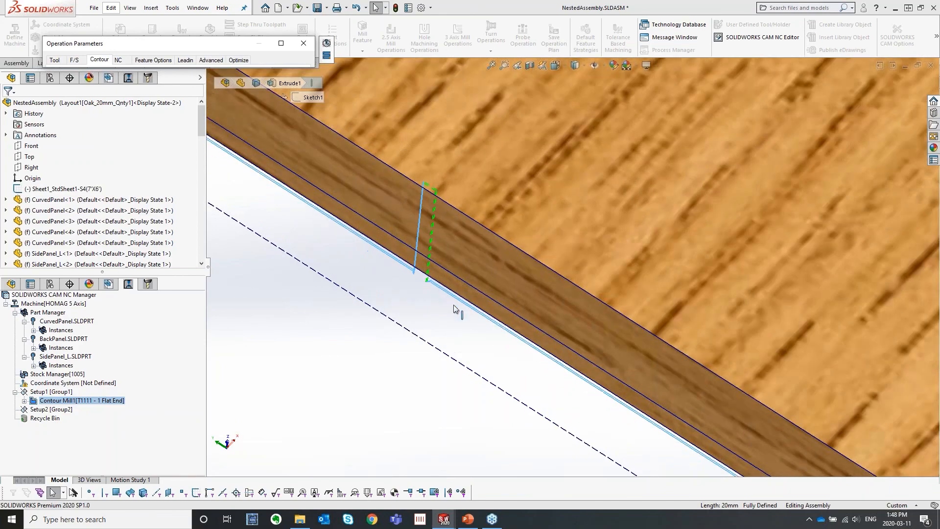
pyautogui.moveTo(455, 306); pyautogui.dragTo(489, 286, button='middle')
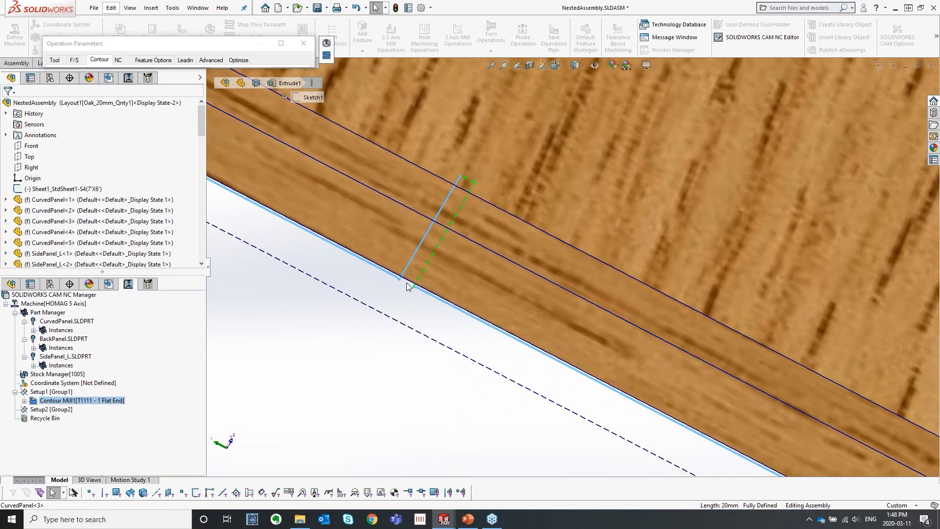
pyautogui.click(282, 45)
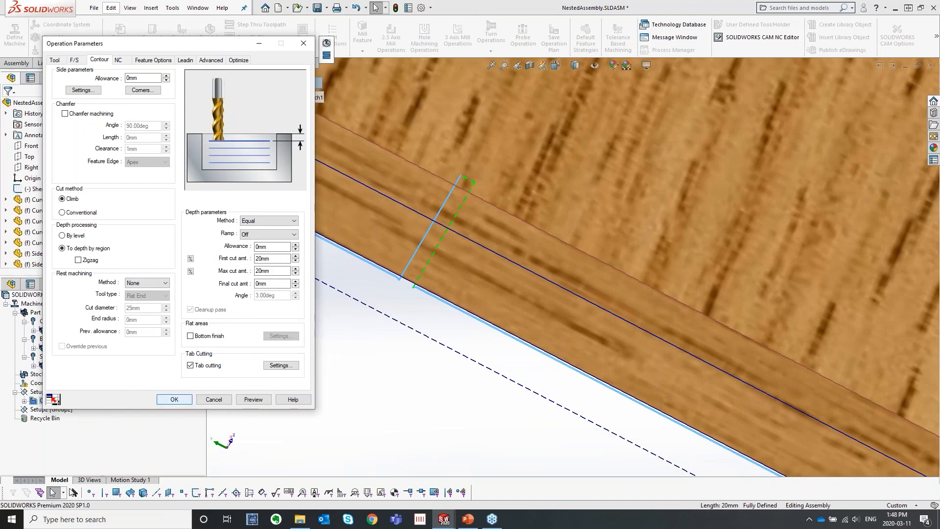
# Open the tab settings for Perimeter-Open Pocket1 and select the tab offset value.
pyautogui.click(275, 368)
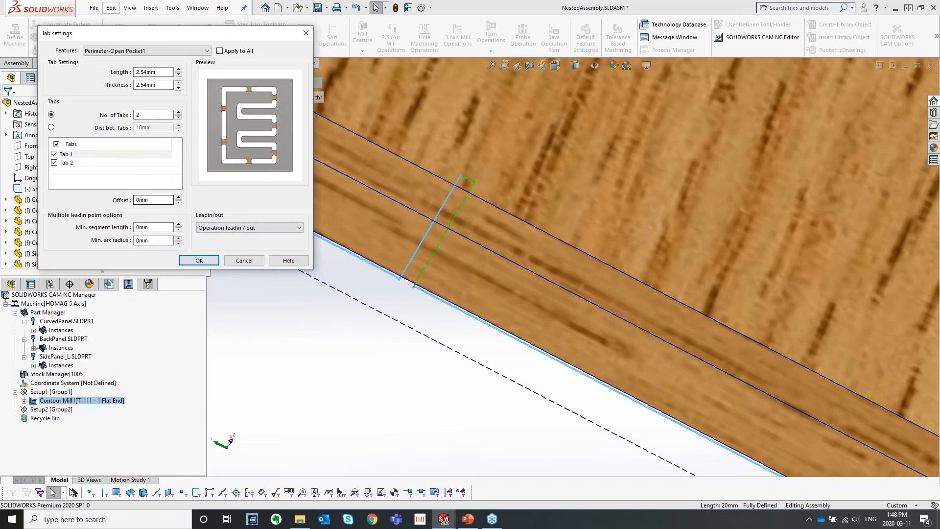
pyautogui.click(142, 200)
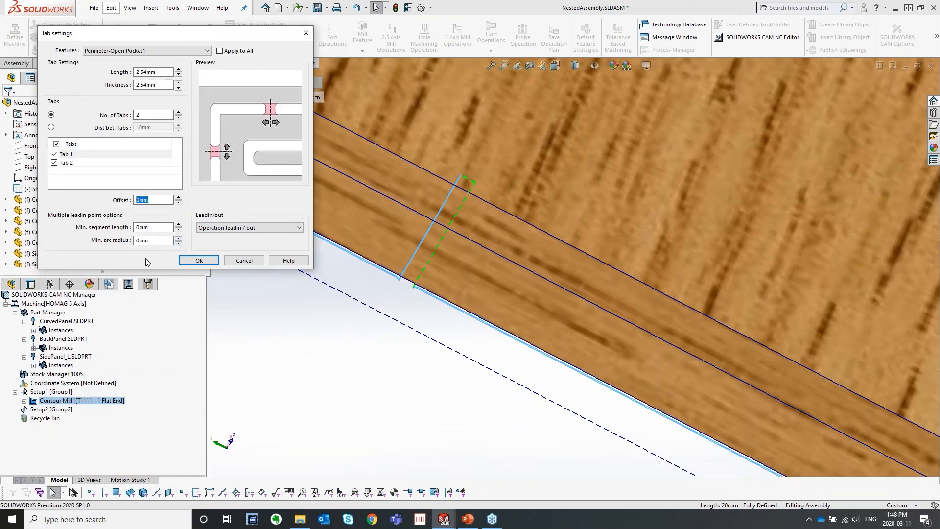